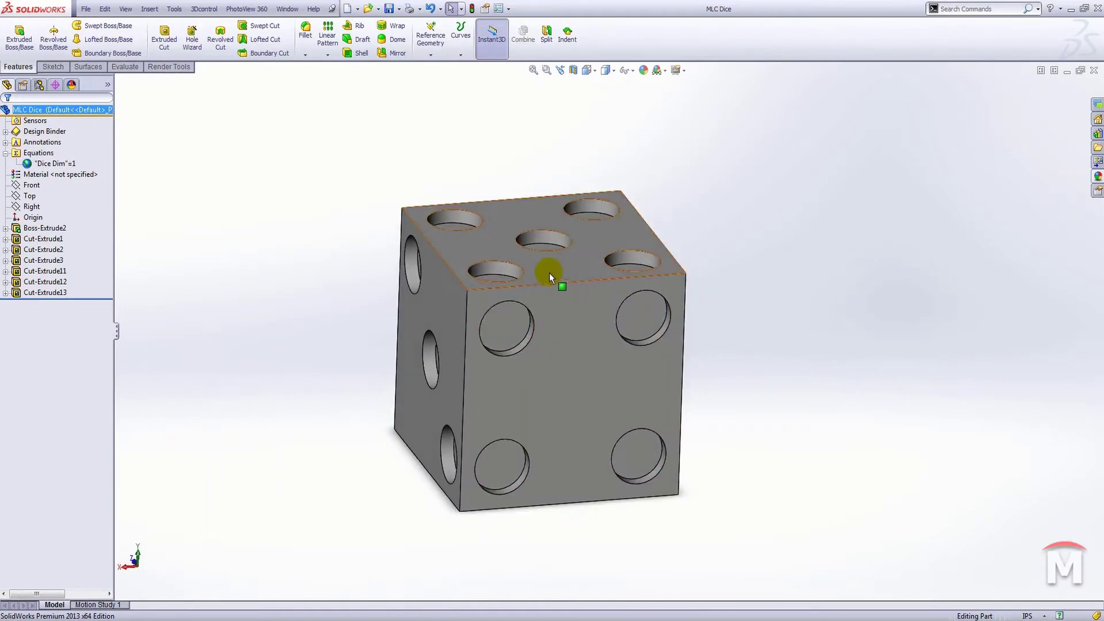
Step: Fillet the inner bottom edges of all the dice pips with a 0.12 in radius using FilletXpert
click(307, 33)
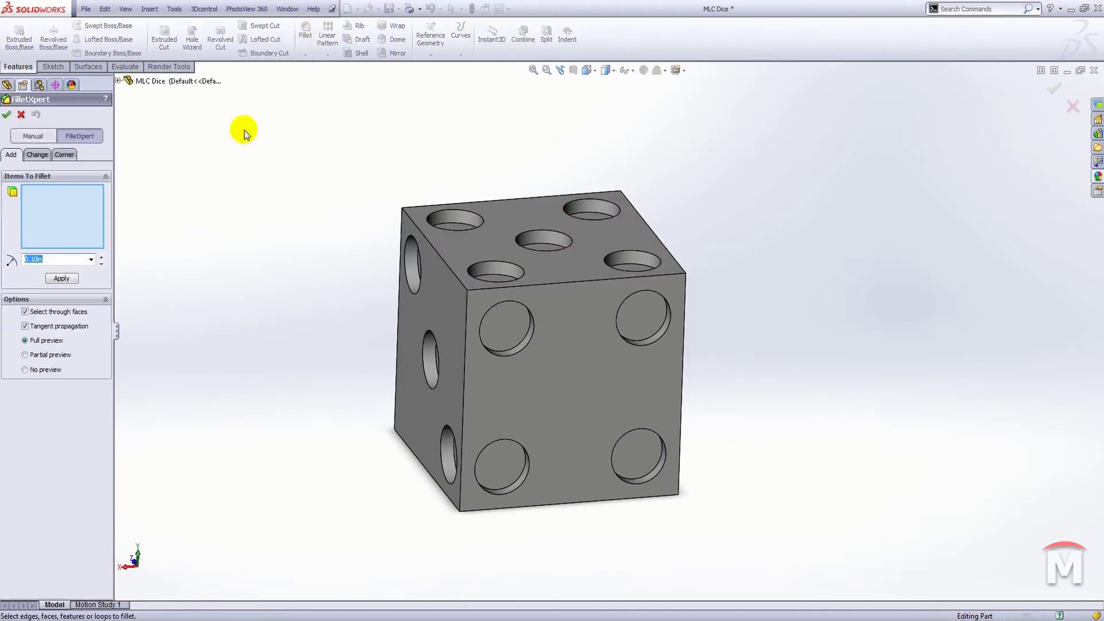
click(46, 136)
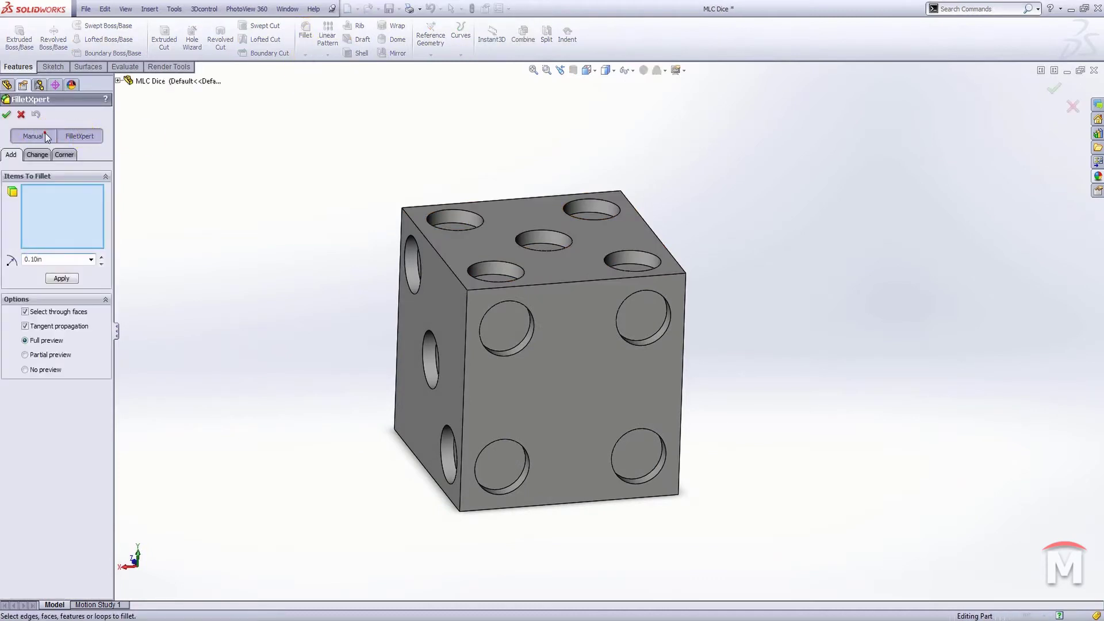
click(79, 137)
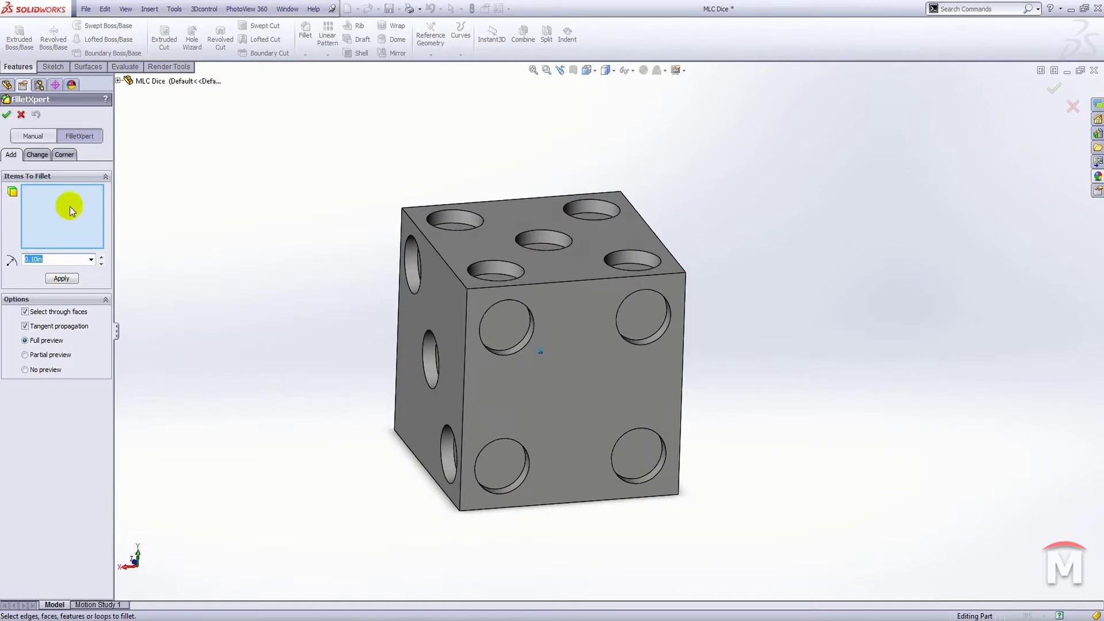
click(505, 326)
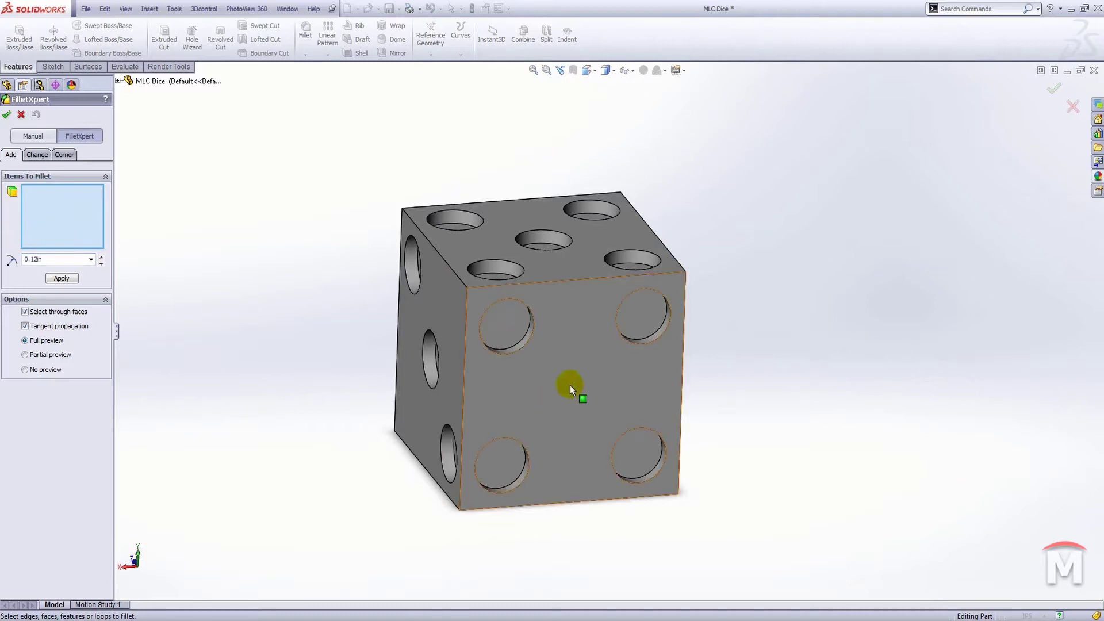
click(529, 330)
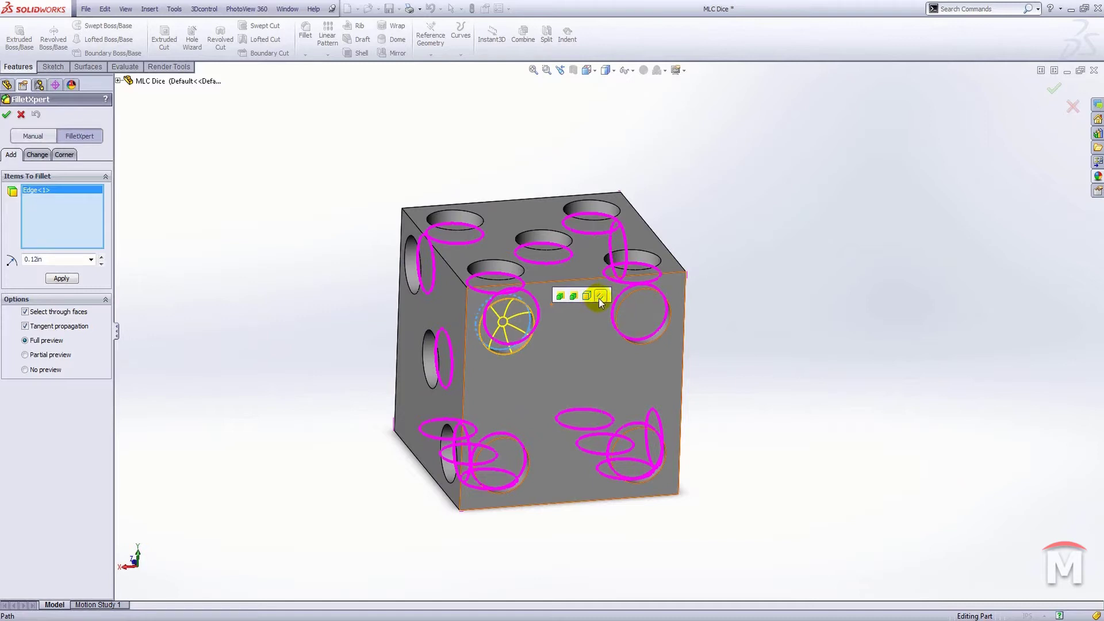
click(599, 299)
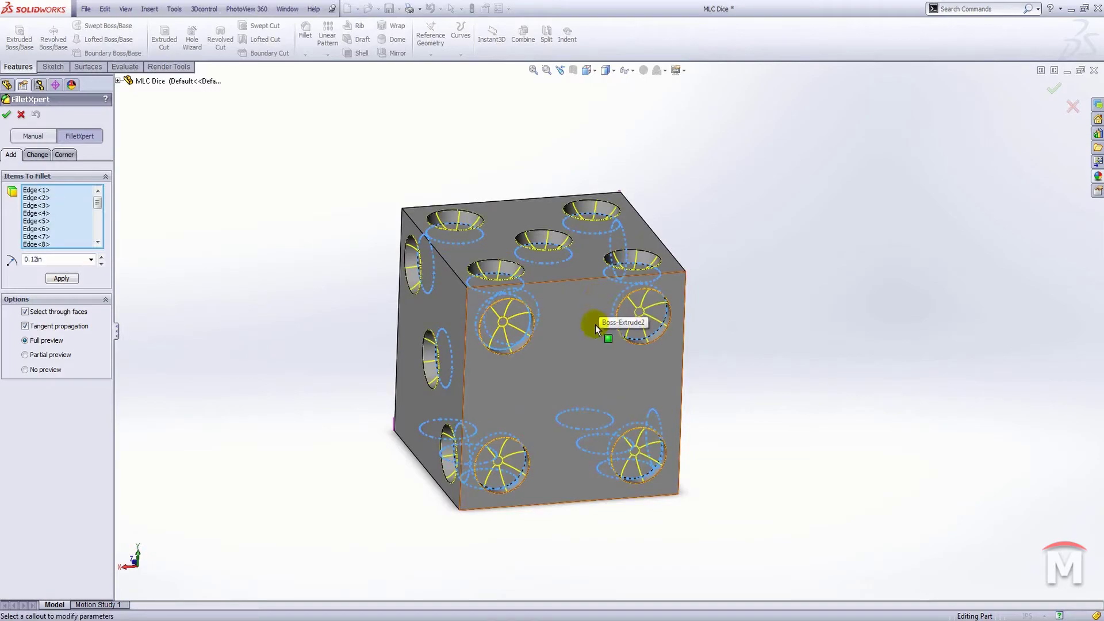
middle_drag(595, 324, 315, 286)
click(62, 279)
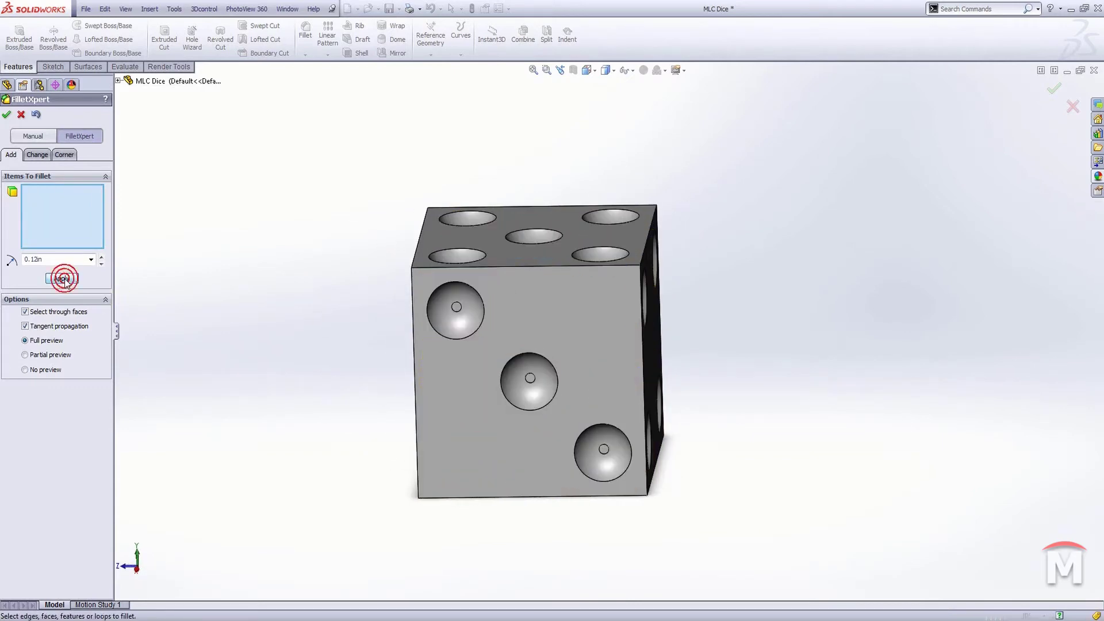
Step: Fillet all outer edges of the cube with a 0.05 in radius, close the fillet command and save the part
key(ctrl+7)
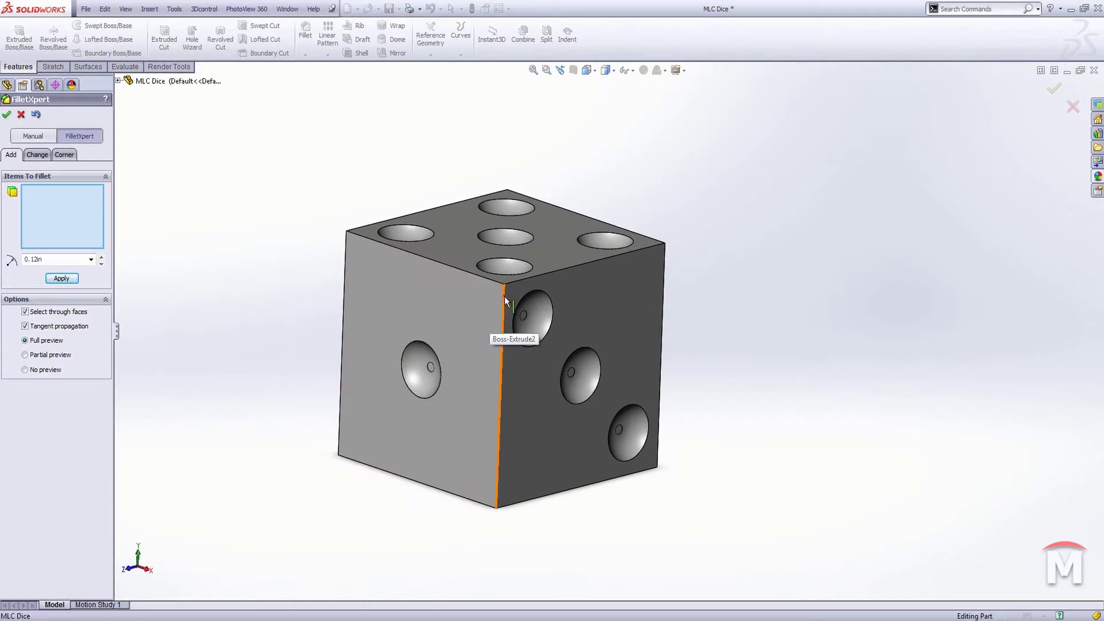
click(504, 296)
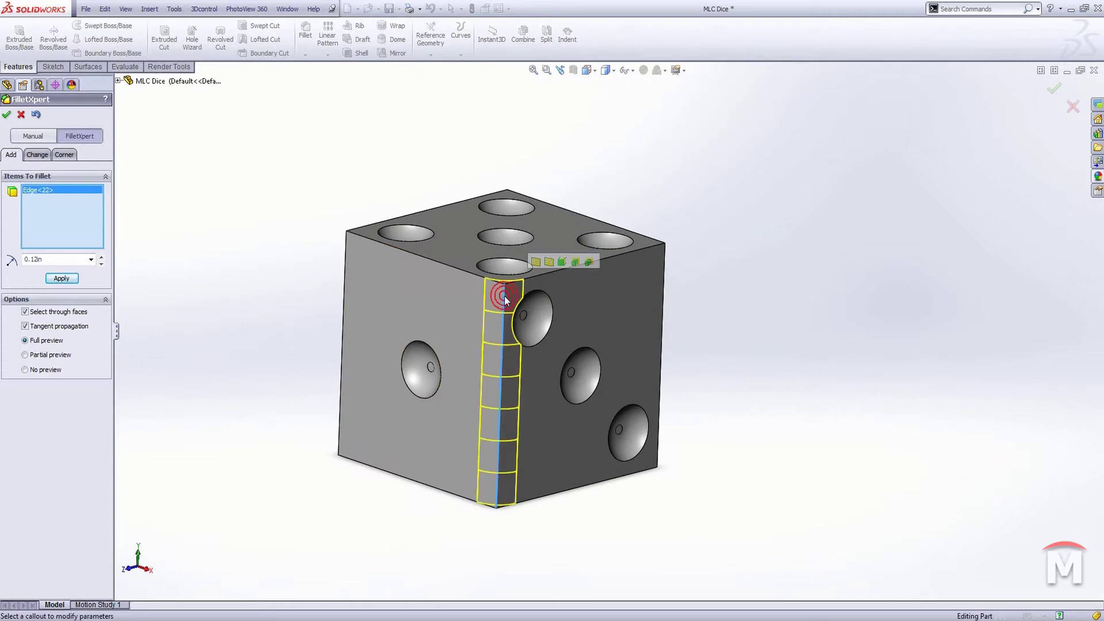
click(572, 264)
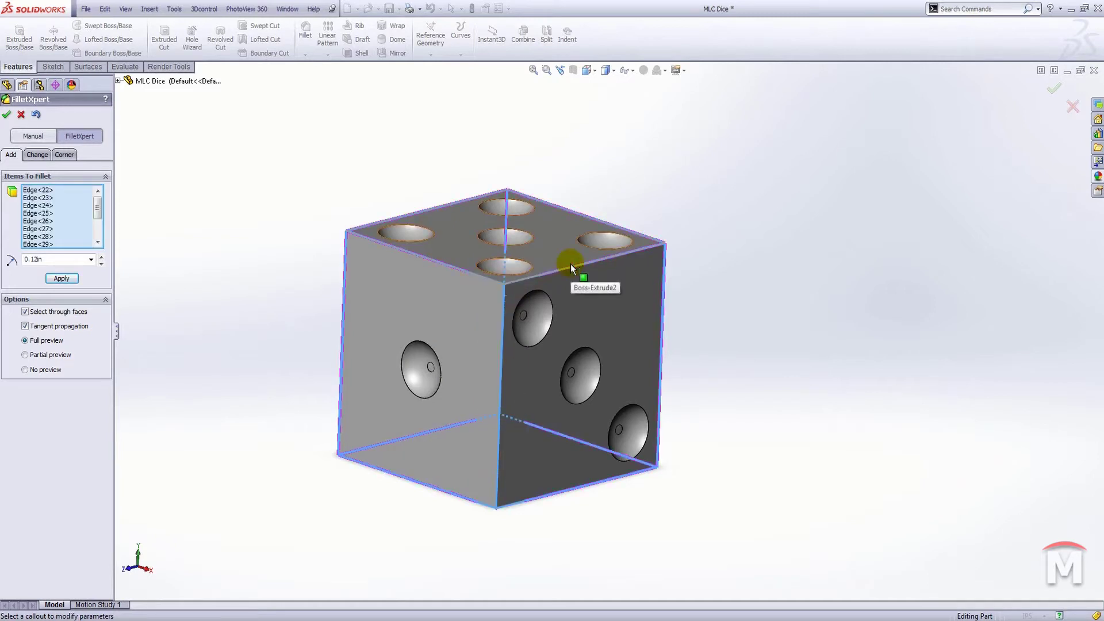
double_click(55, 259)
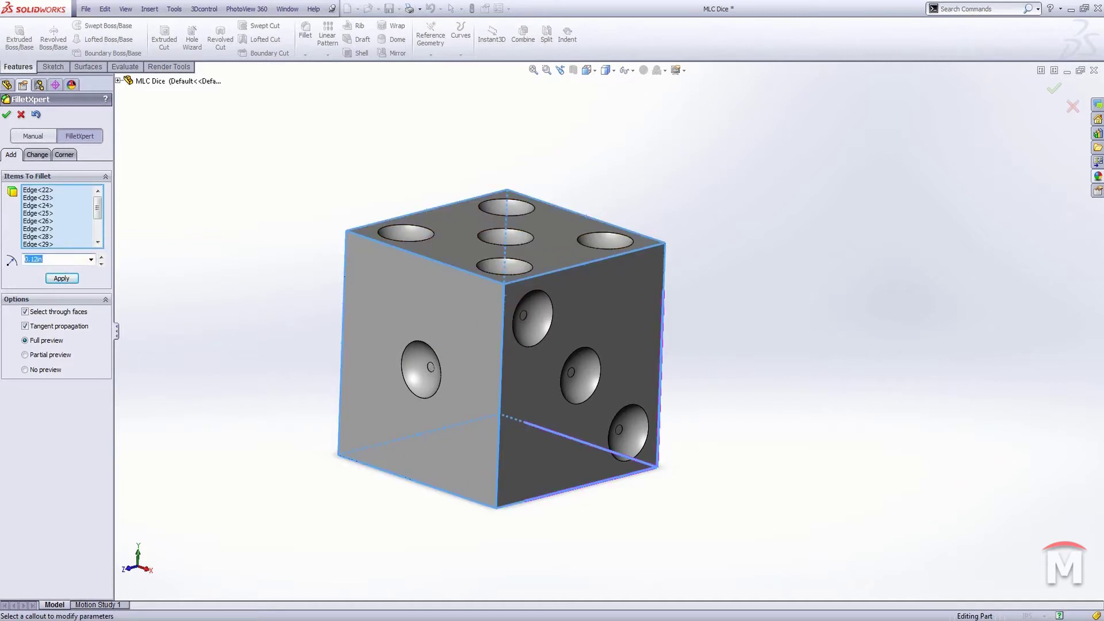
key(Return)
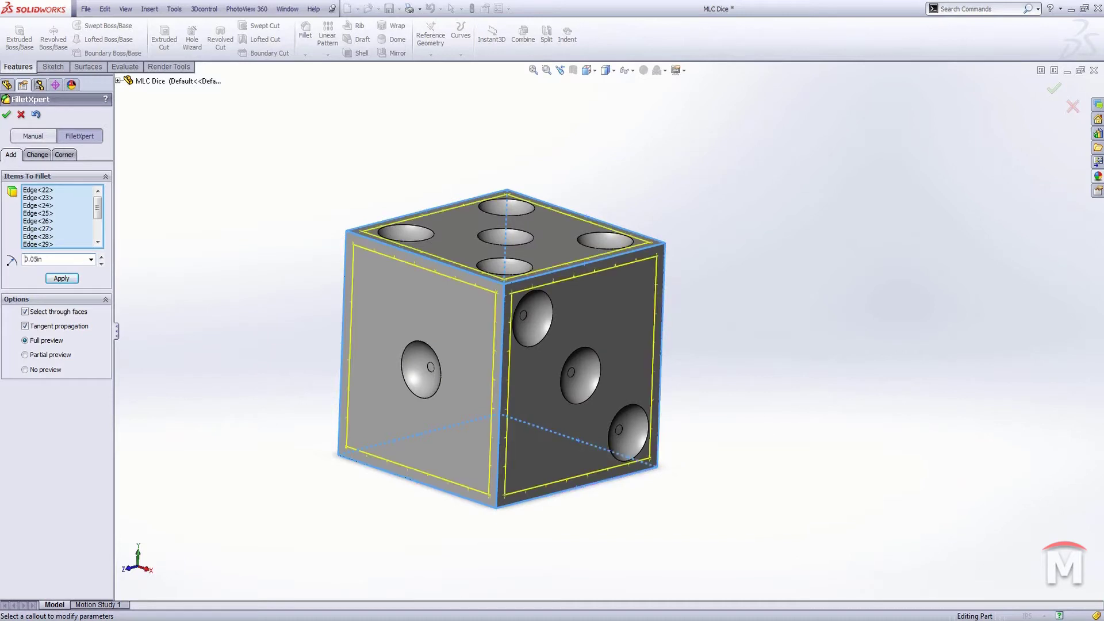
click(64, 279)
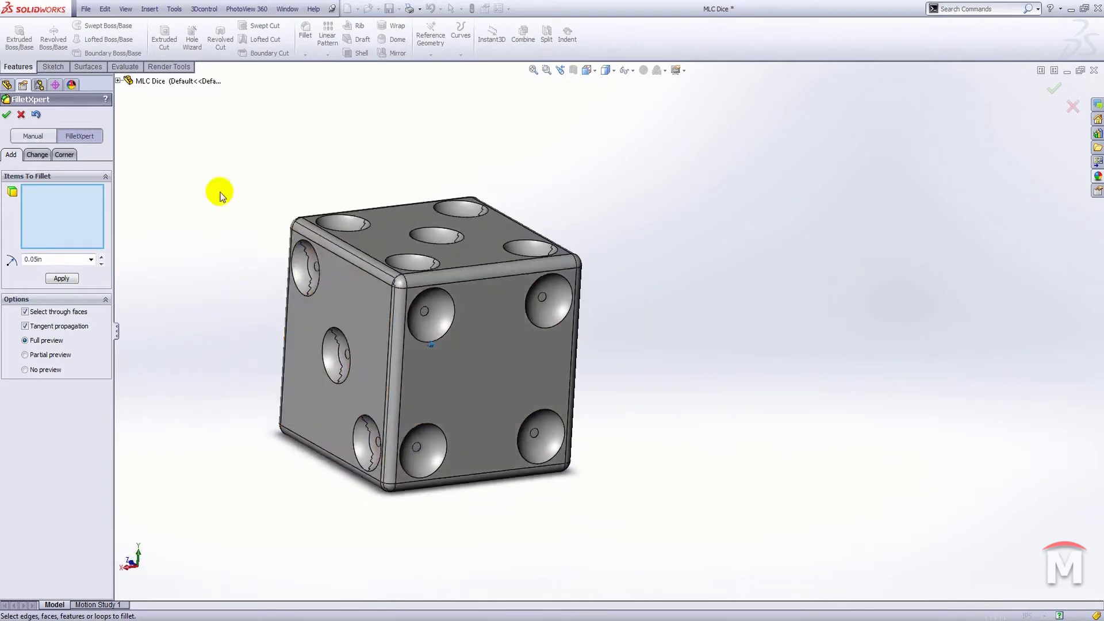
click(6, 115)
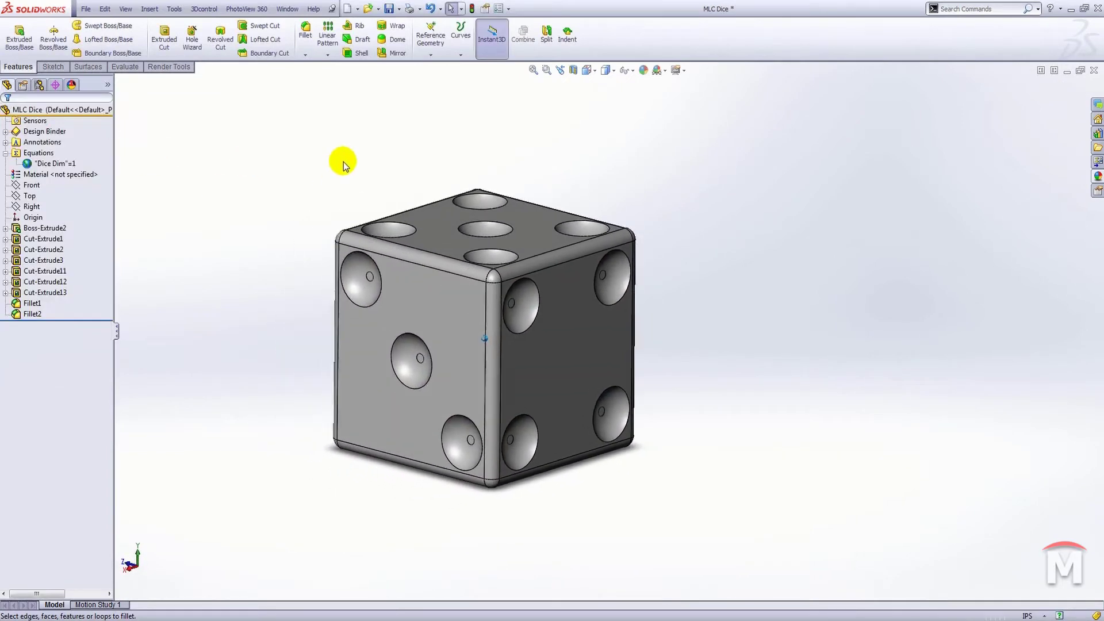
click(389, 8)
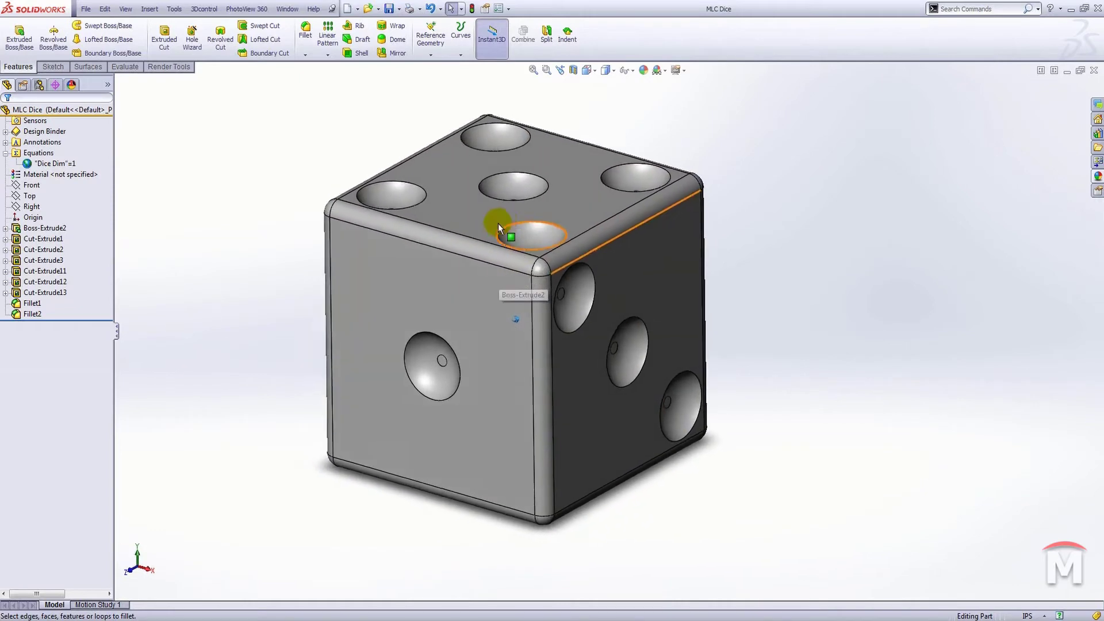
click(502, 150)
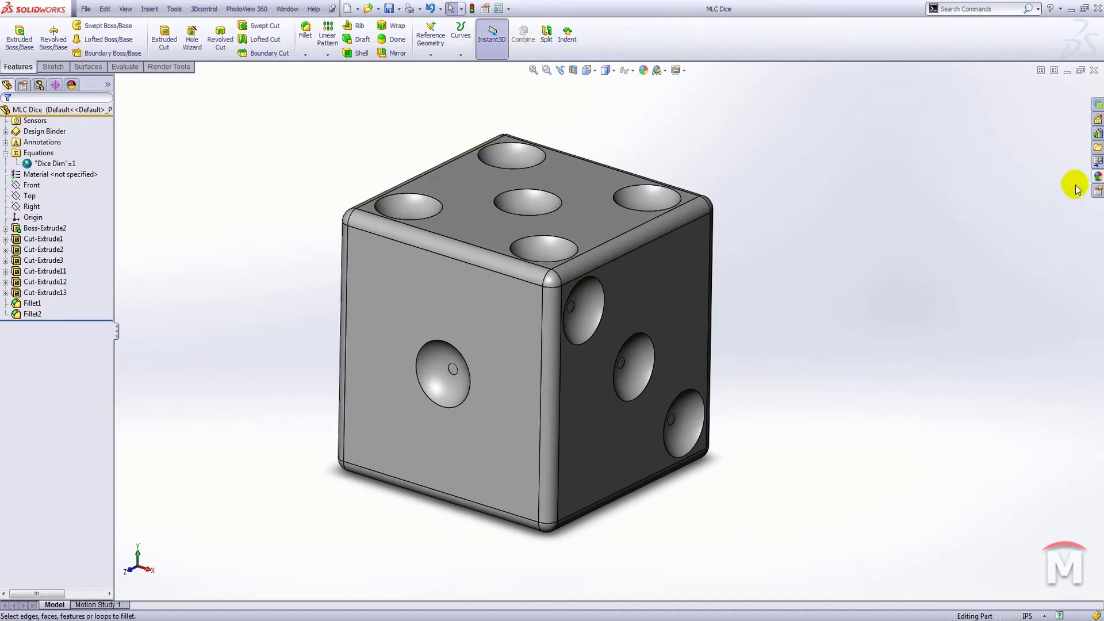
click(254, 12)
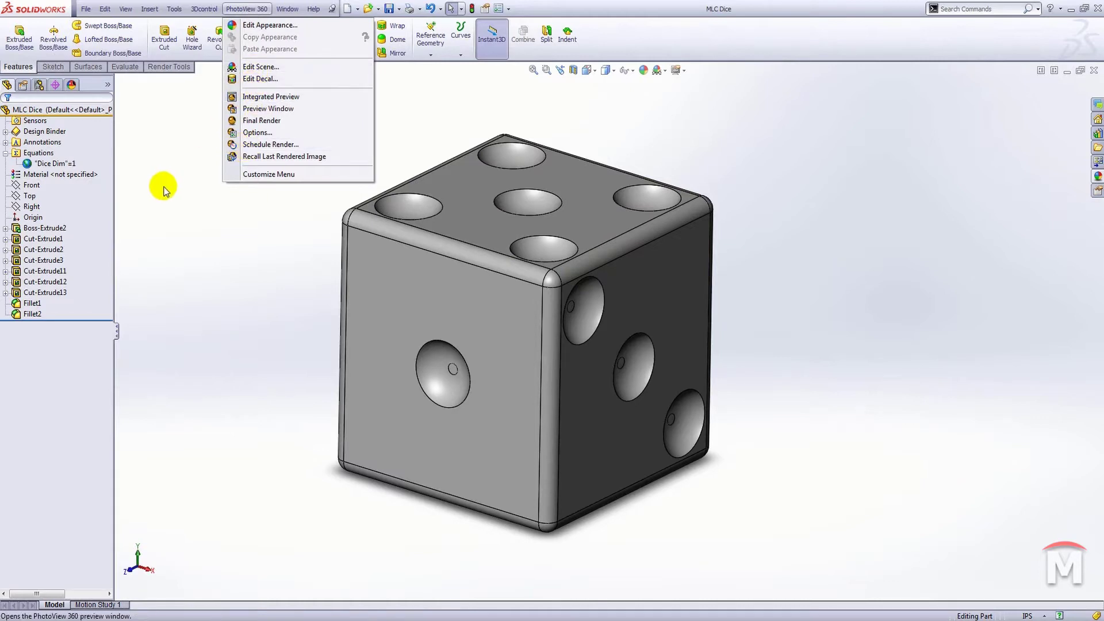
click(257, 264)
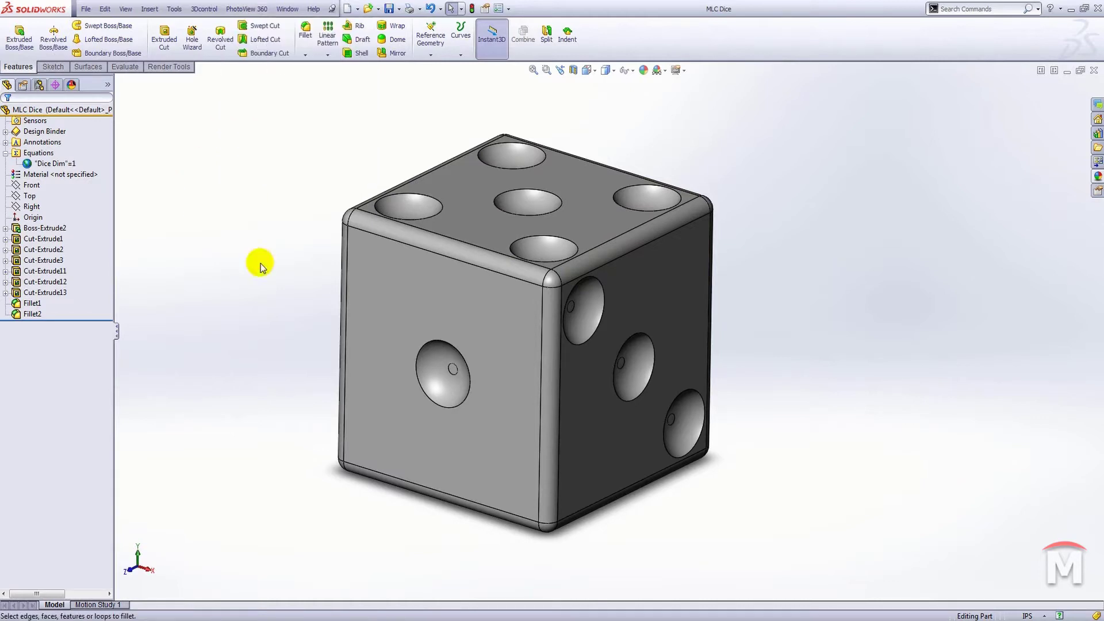
click(5, 153)
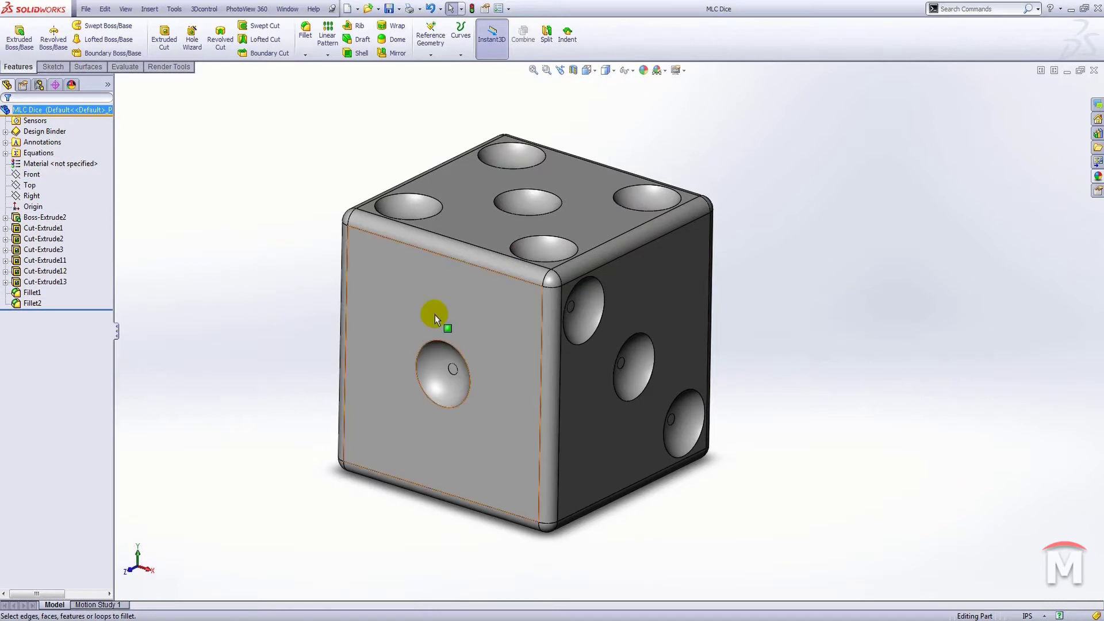
Step: Open the appearance of the whole MLC Dice part for editing
click(423, 288)
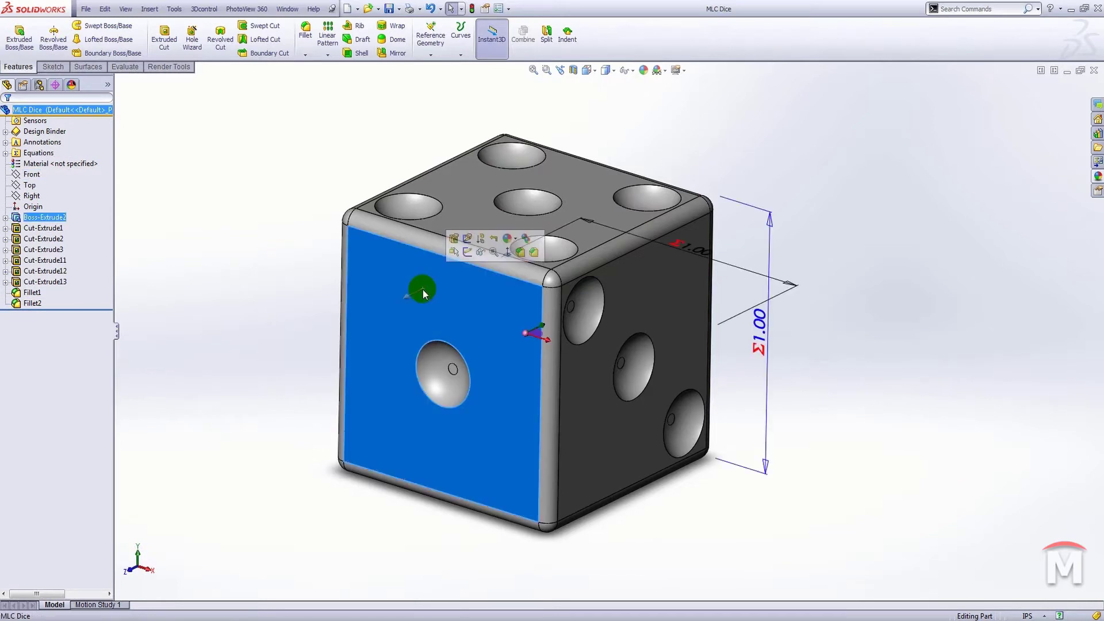
click(517, 238)
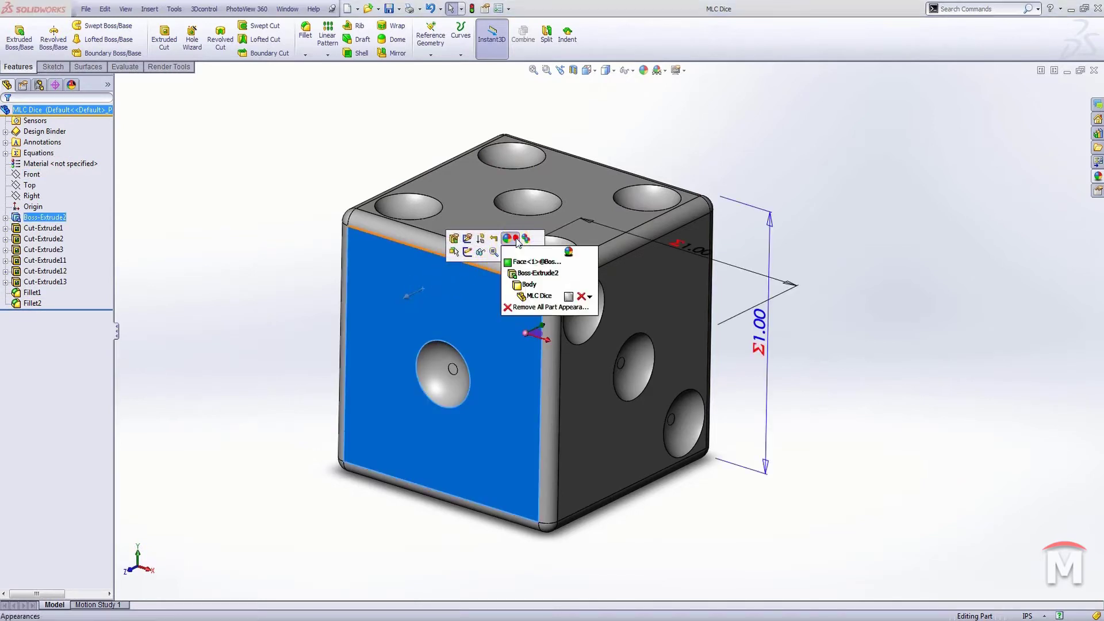
click(569, 297)
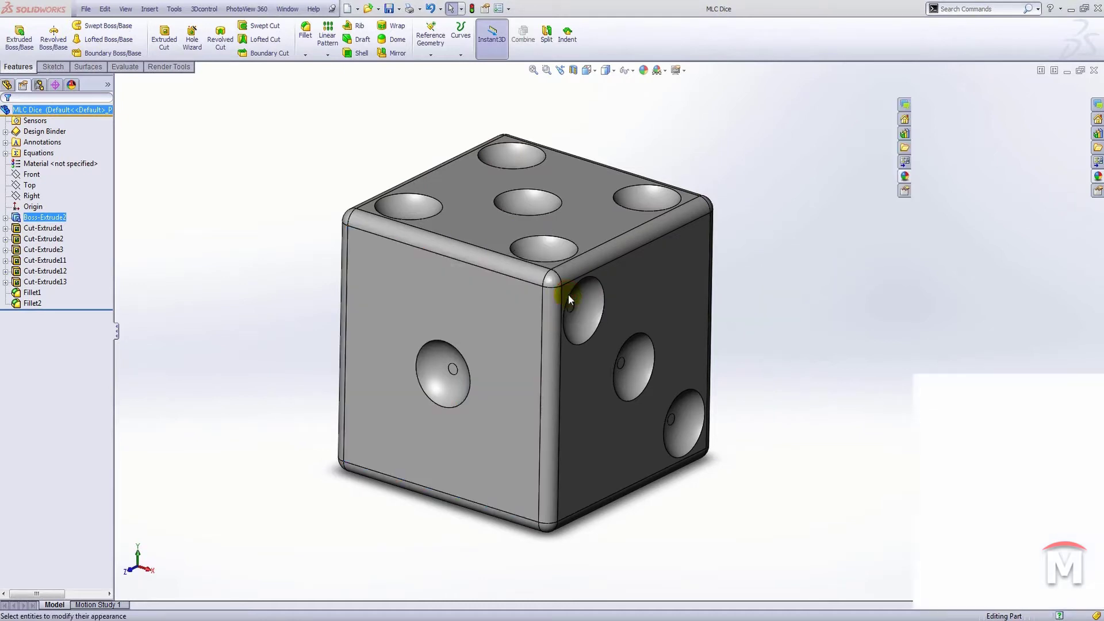
click(920, 102)
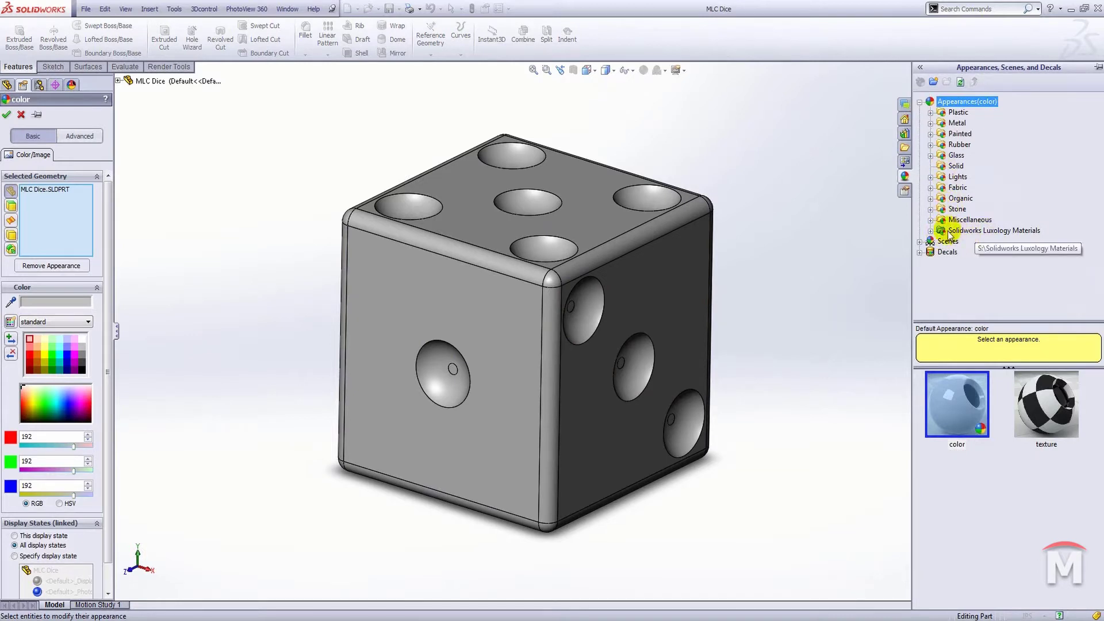
click(930, 230)
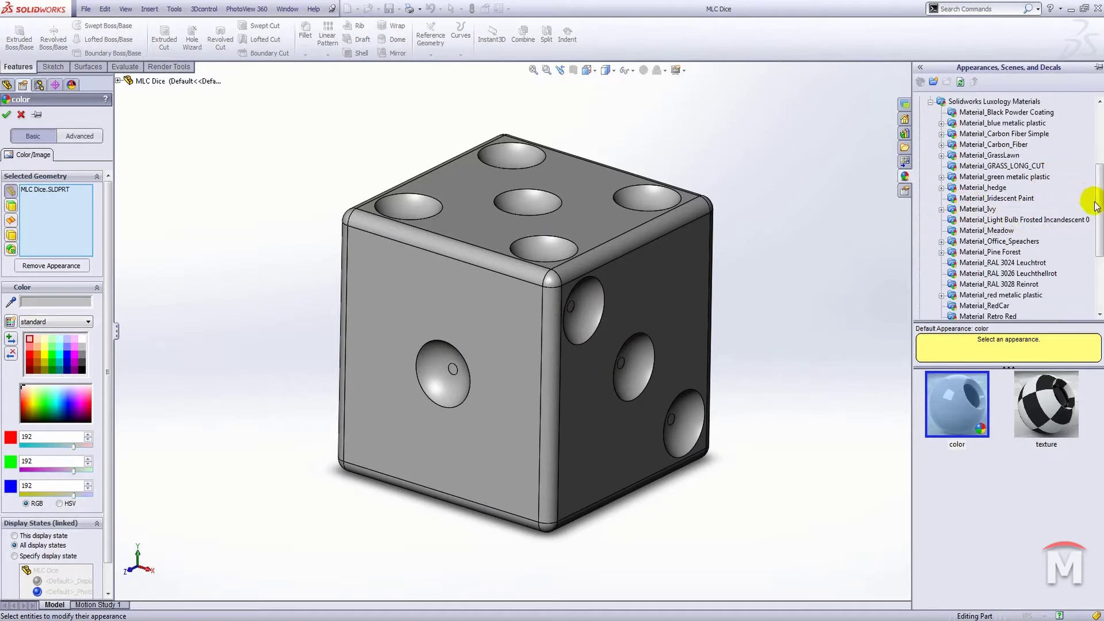
mouse_move(1100, 216)
mouse_down()
mouse_move(1101, 269)
mouse_move(1100, 230)
mouse_up()
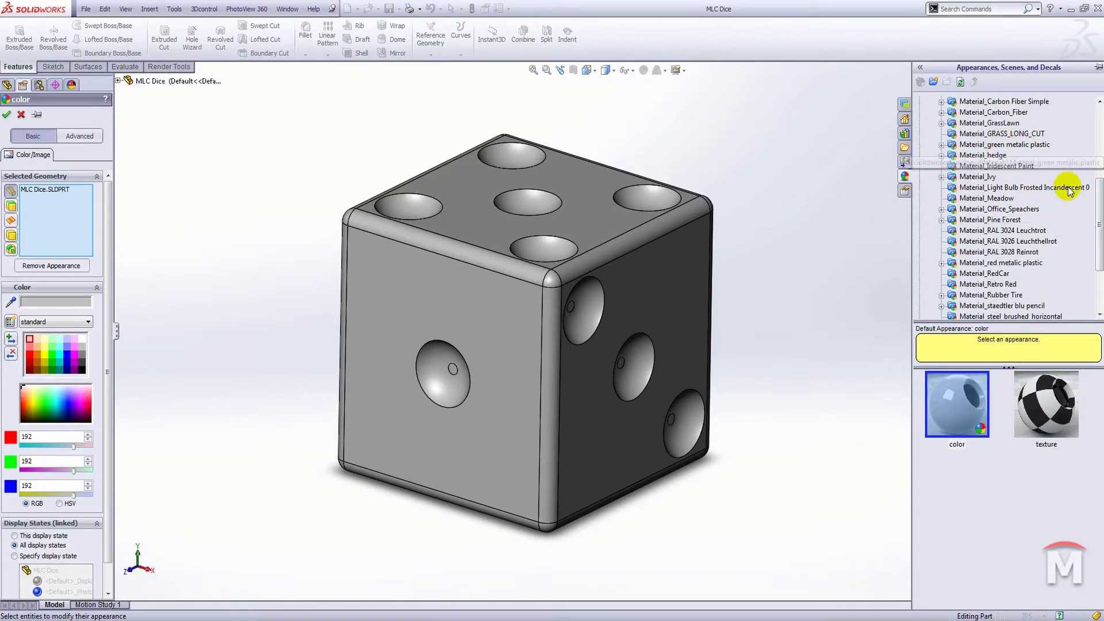
scroll(1012, 198, up, 2)
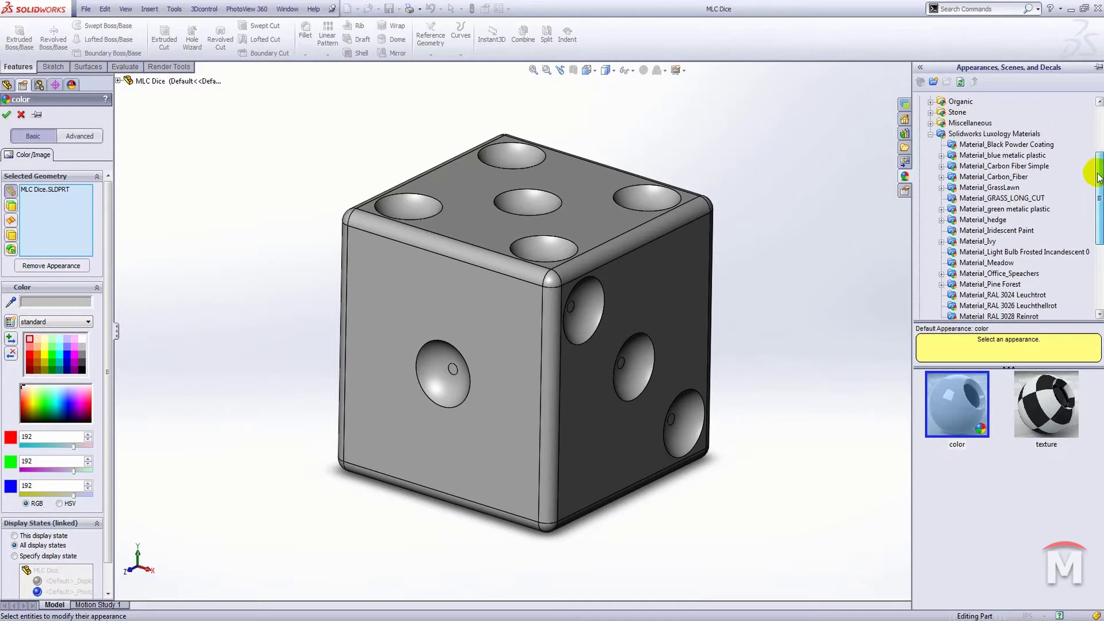
drag(1100, 208, 1101, 182)
click(931, 198)
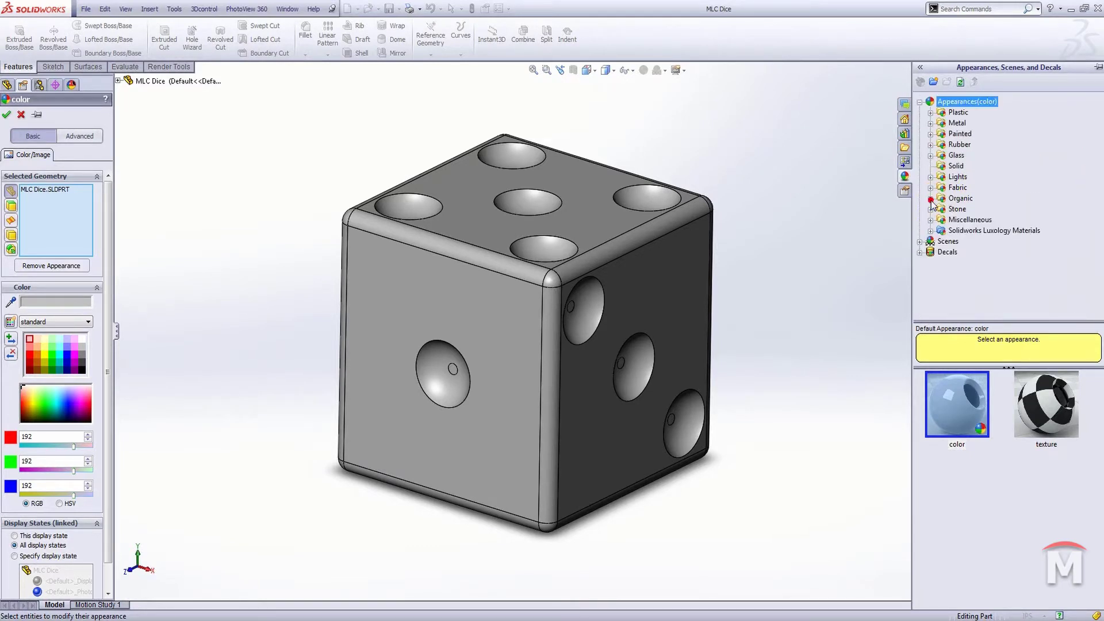
Step: Apply the acrylic appearance from the Clear Plastic category to the whole part
click(931, 112)
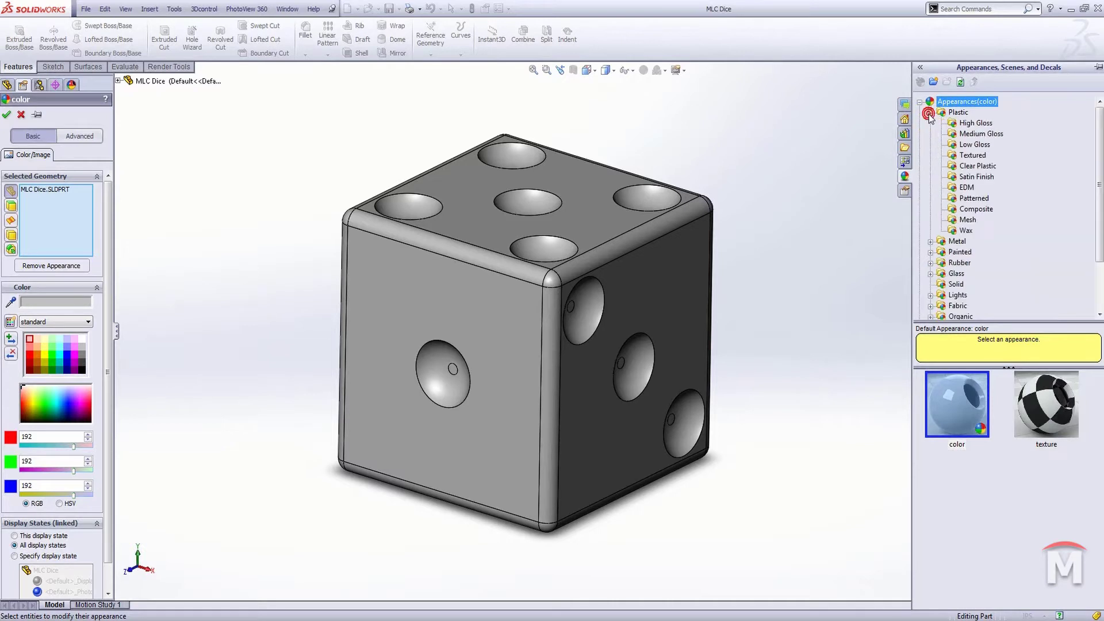
click(954, 166)
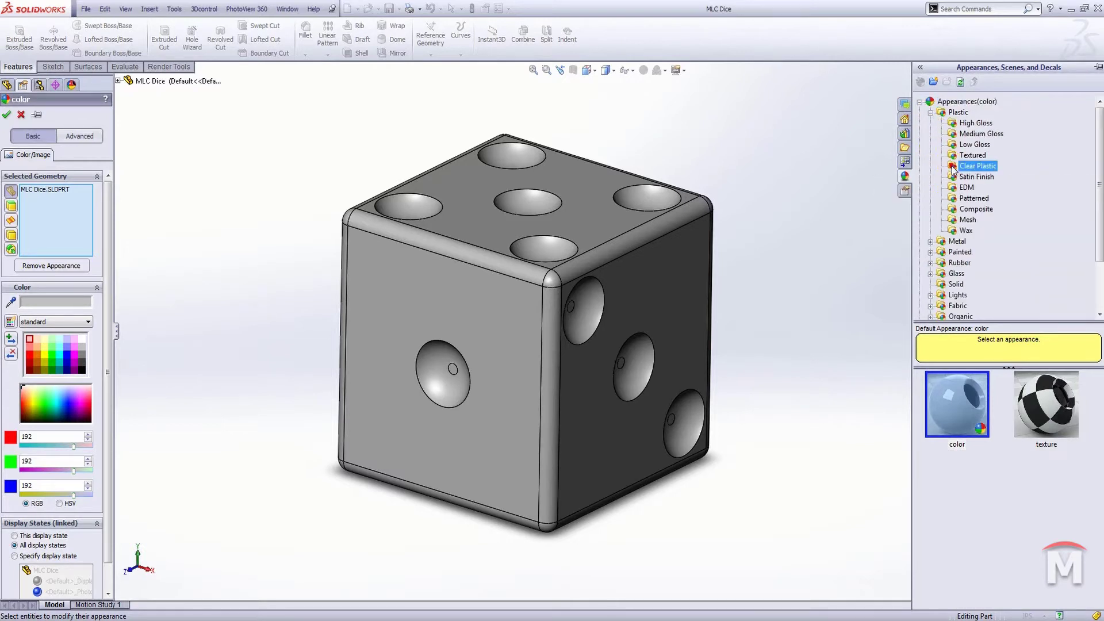
scroll(1051, 416, down, 3)
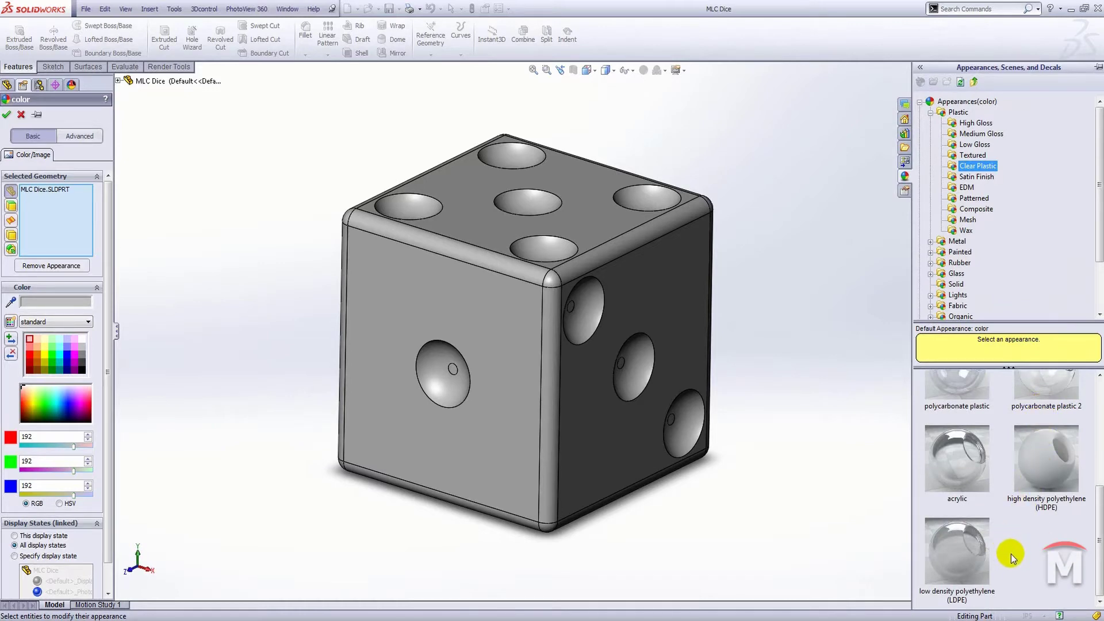
scroll(1011, 554, up, 2)
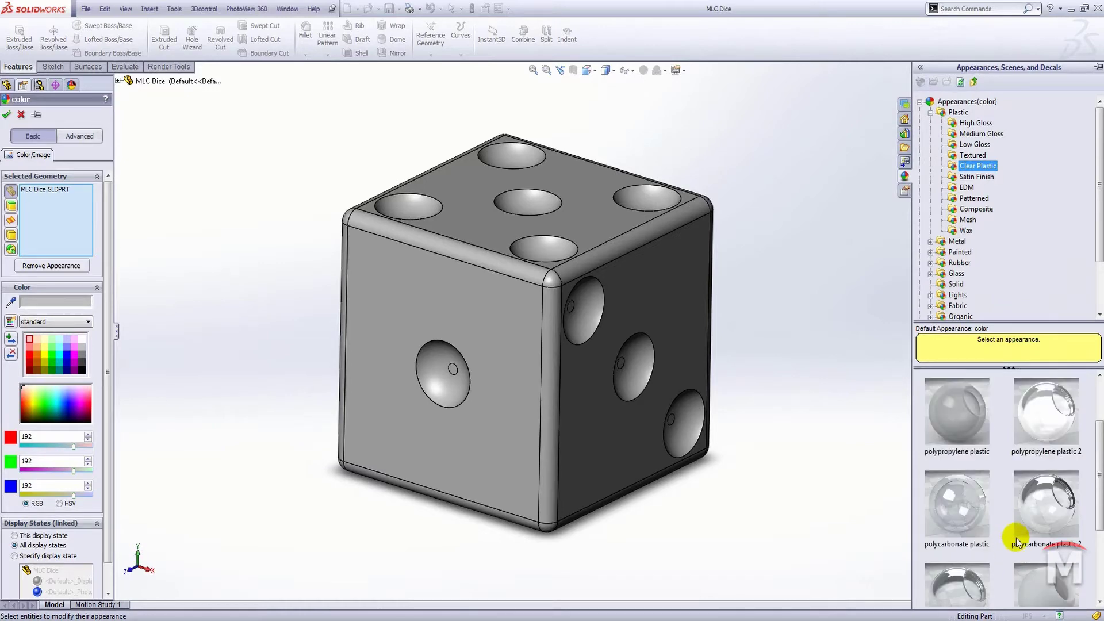
scroll(1013, 552, down, 2)
click(978, 463)
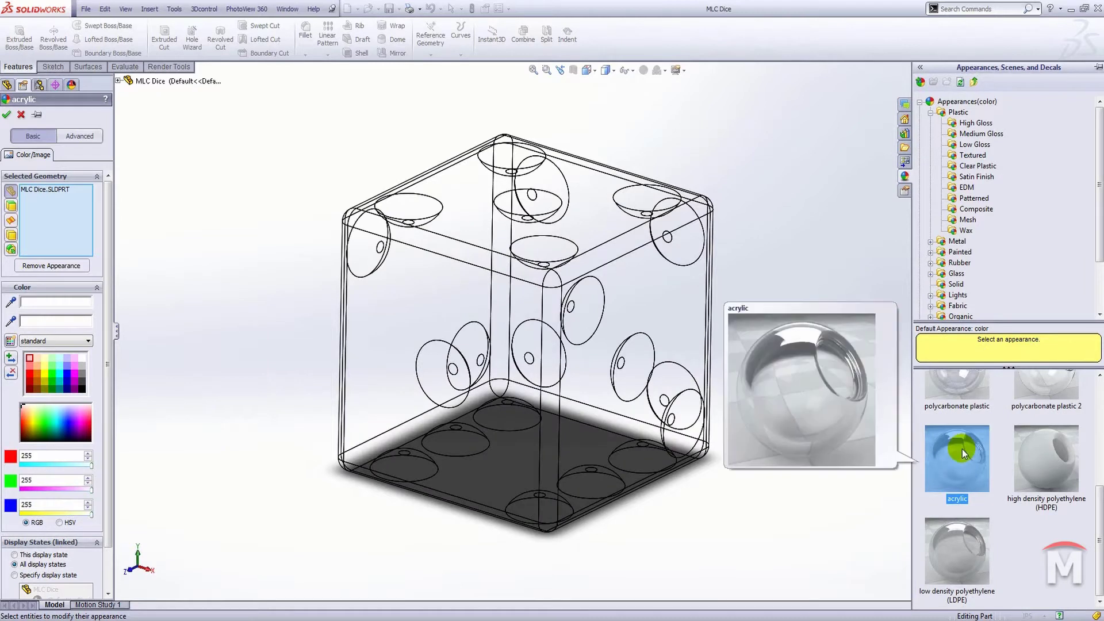
Step: Set the acrylic appearance's color to dark red (RGB 128, 0, 0) in the advanced appearance settings
click(79, 136)
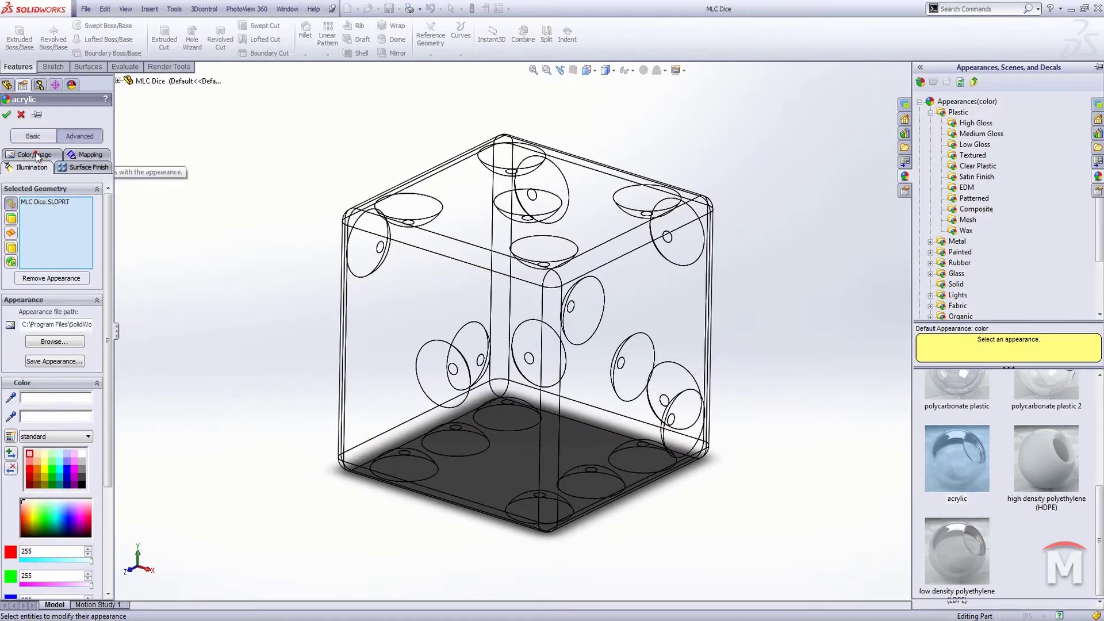
click(36, 153)
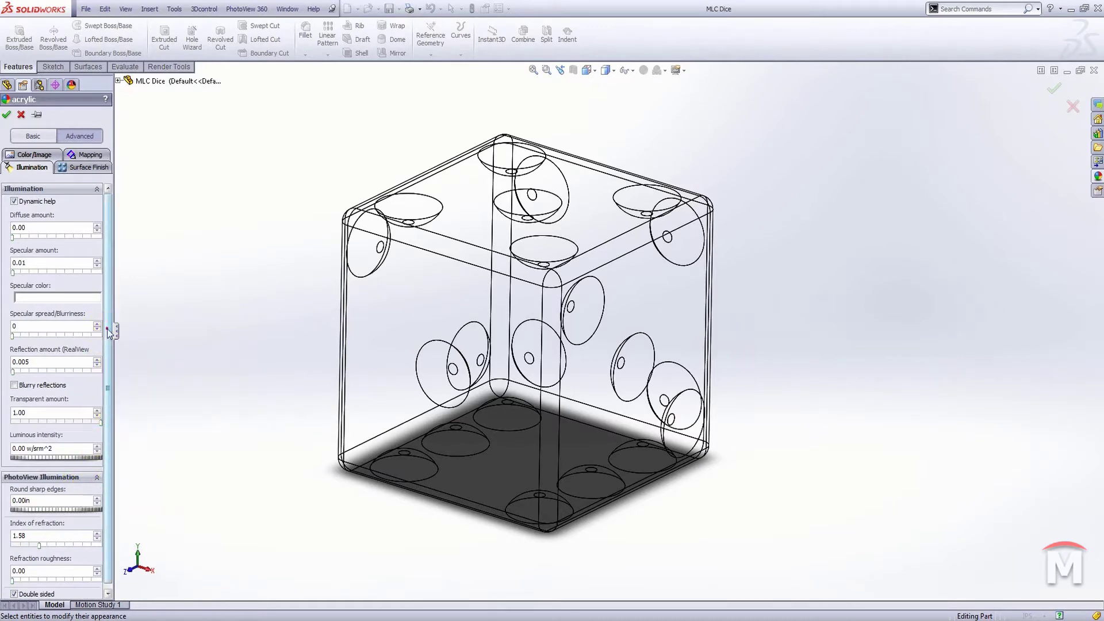
drag(107, 324, 107, 329)
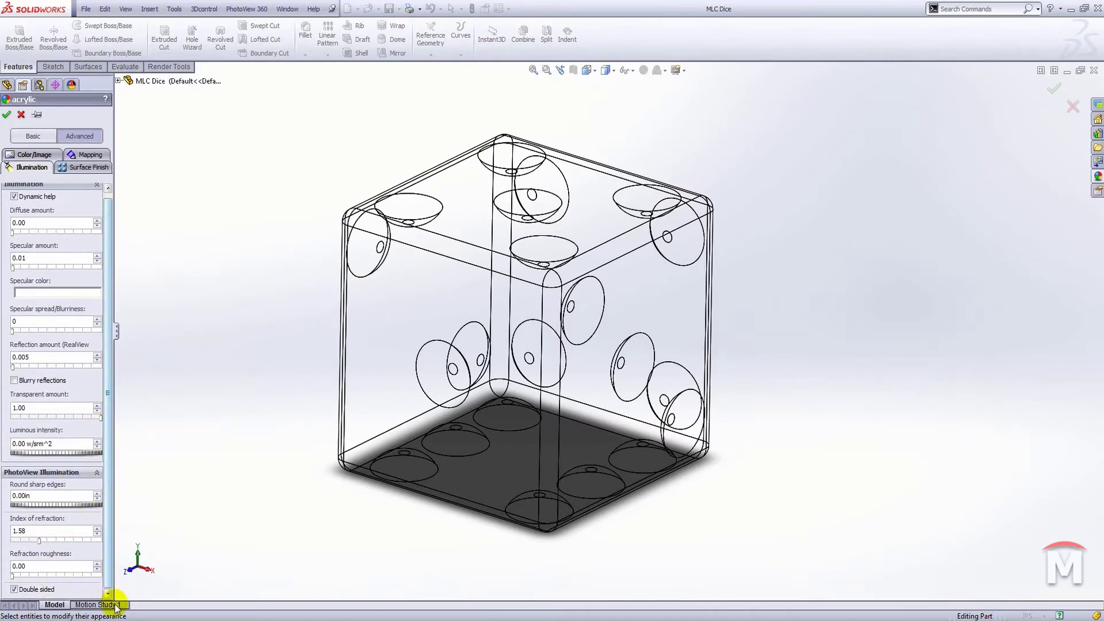
mouse_move(42, 340)
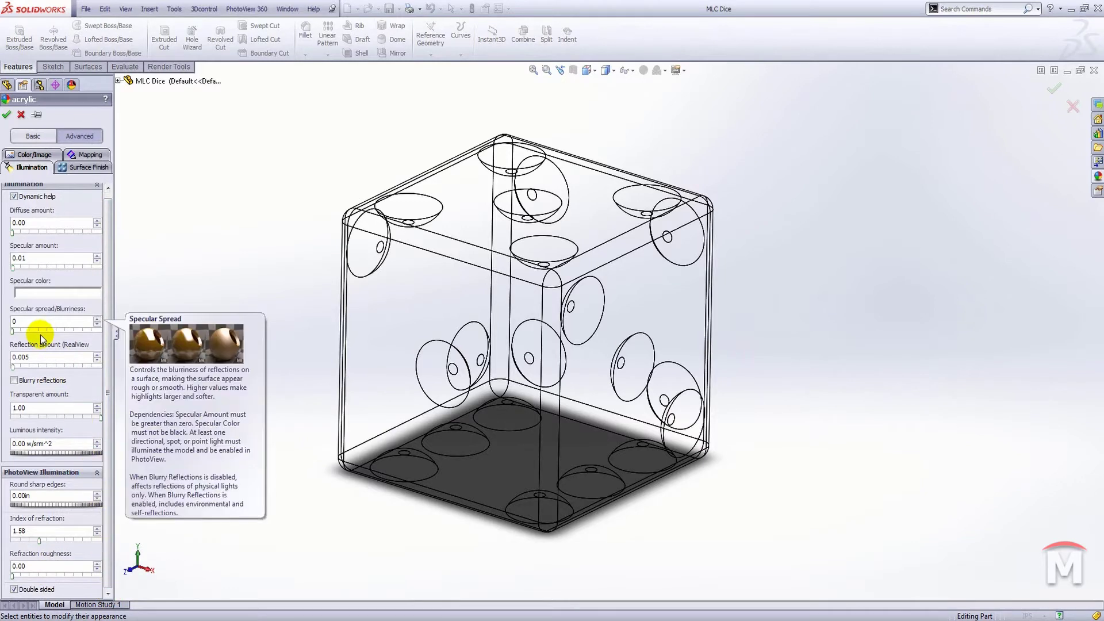
mouse_move(29, 410)
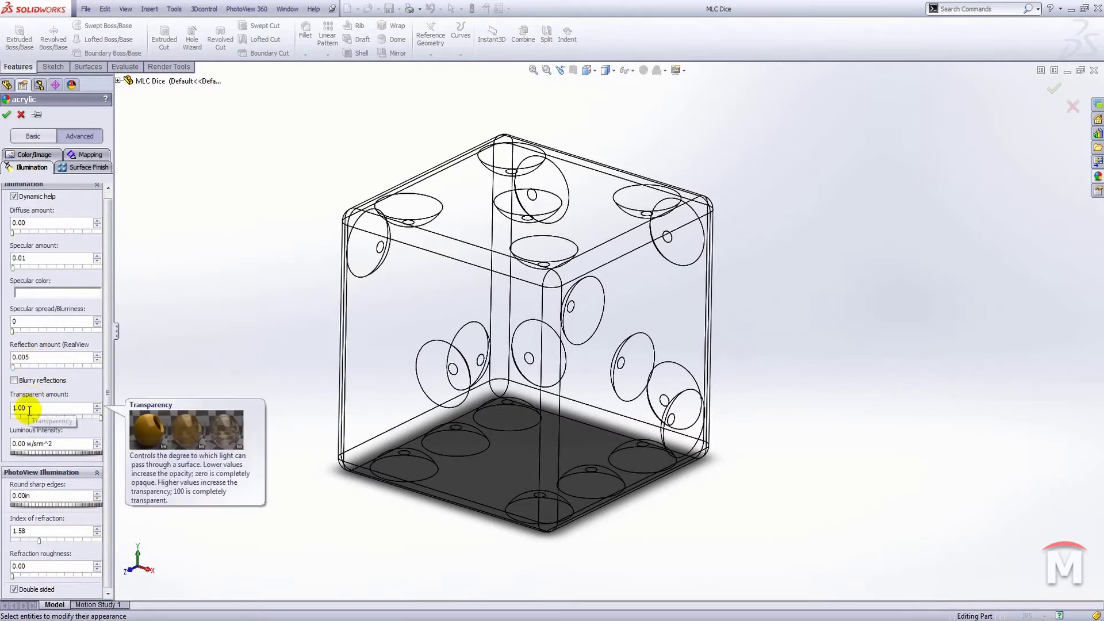
click(33, 155)
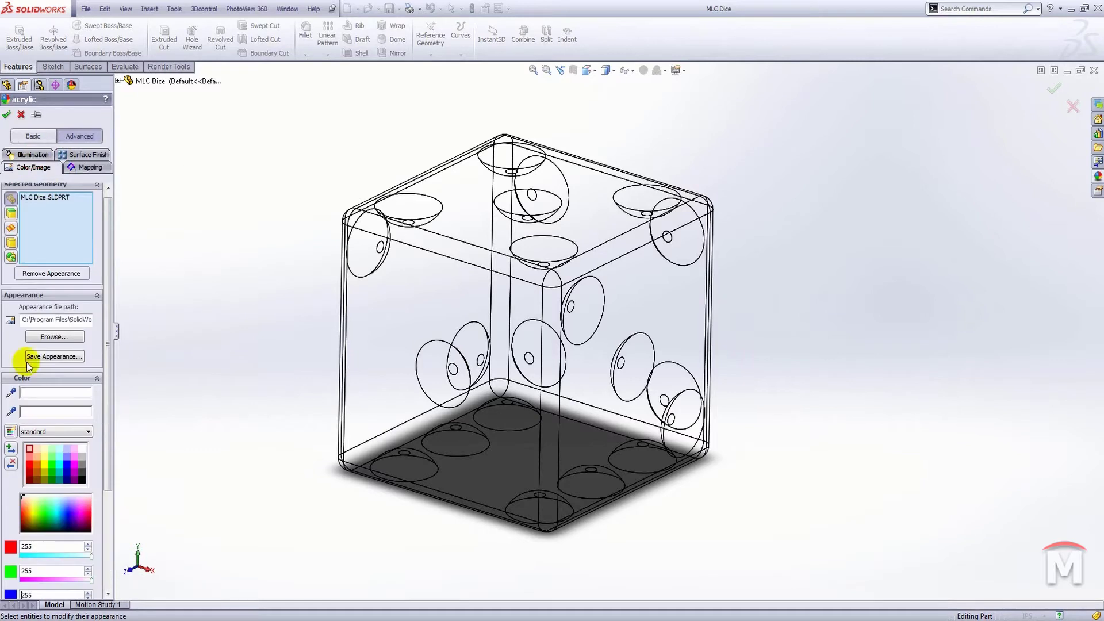
click(29, 479)
Step: Set the acrylic's transparent amount to 0.5 in the illumination settings and accept the appearance
click(33, 154)
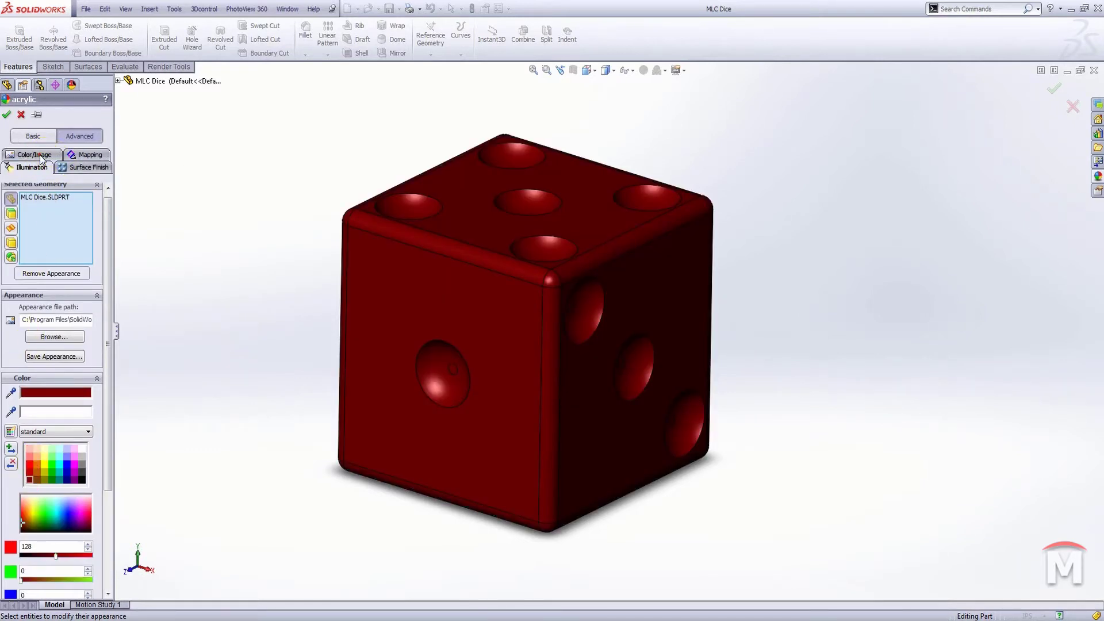
mouse_move(20, 424)
drag(20, 425, 67, 422)
mouse_move(71, 422)
mouse_down()
mouse_move(104, 423)
mouse_move(54, 422)
mouse_up()
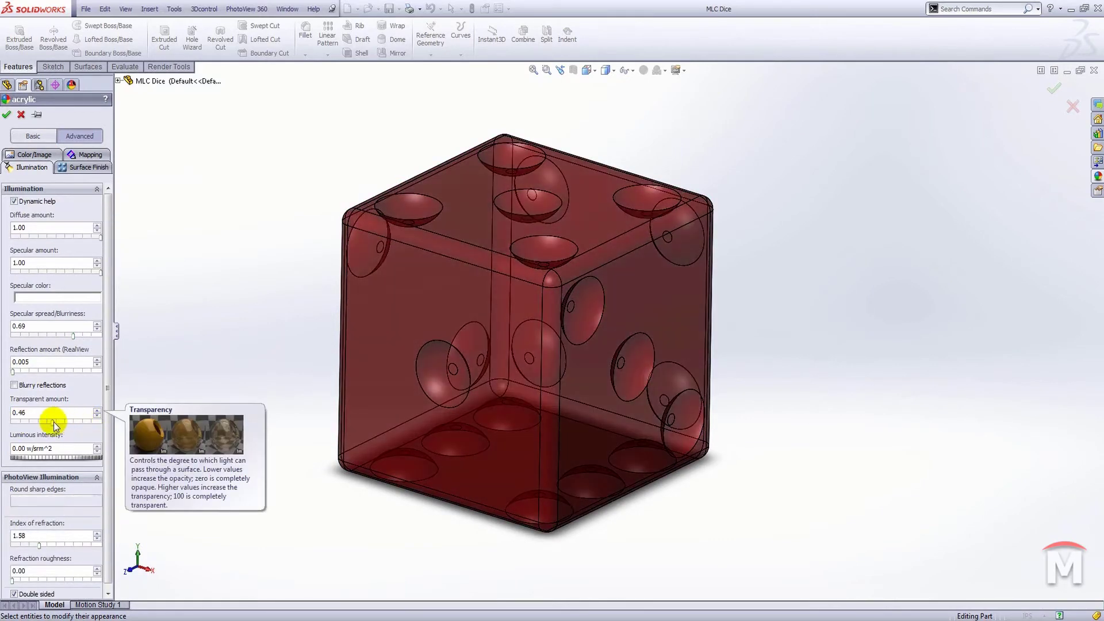
click(50, 413)
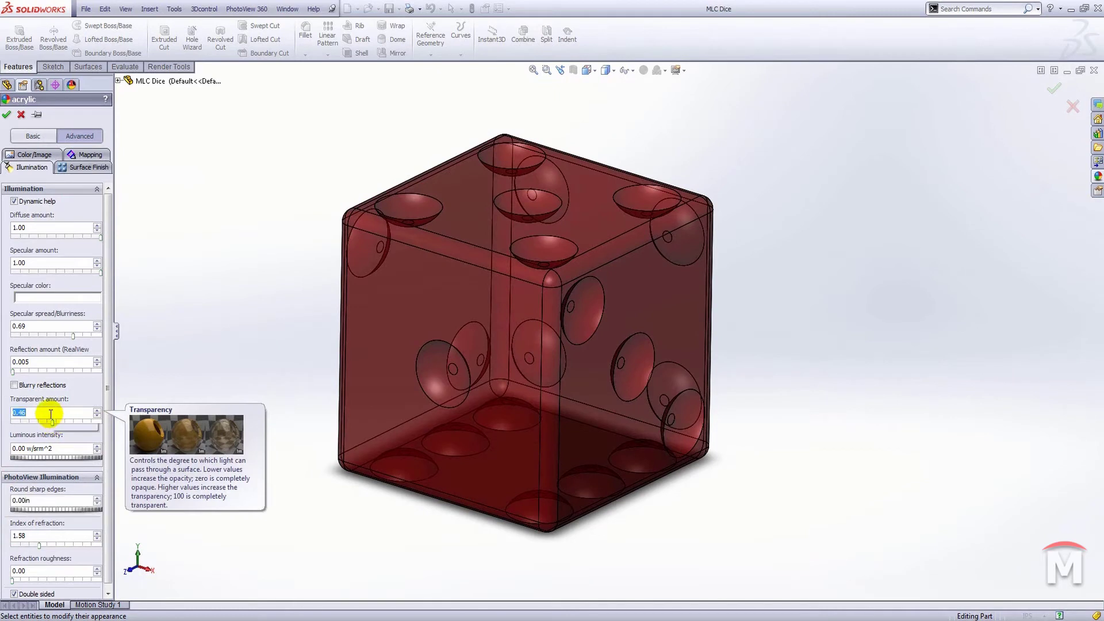
text(.5)
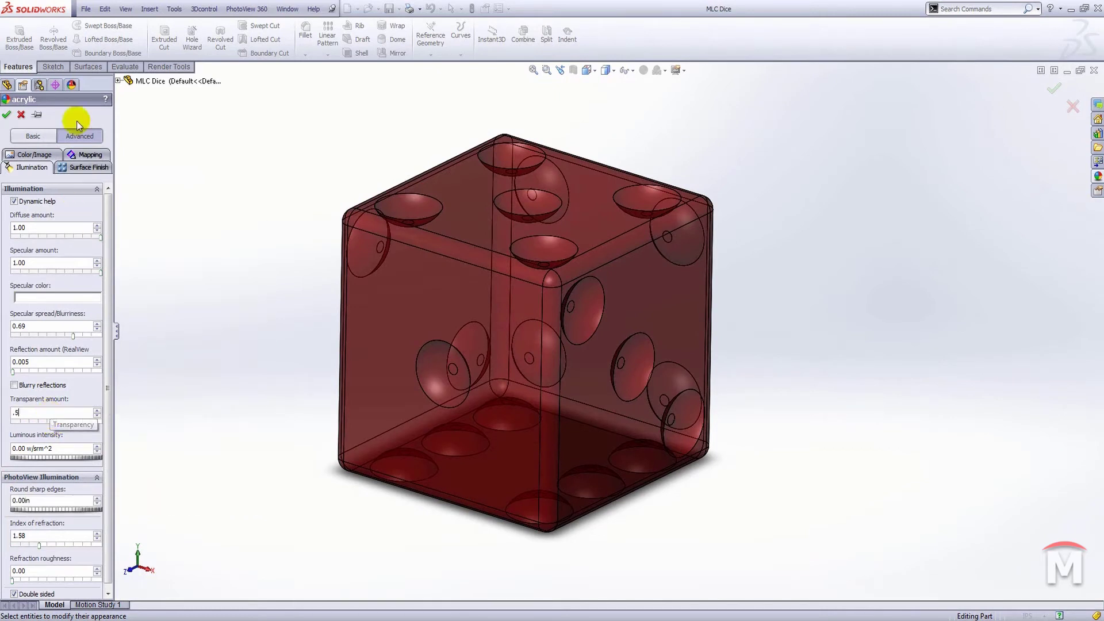
click(7, 114)
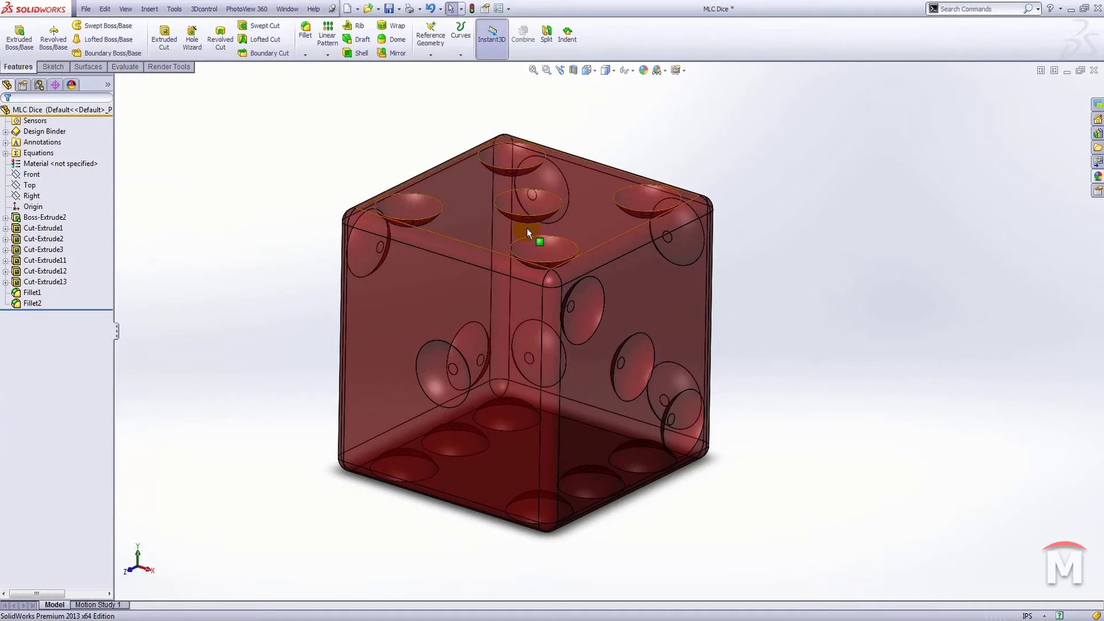
Step: Apply white satin finish plastic to the filleted inner face of one pip on the three-pip side
middle_drag(596, 313, 545, 303)
click(544, 303)
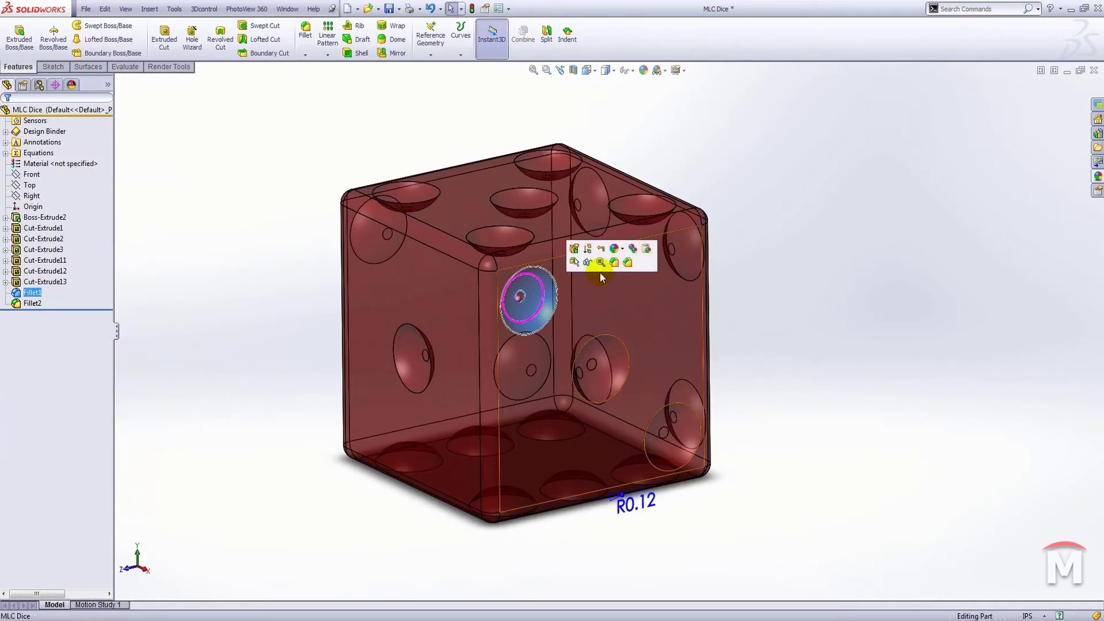
click(623, 250)
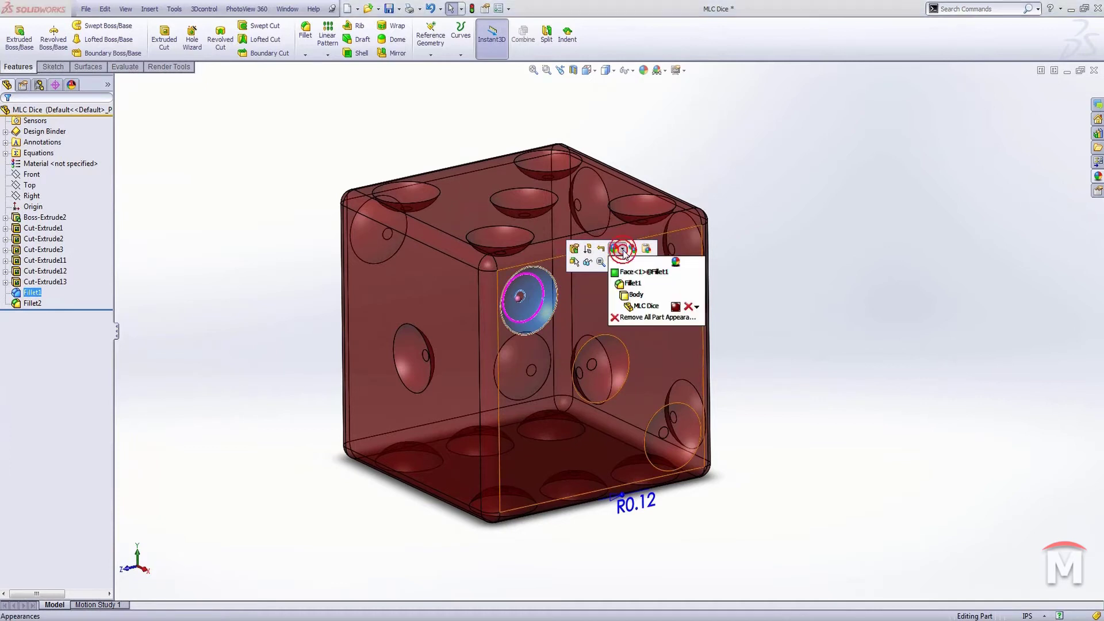
click(677, 276)
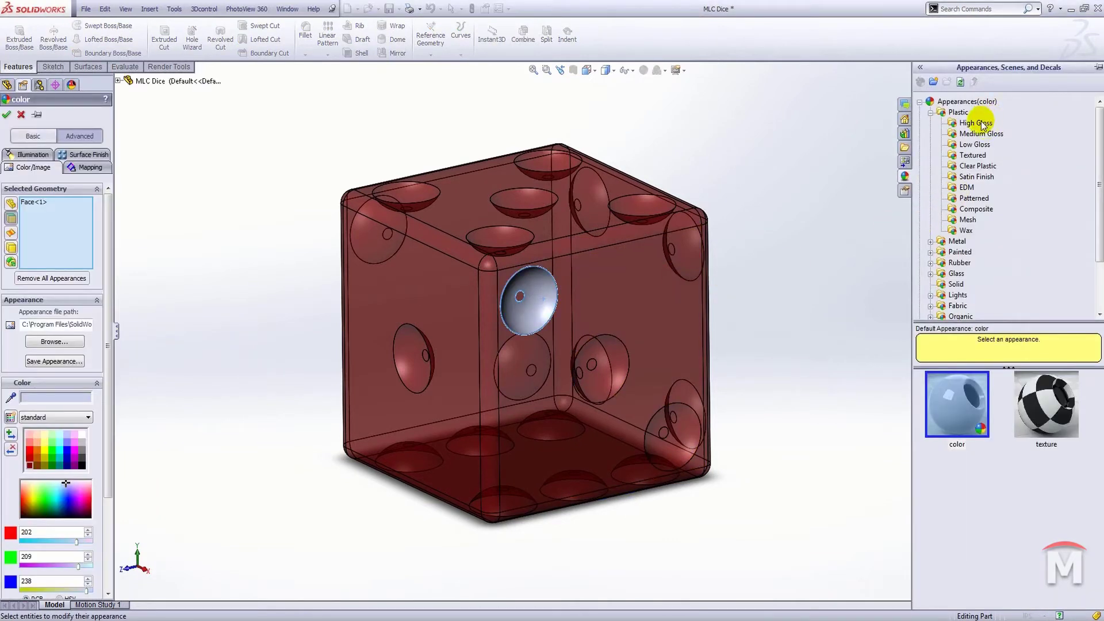
click(977, 179)
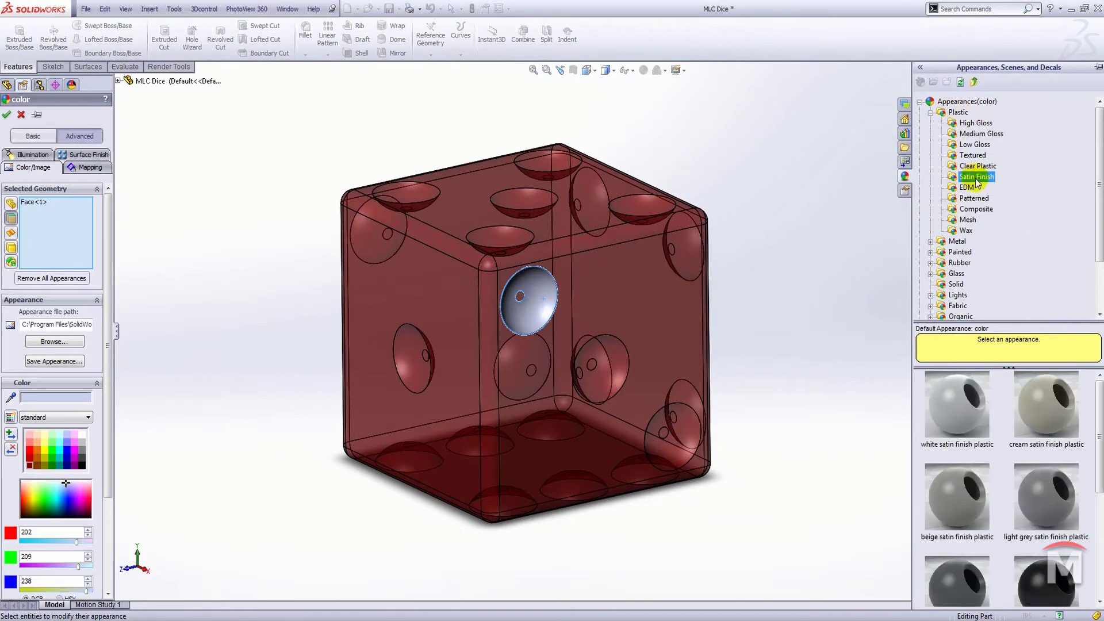
click(974, 387)
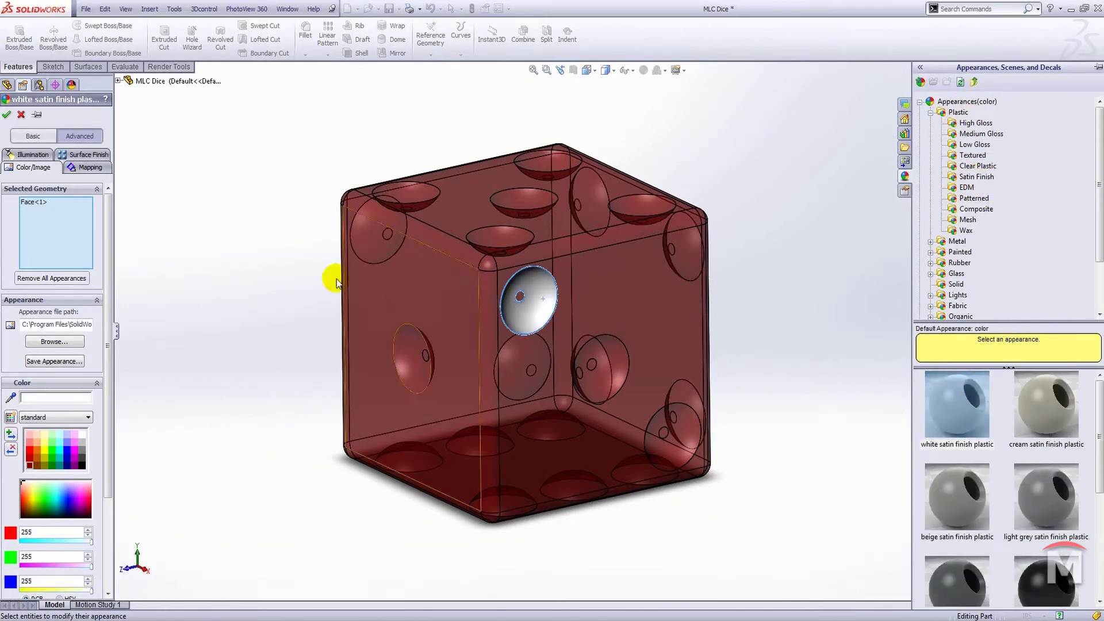
click(7, 114)
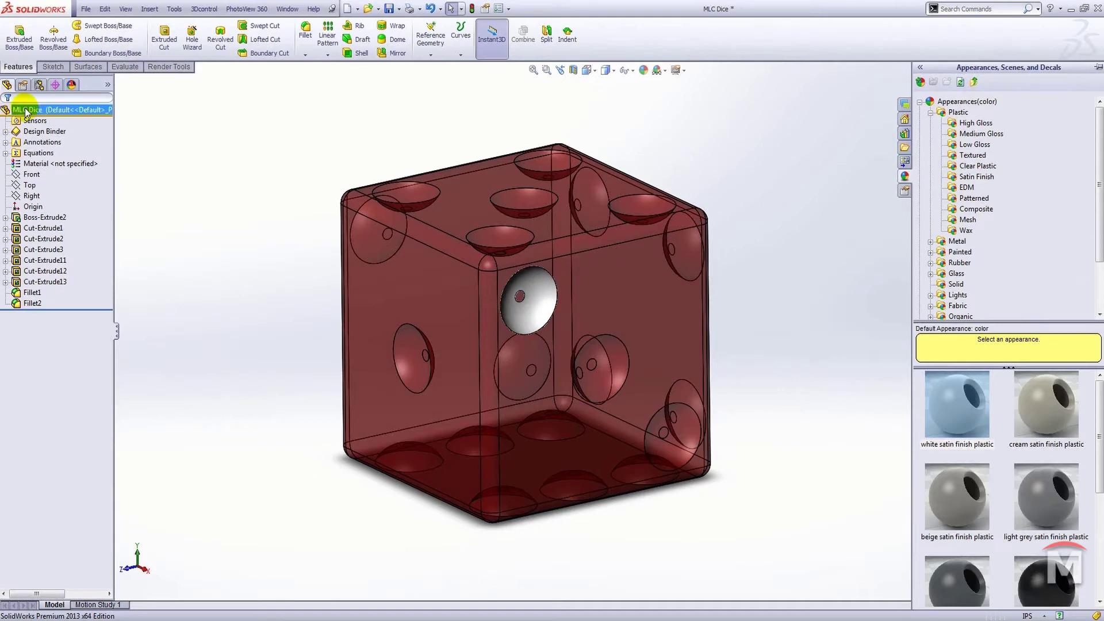
Step: Copy the white satin finish plastic appearance from the part's appearance list
click(71, 85)
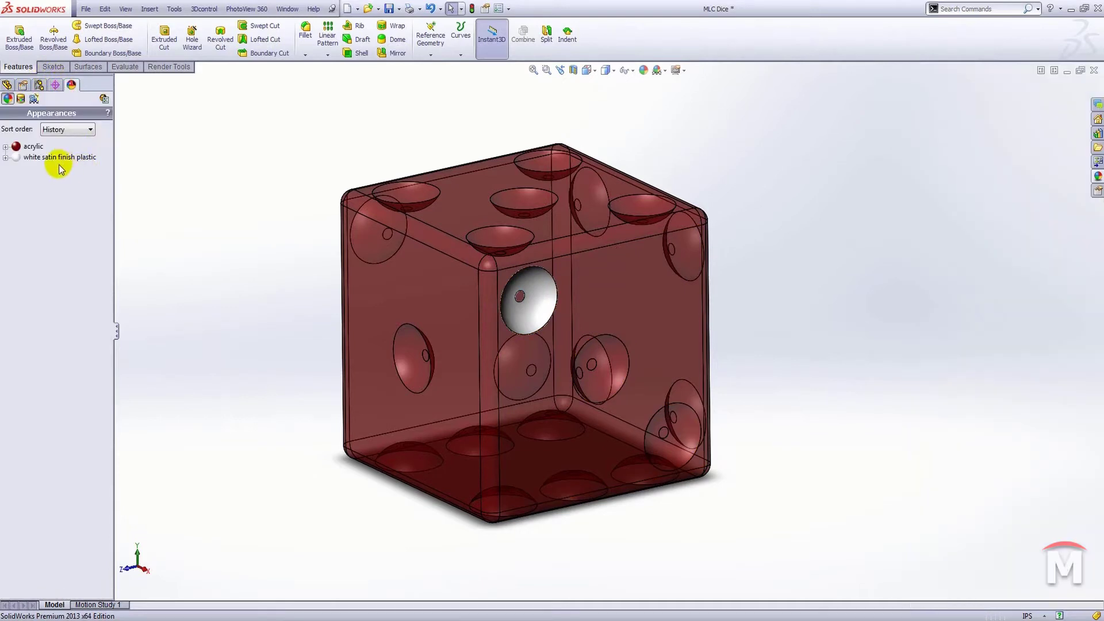
click(18, 161)
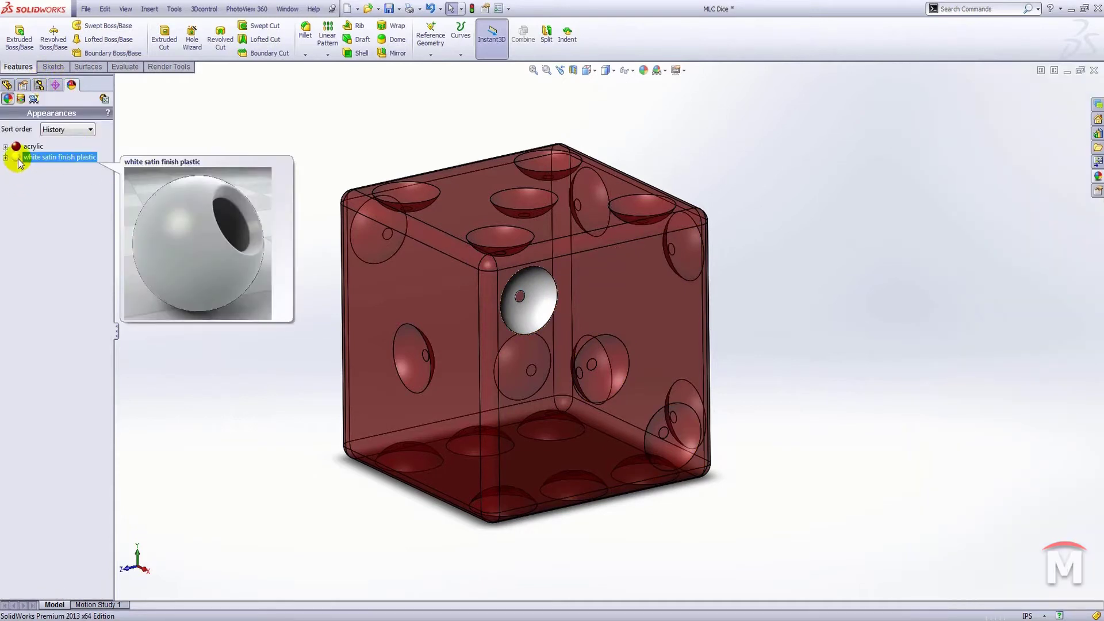
right_click(19, 163)
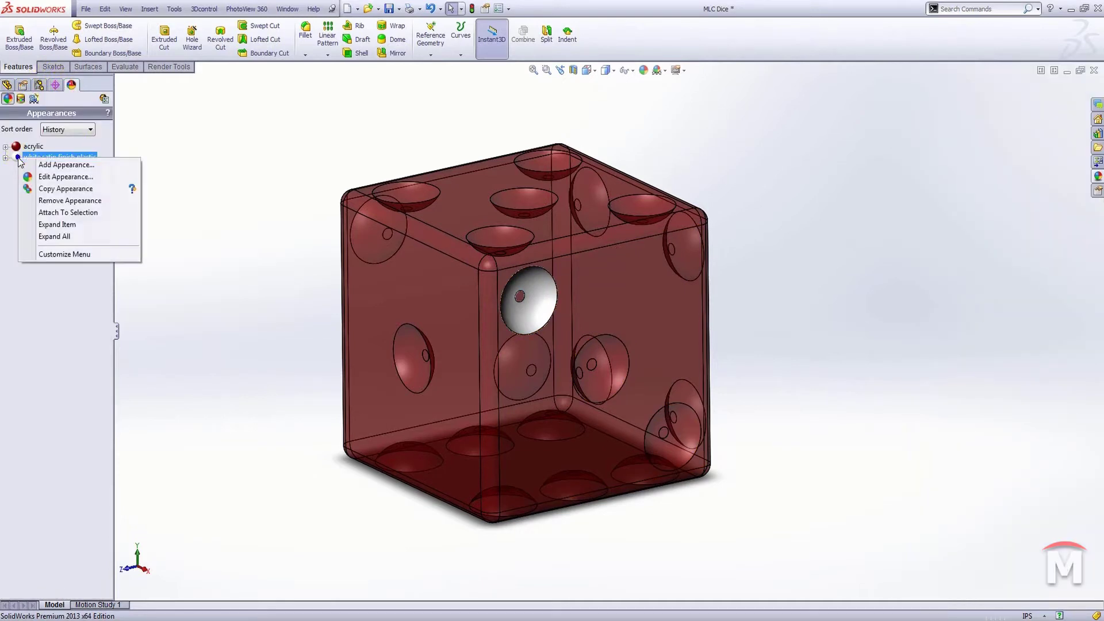
click(65, 190)
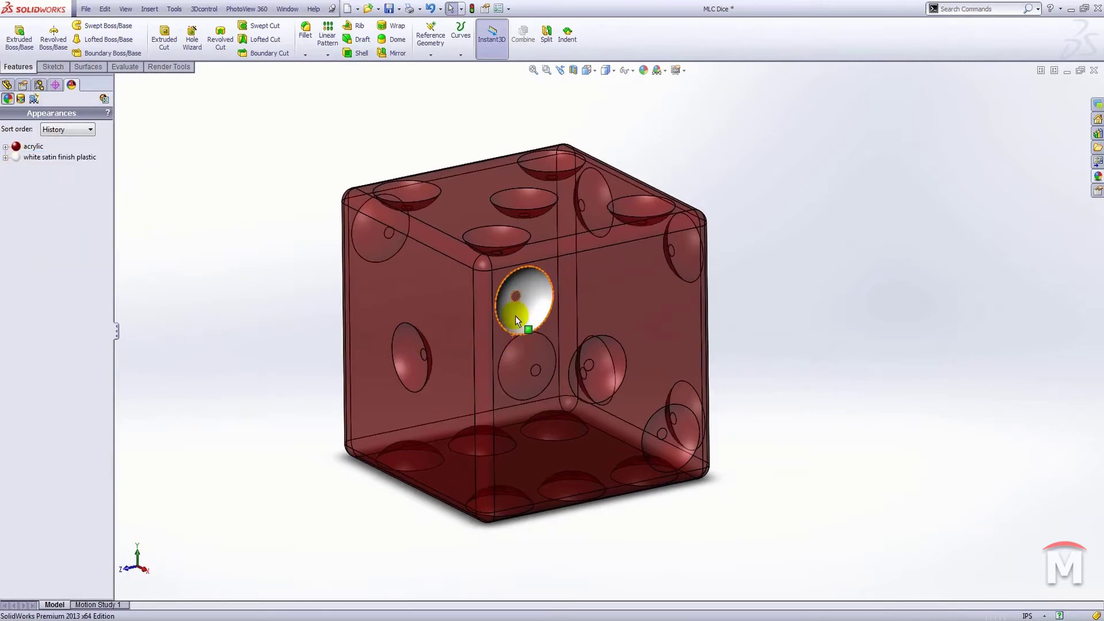
Step: Paste the white satin finish onto the small flat bottom face of the white pip, keeping the appearance target palette pinned beside the model
scroll(518, 315, down, 3)
scroll(535, 305, up, 2)
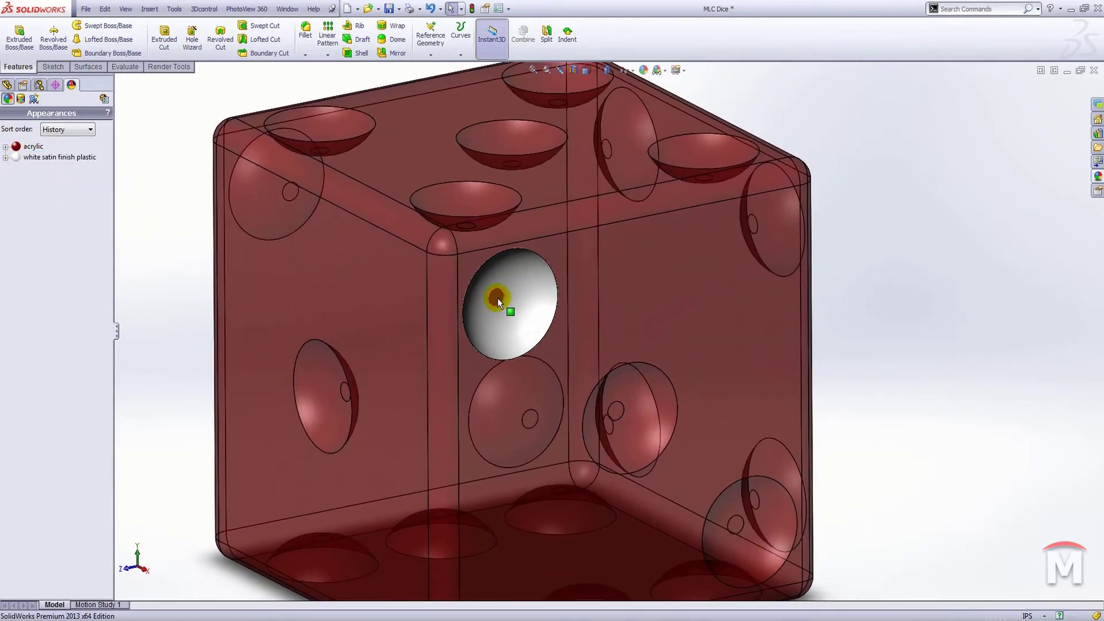
click(498, 298)
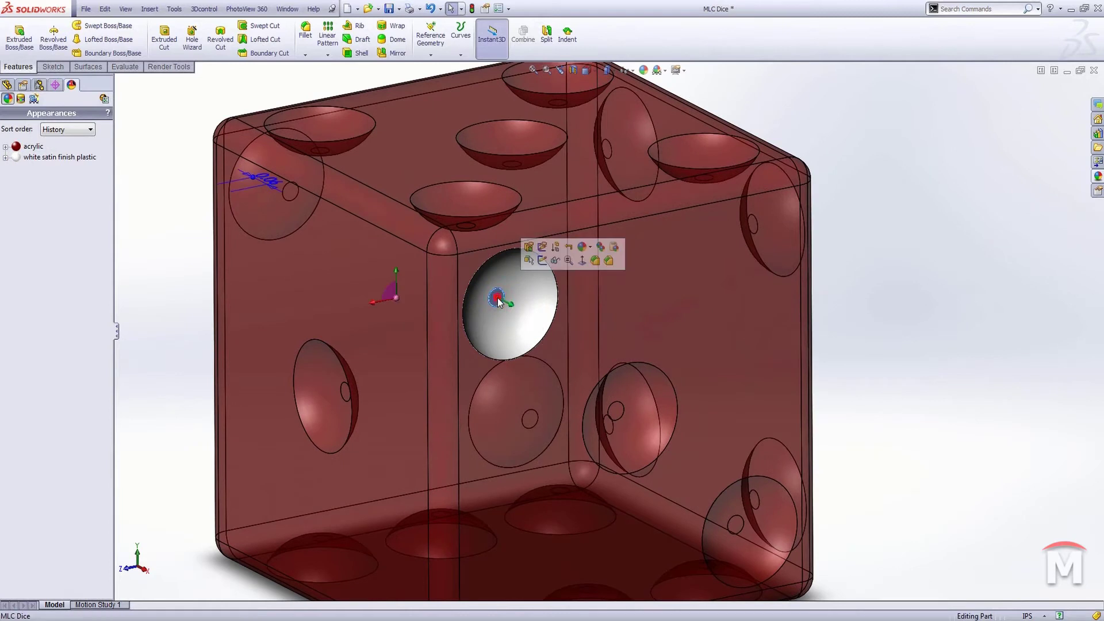
click(614, 249)
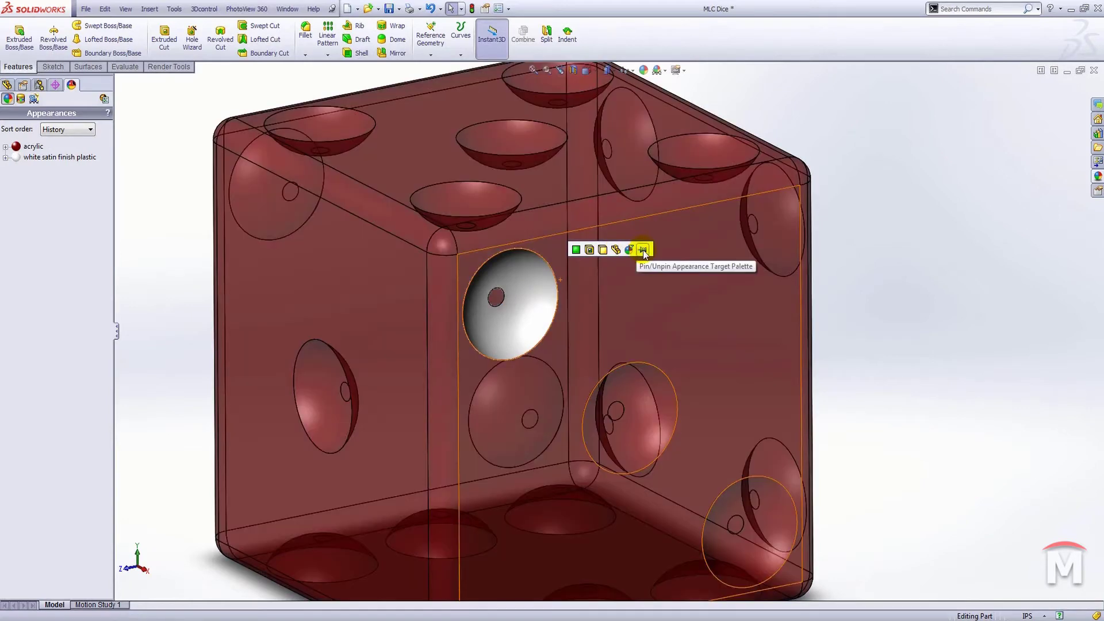
click(643, 250)
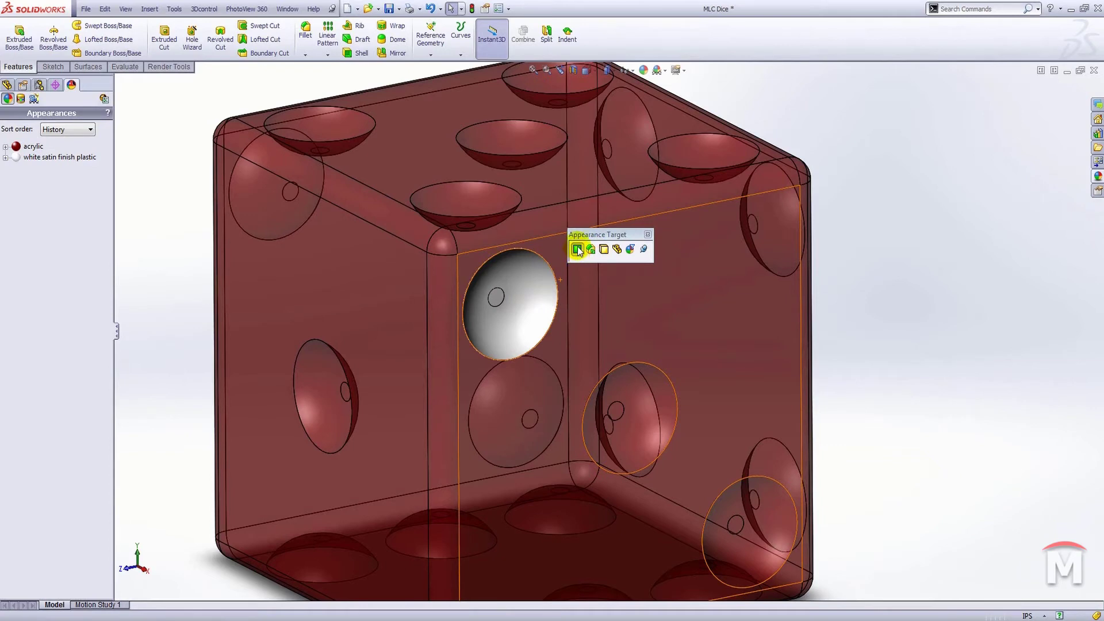
drag(592, 238, 942, 99)
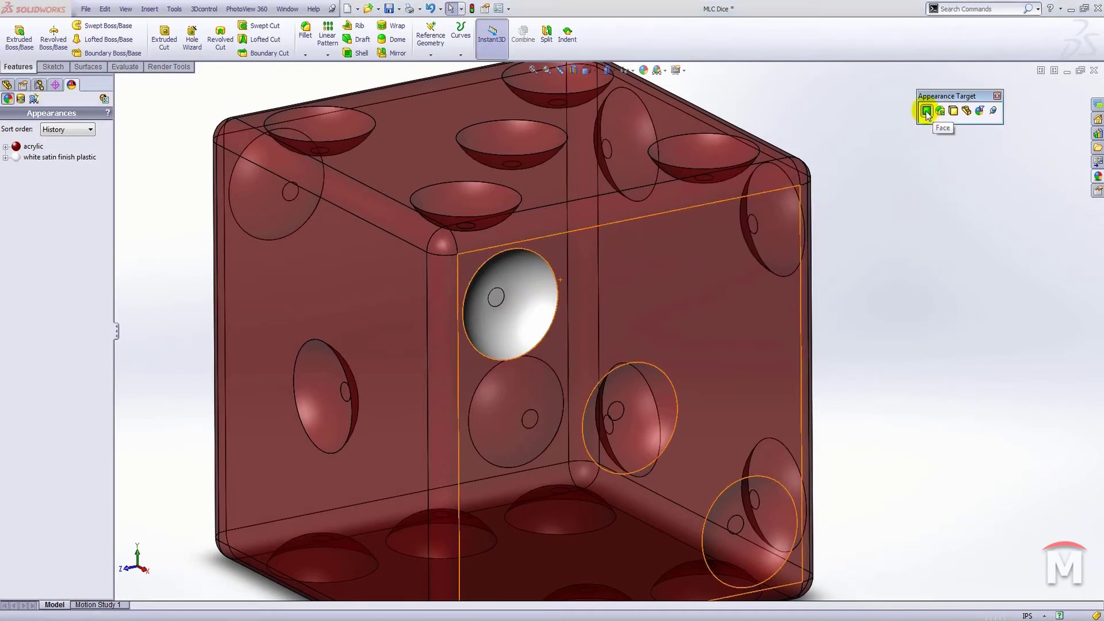
Step: With the appearance target set to Face, paste the white satin finish onto the center pip's filleted face and flat bottom face
click(926, 111)
middle_drag(710, 315, 557, 330)
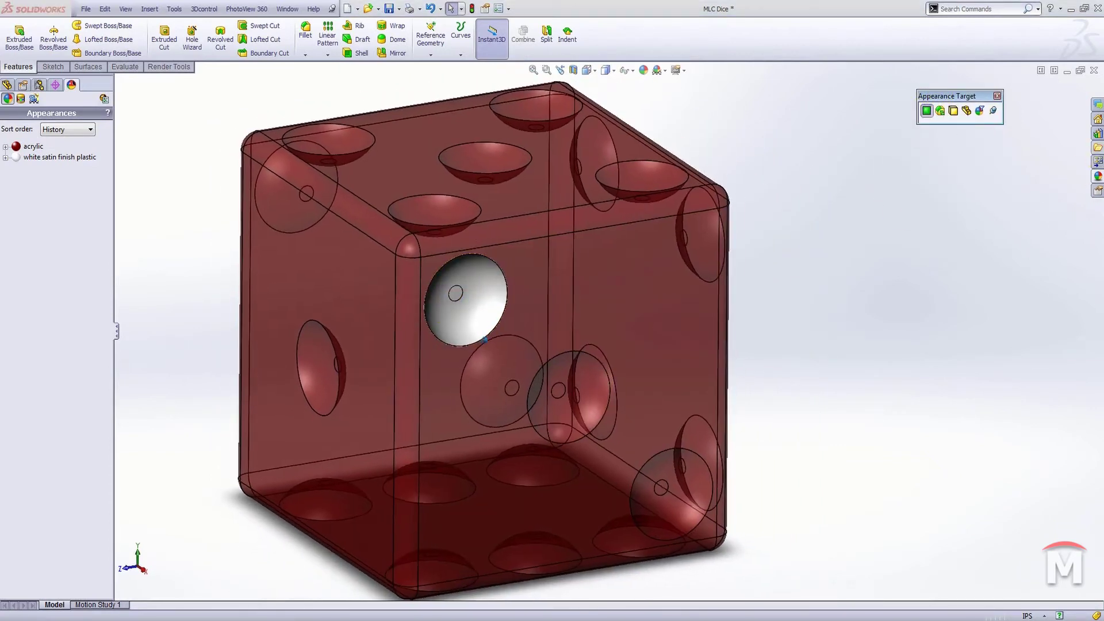
click(562, 366)
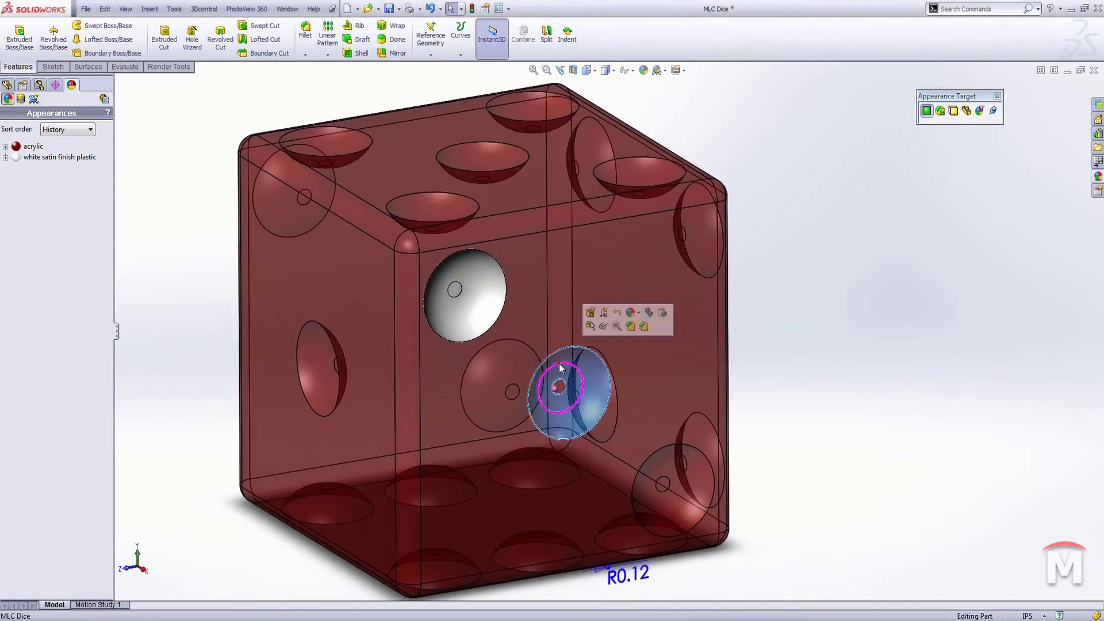
click(662, 313)
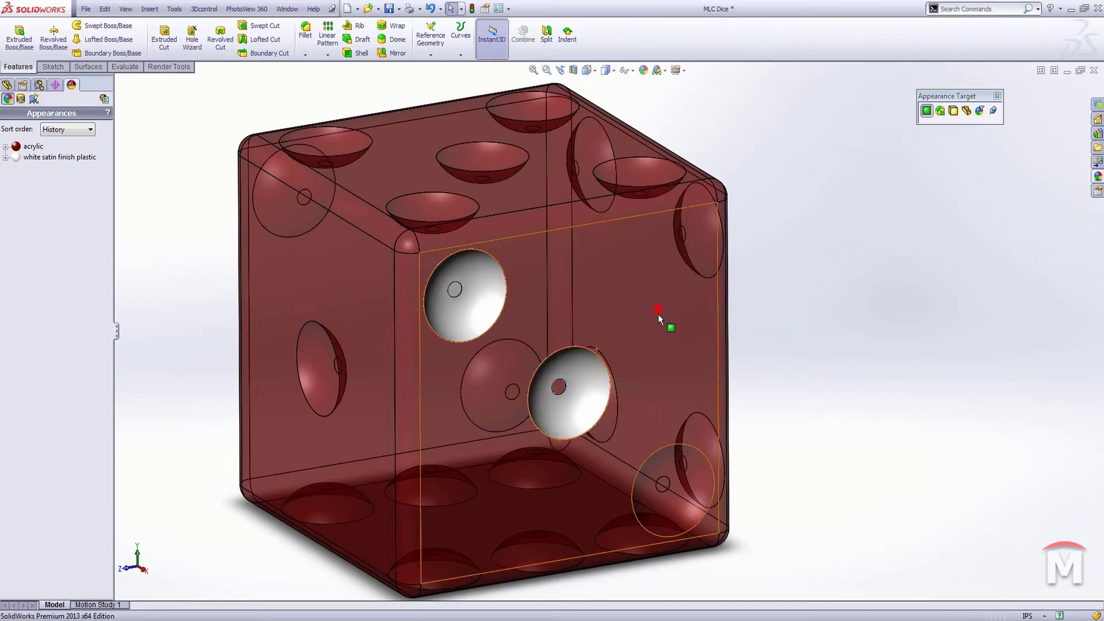
click(560, 387)
click(671, 342)
click(192, 160)
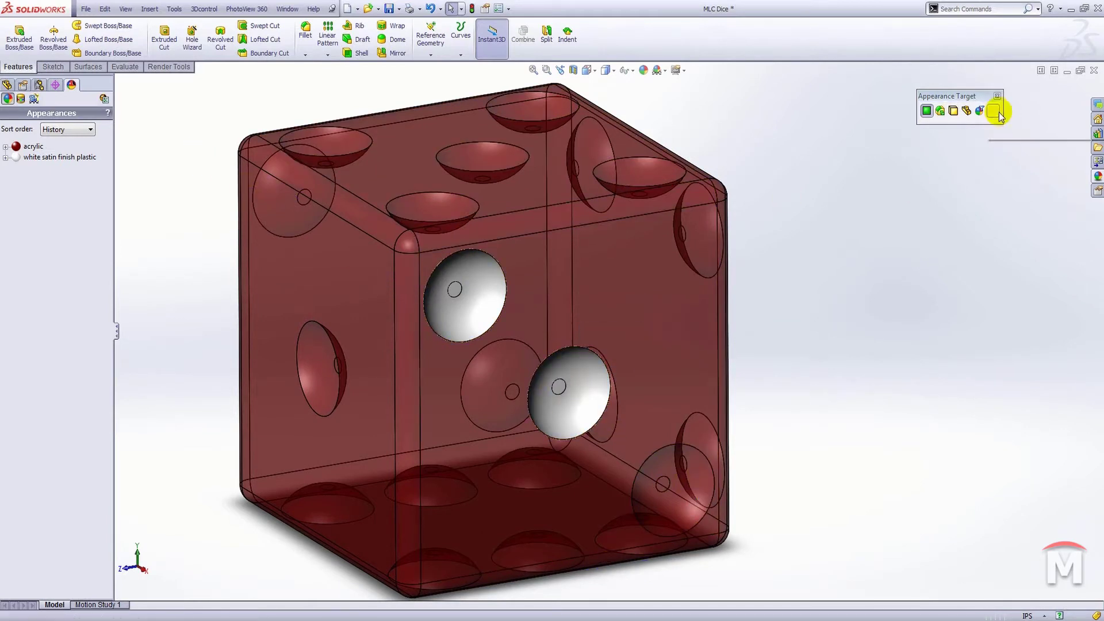
Step: Switch the appearance target to Feature and paste the white satin finish onto the fillet feature shared by all pips
click(946, 113)
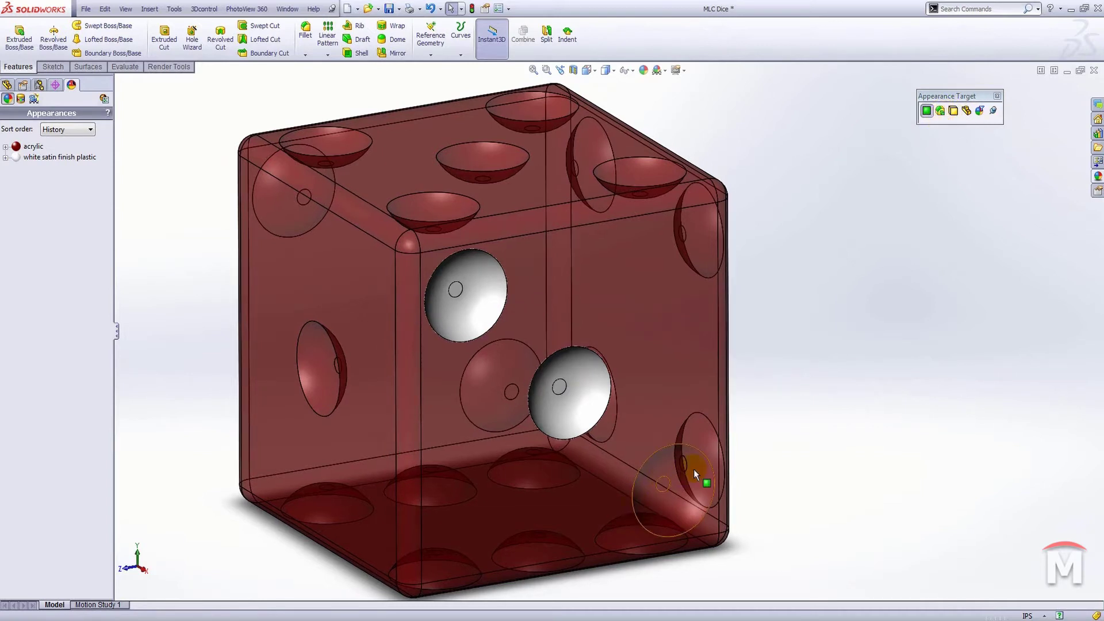
click(940, 110)
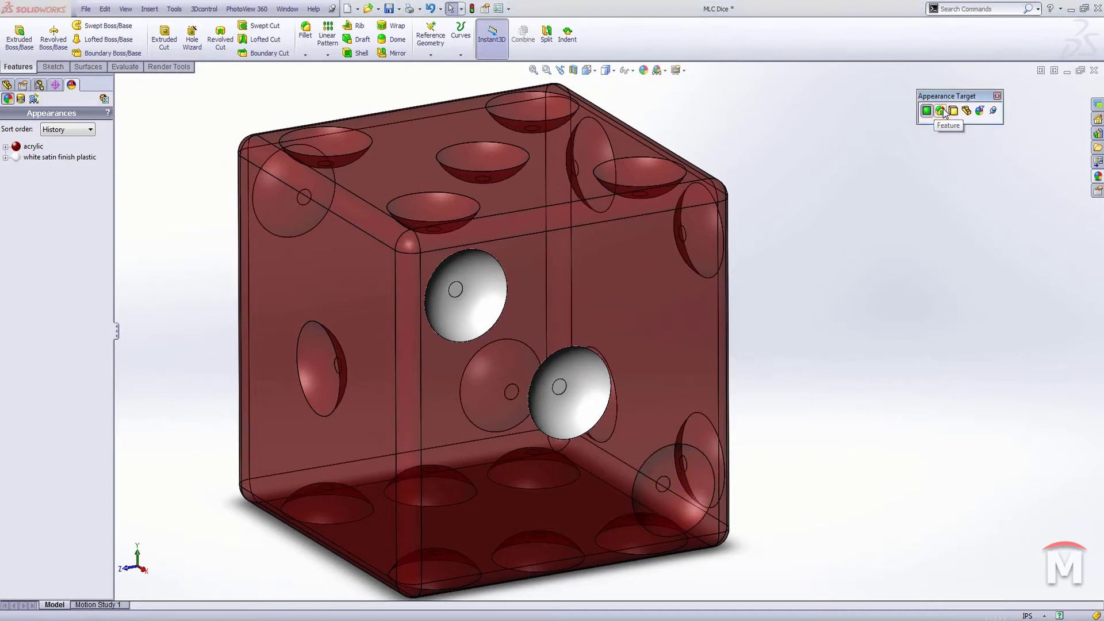
middle_drag(651, 501, 565, 233)
click(565, 233)
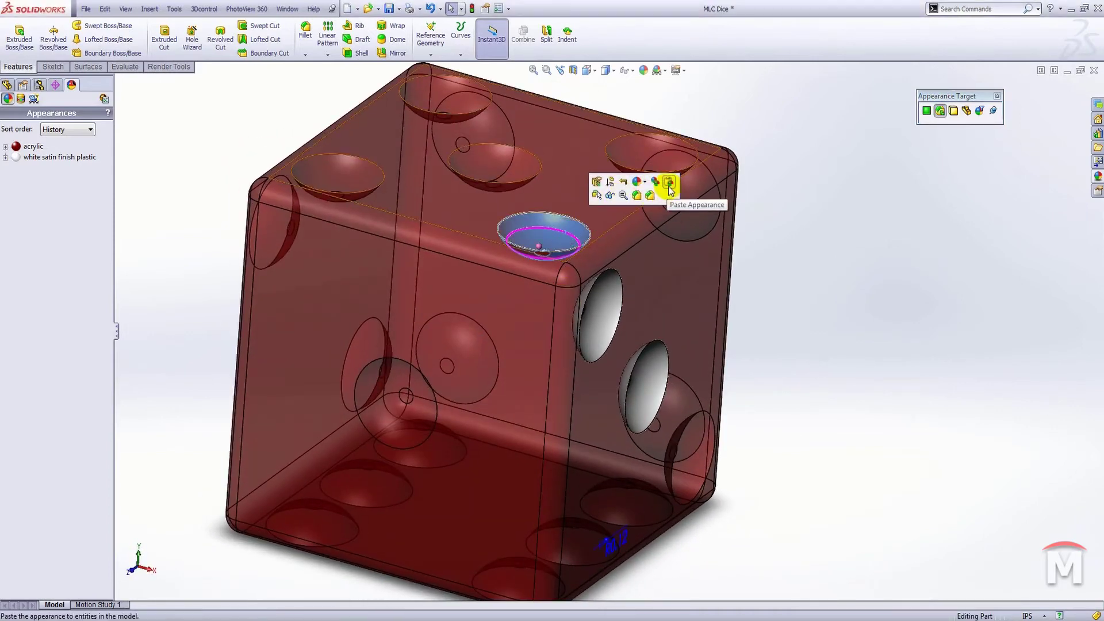
click(669, 186)
scroll(696, 264, down, 4)
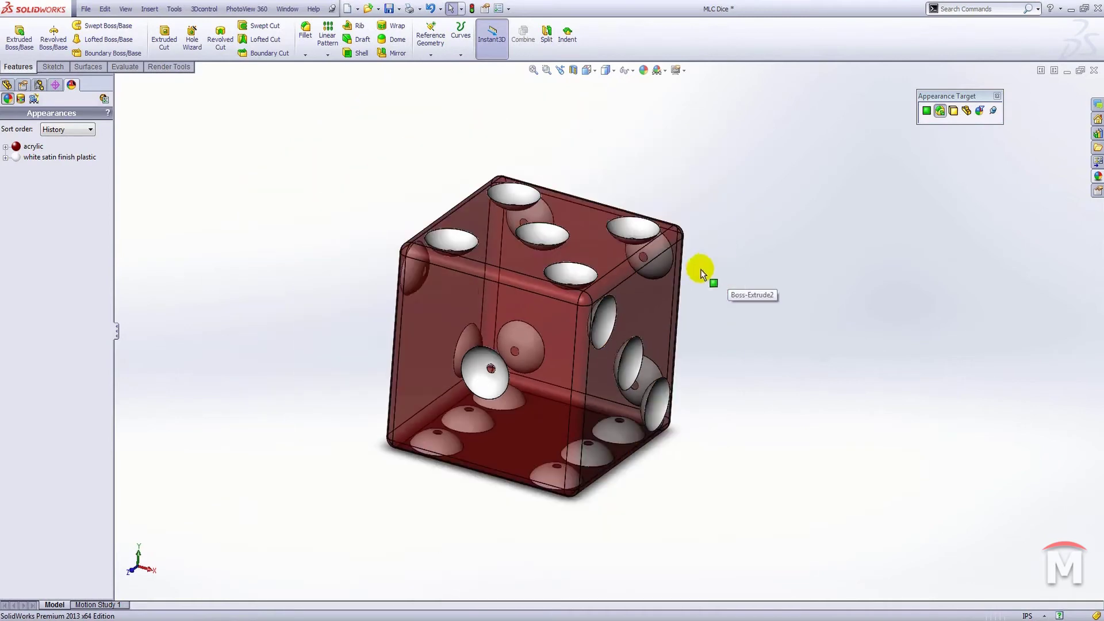
Step: Paste the white satin finish onto the small flat pip bottoms on the dice's three-pip side
middle_drag(703, 271, 641, 441)
scroll(641, 440, up, 4)
click(635, 366)
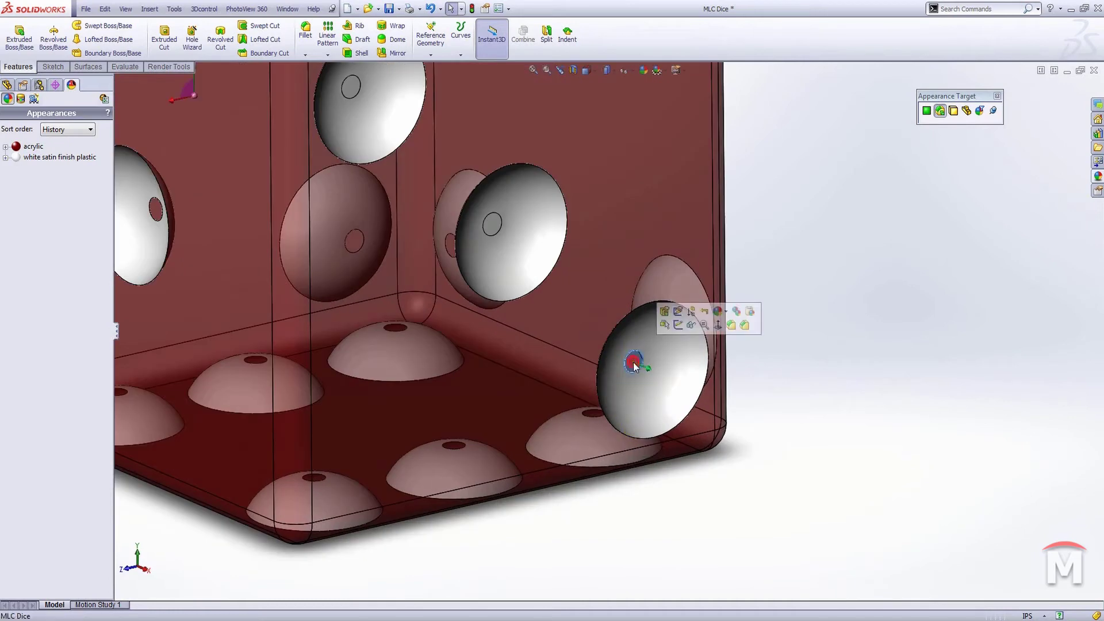
click(747, 311)
scroll(747, 311, down, 5)
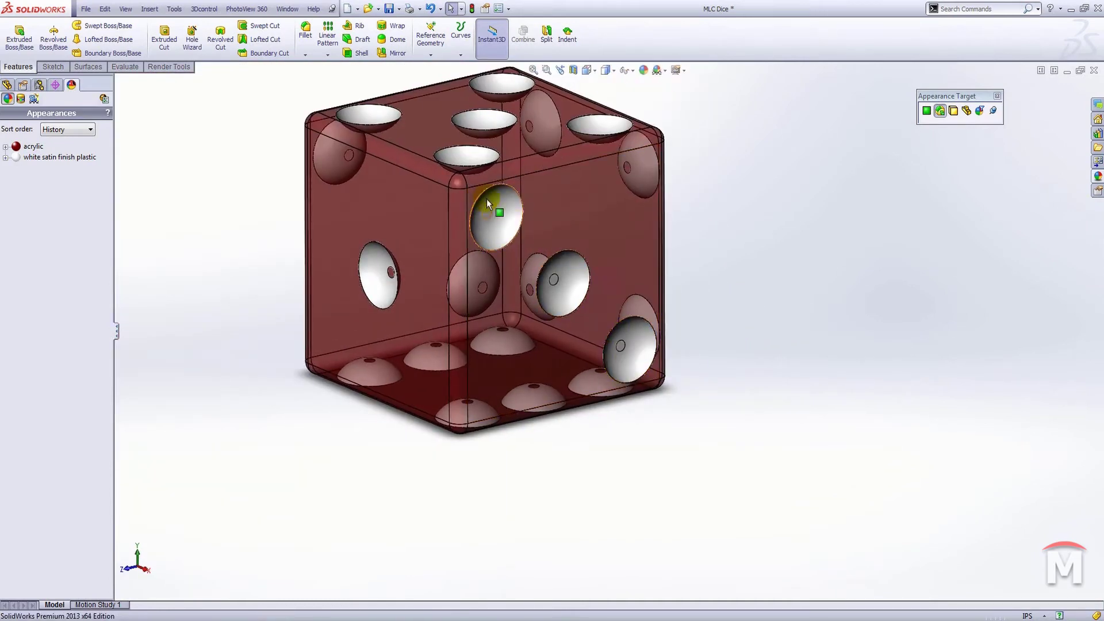
Step: Paste the white satin finish onto the flat pip bottoms of the one-pip and two-pip sides
key(ctrl+1)
scroll(476, 296, up, 4)
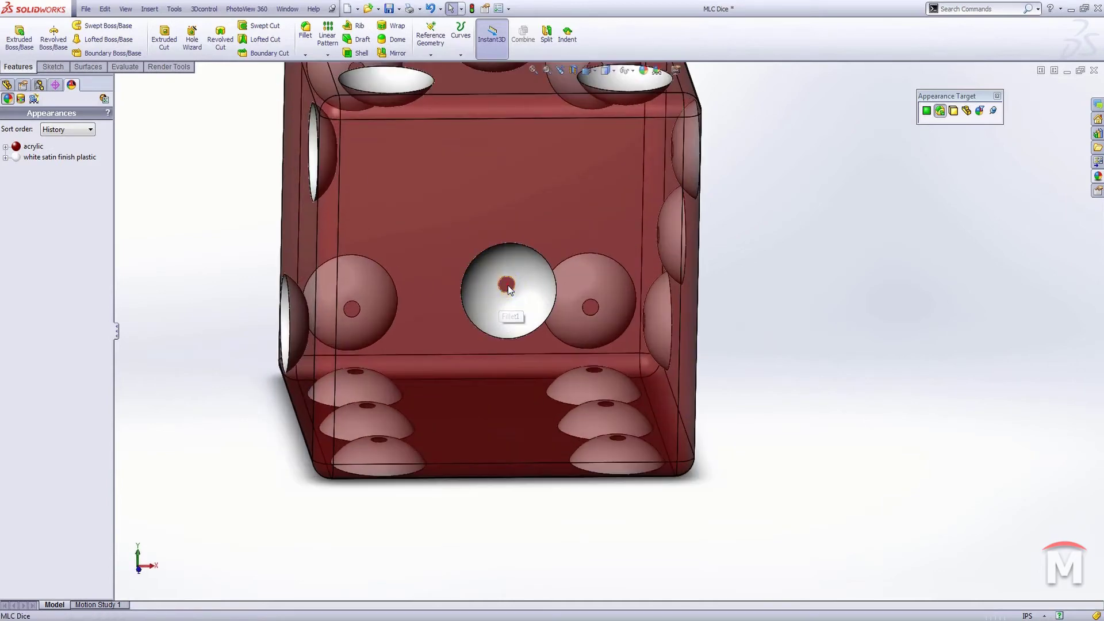
click(509, 285)
click(621, 237)
key(ctrl+7)
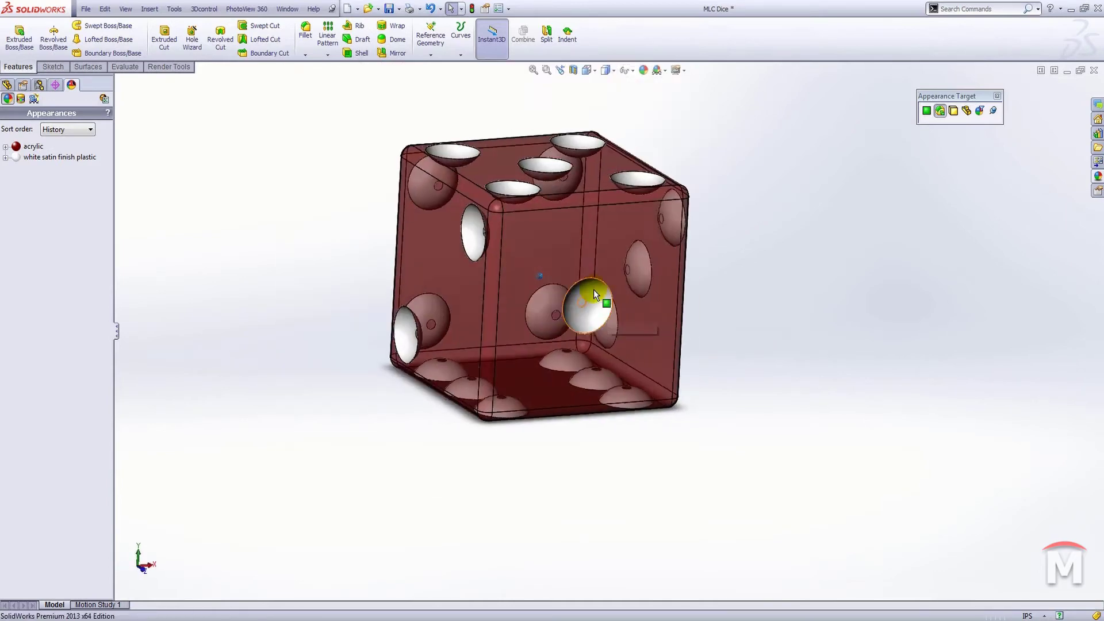
scroll(593, 295, up, 4)
click(546, 242)
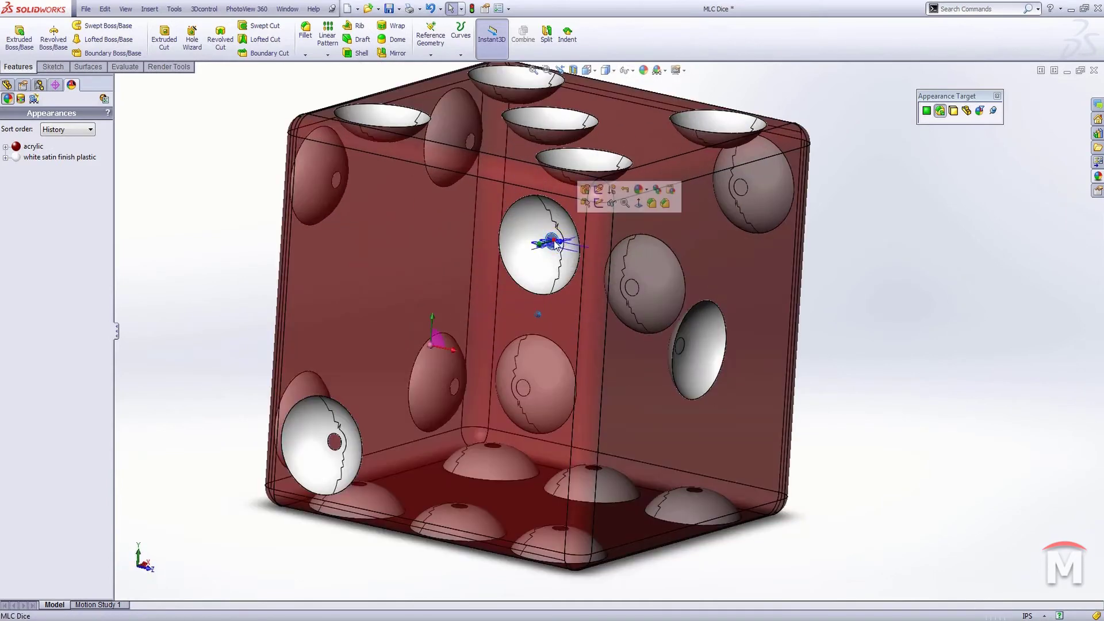
click(672, 192)
Step: Paste the white satin finish onto the flat pip bottoms of the five-pip and four-pip sides
middle_drag(672, 194, 639, 288)
click(633, 306)
click(745, 255)
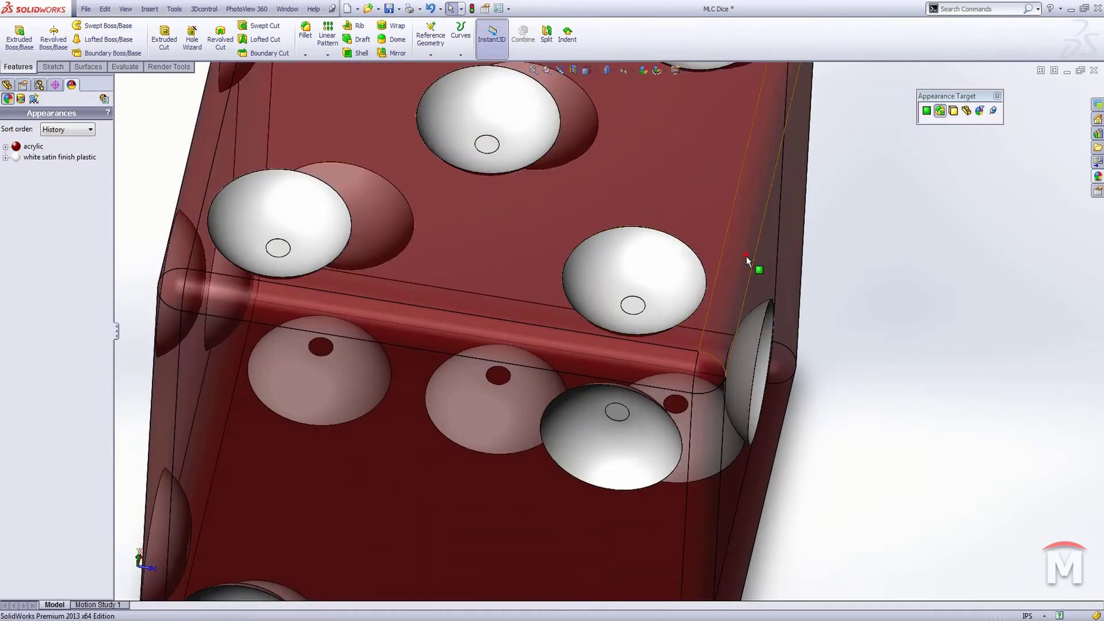
scroll(617, 367, down, 5)
middle_drag(617, 367, 566, 337)
scroll(535, 287, up, 5)
click(535, 284)
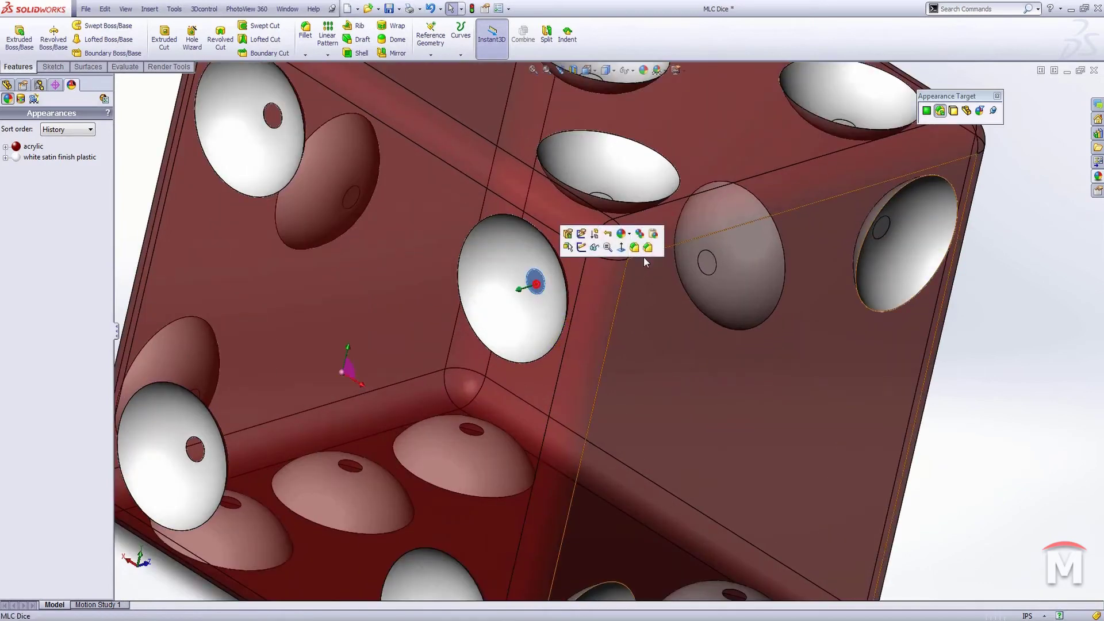
click(642, 244)
Step: Paste the white satin finish onto the flat pip bottoms of the dice's six-pip side
scroll(643, 370, down, 5)
middle_drag(643, 371, 564, 374)
scroll(535, 262, up, 5)
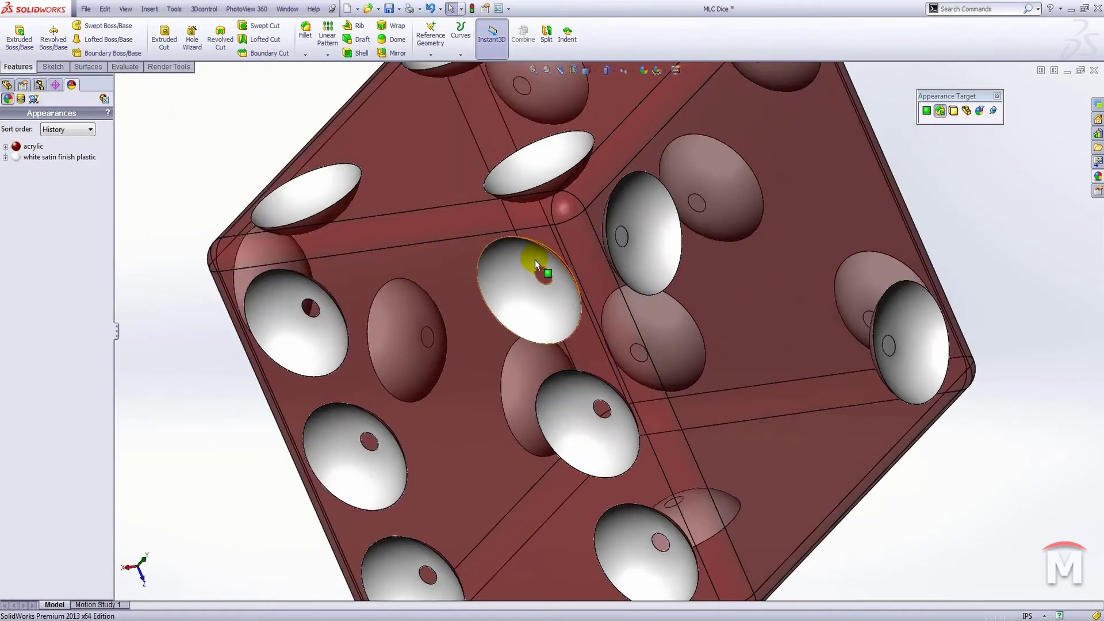
click(542, 274)
click(641, 240)
scroll(631, 337, down, 5)
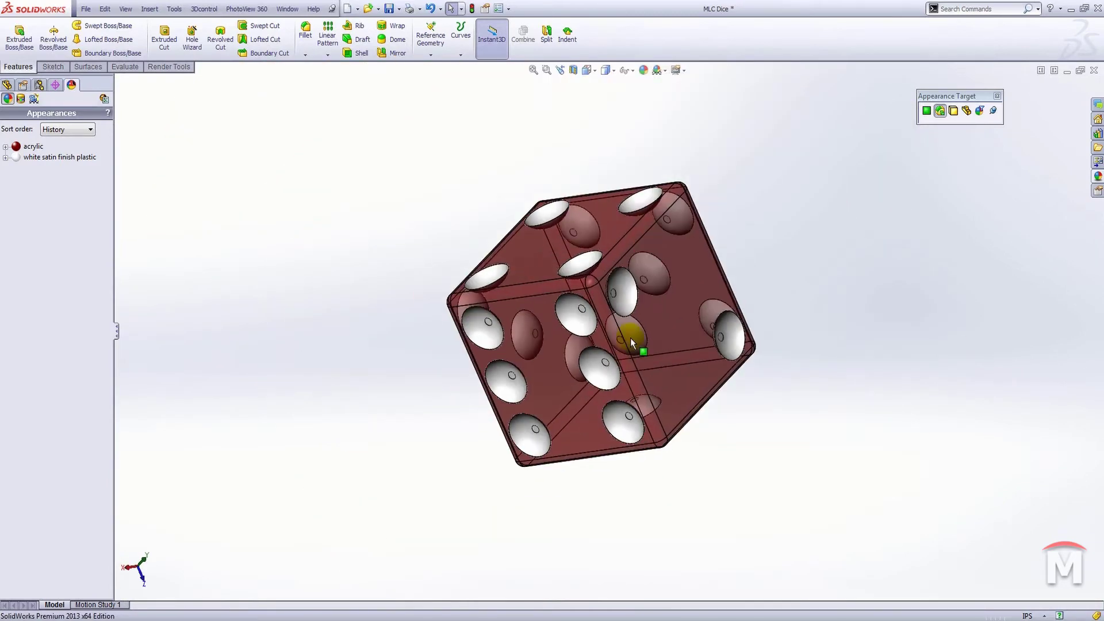
Step: Close the appearance target palette and return to the part's feature tree
middle_drag(630, 337, 994, 97)
click(996, 96)
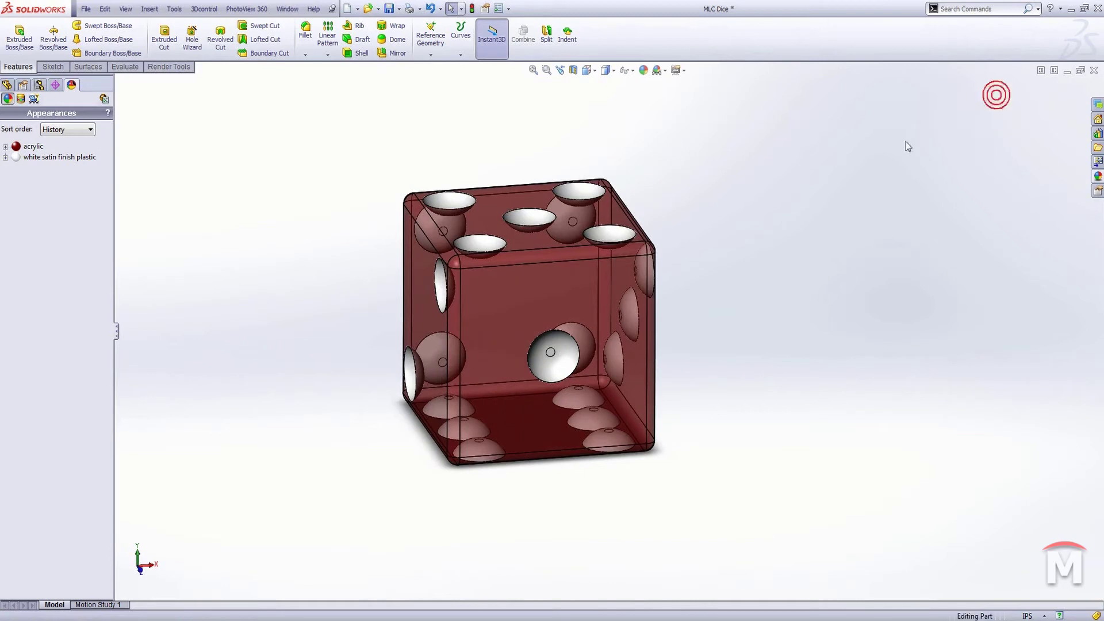
click(8, 85)
Step: Turn on Perspective for the dice view and apply the Backdrop - Grey with Overhead Light scene
middle_drag(661, 345, 641, 301)
scroll(697, 253, up, 3)
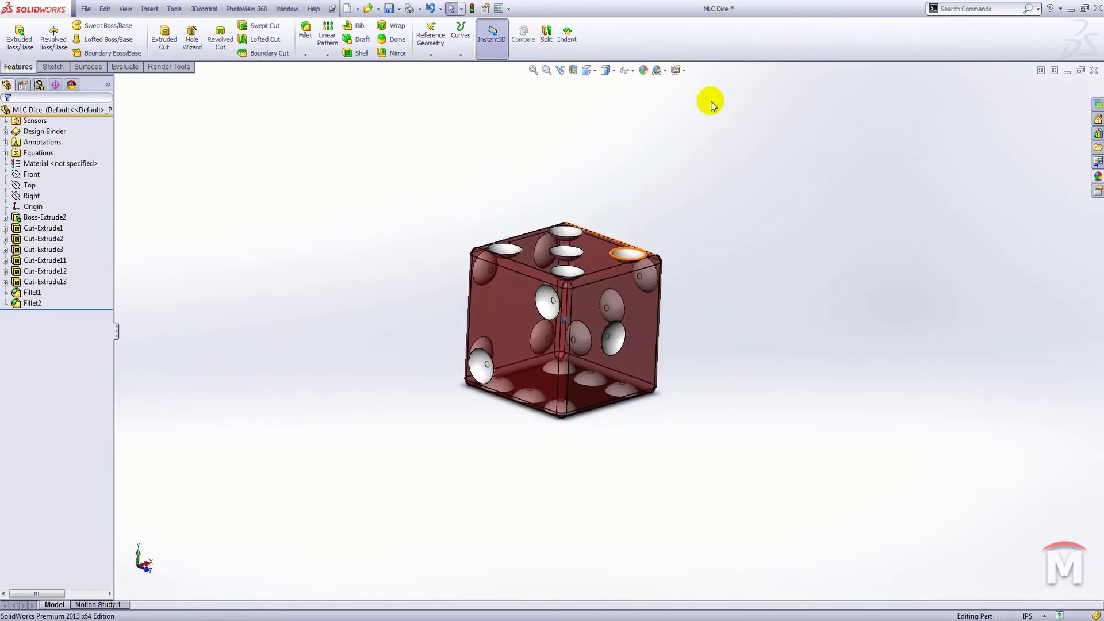
click(681, 69)
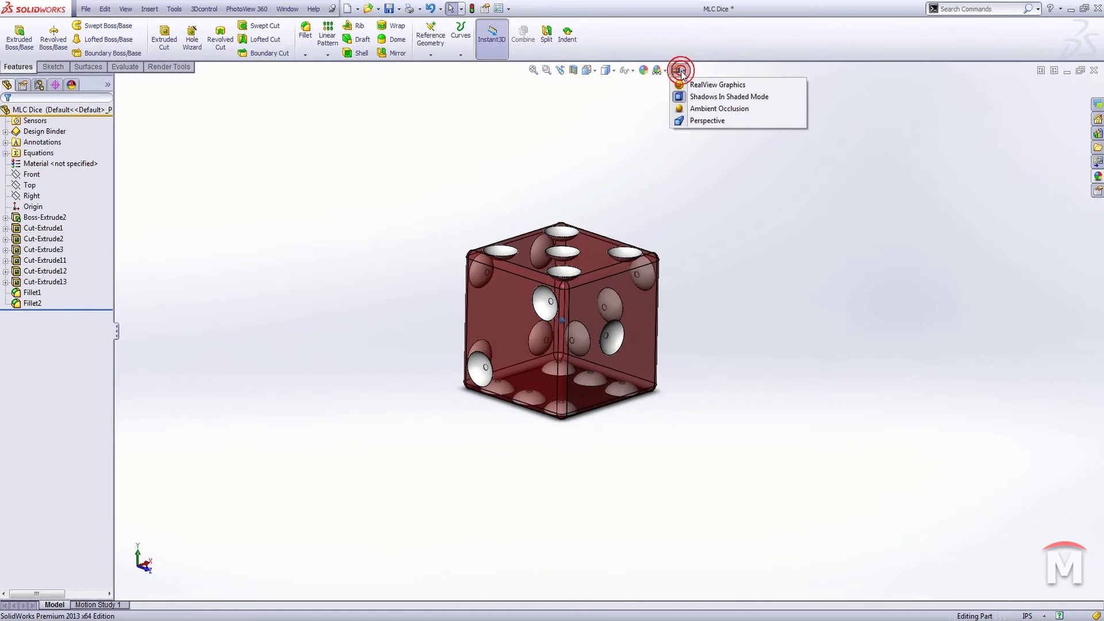
click(699, 120)
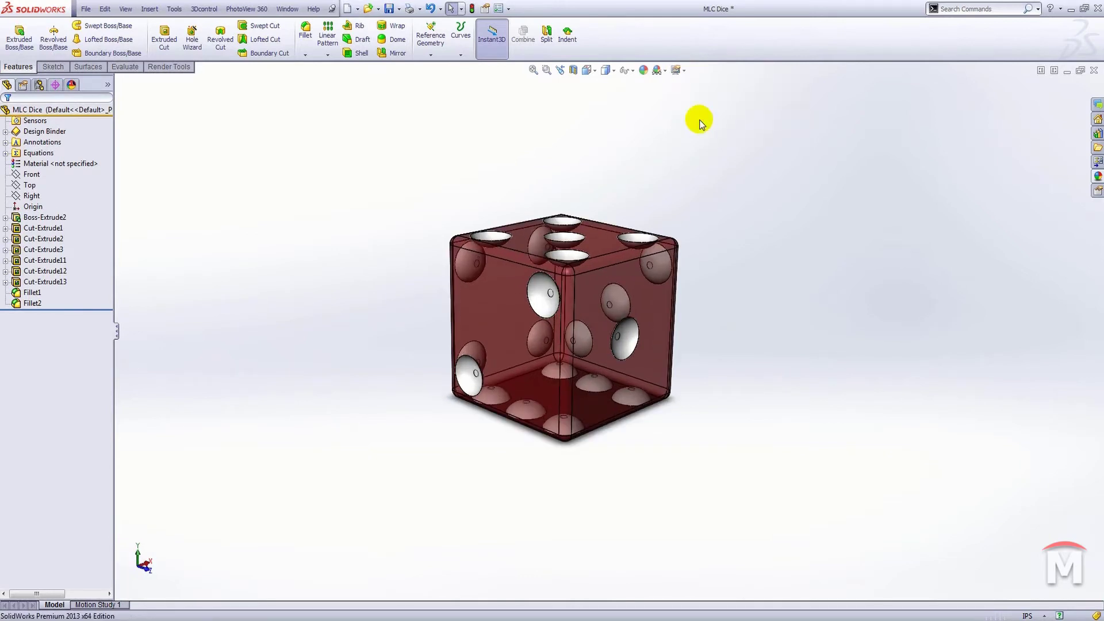
click(665, 71)
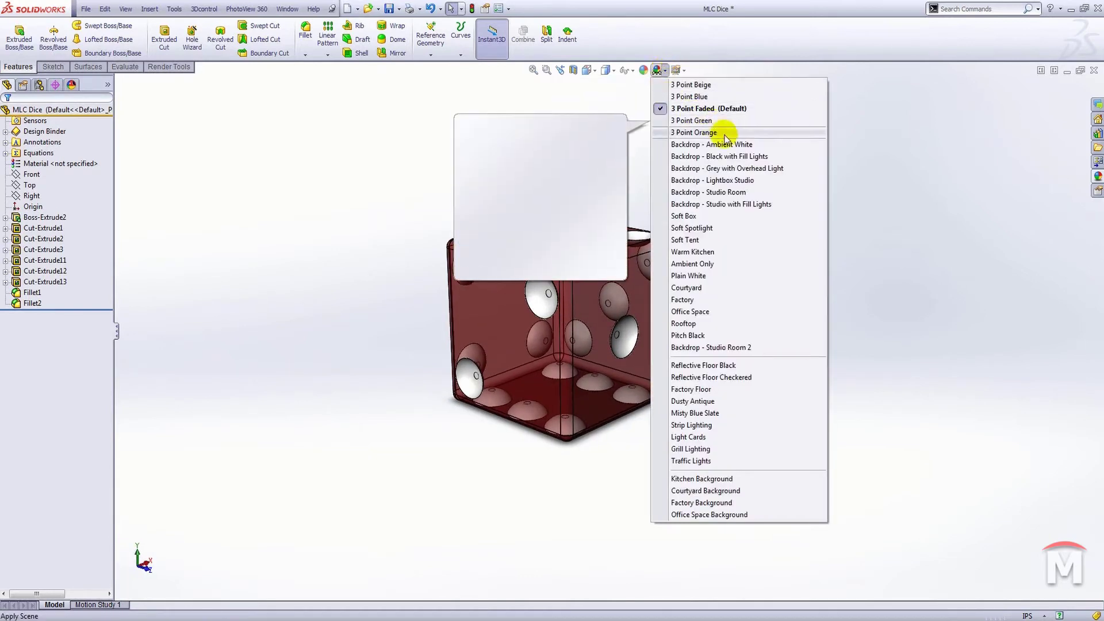
click(736, 169)
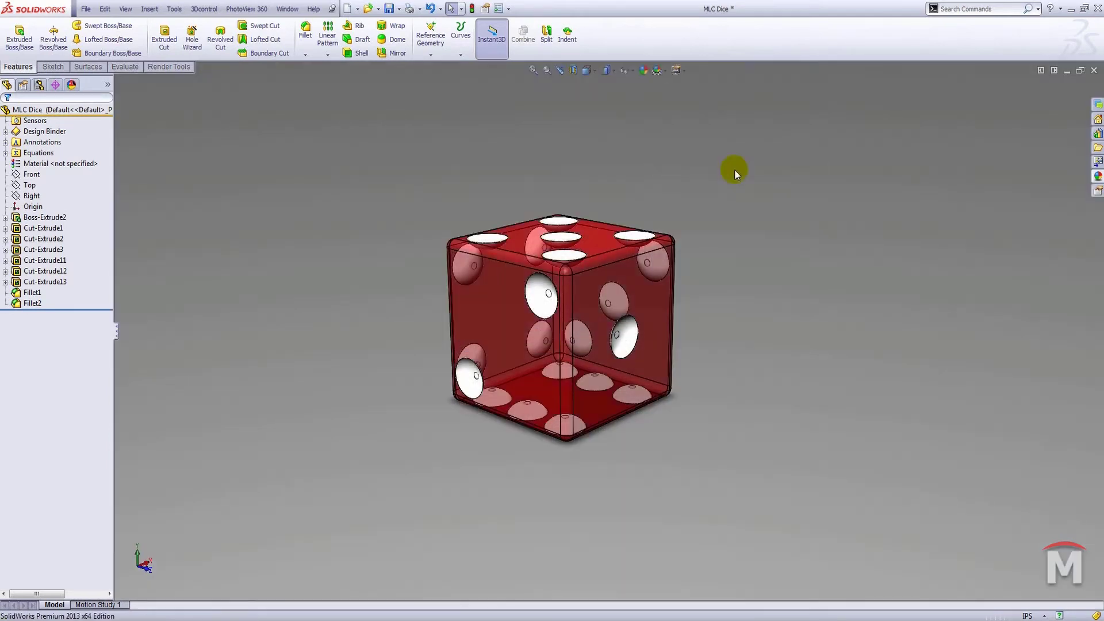
Step: Open a PhotoView 360 preview window of the dice and move it clear of the model
click(256, 9)
click(262, 99)
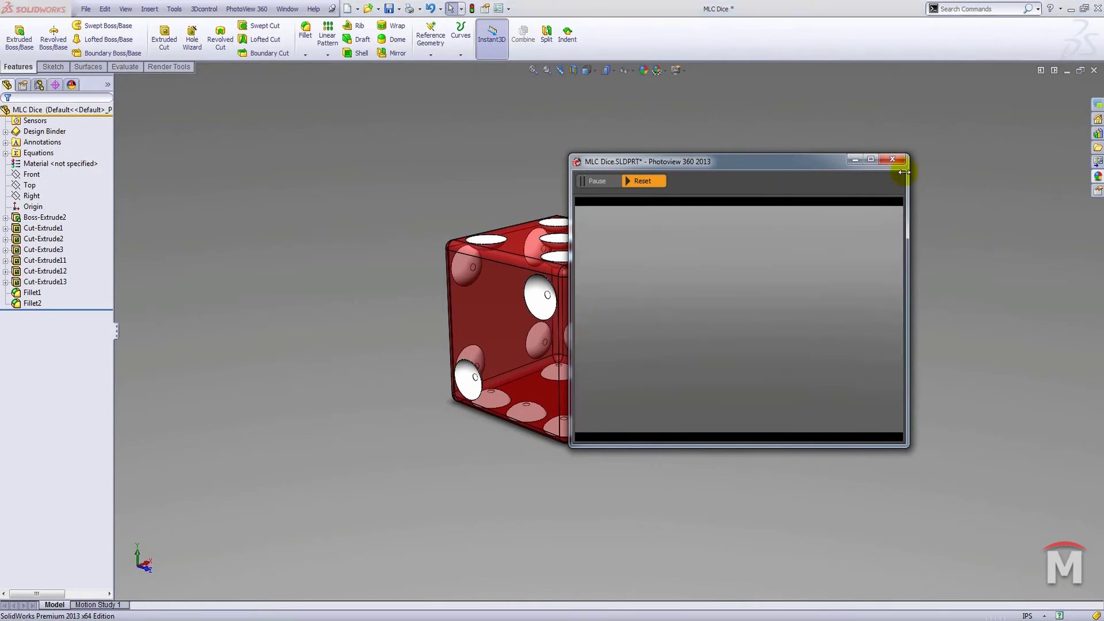
drag(820, 165, 293, 94)
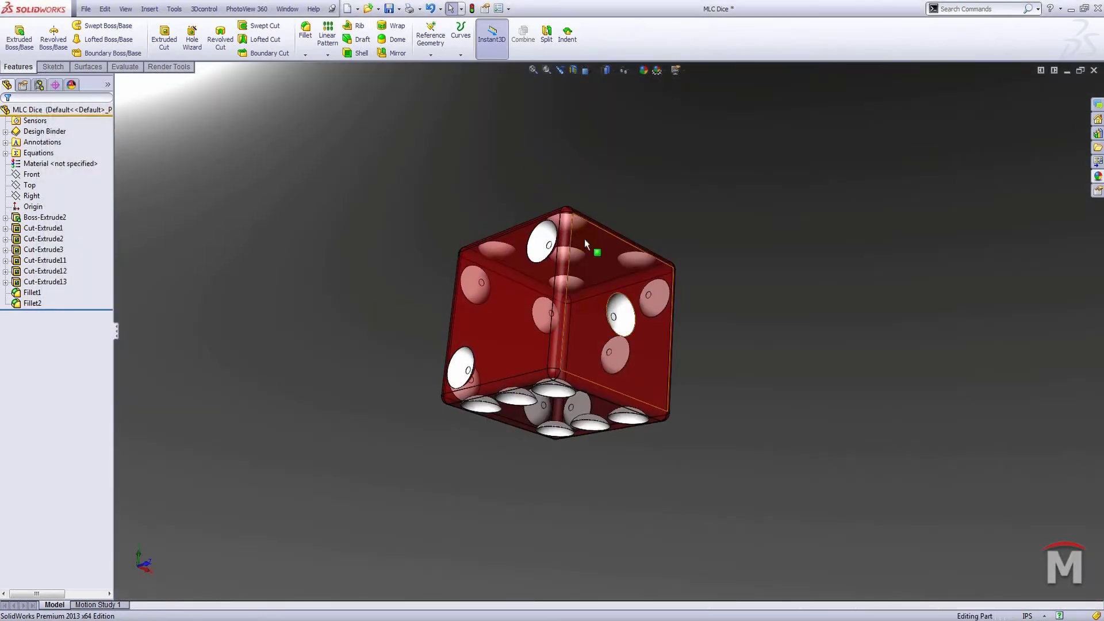
Step: Reorient the dice to an angled view and examine its rendered look in the PhotoView 360 preview window beside the model
middle_drag(584, 239, 582, 370)
key(ctrl+1)
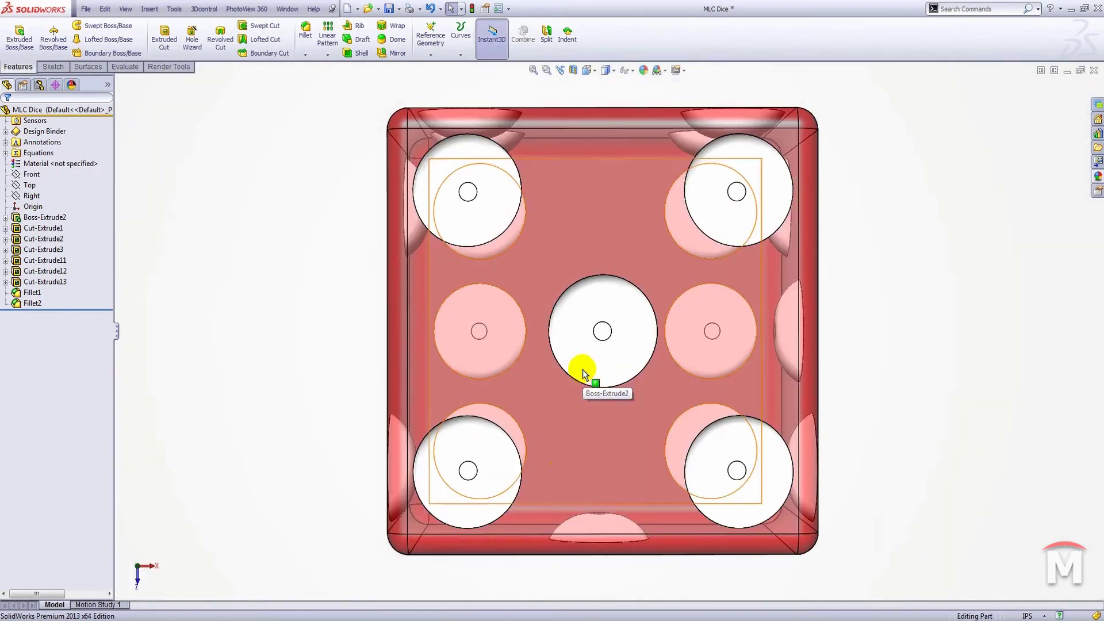
scroll(593, 364, up, 8)
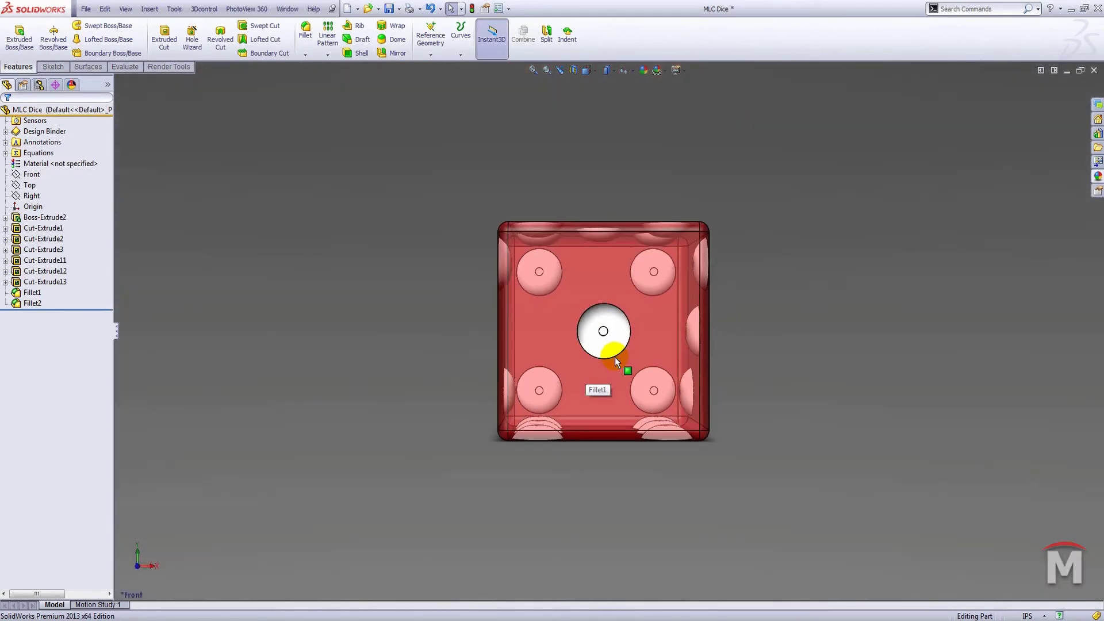
middle_drag(621, 360, 611, 415)
click(250, 9)
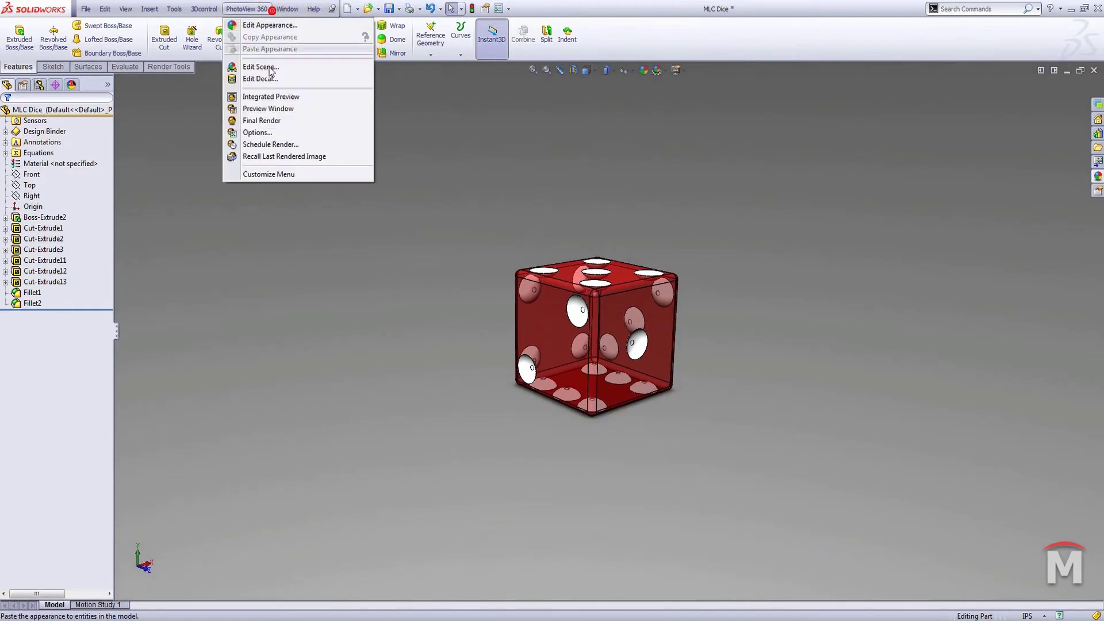
click(267, 109)
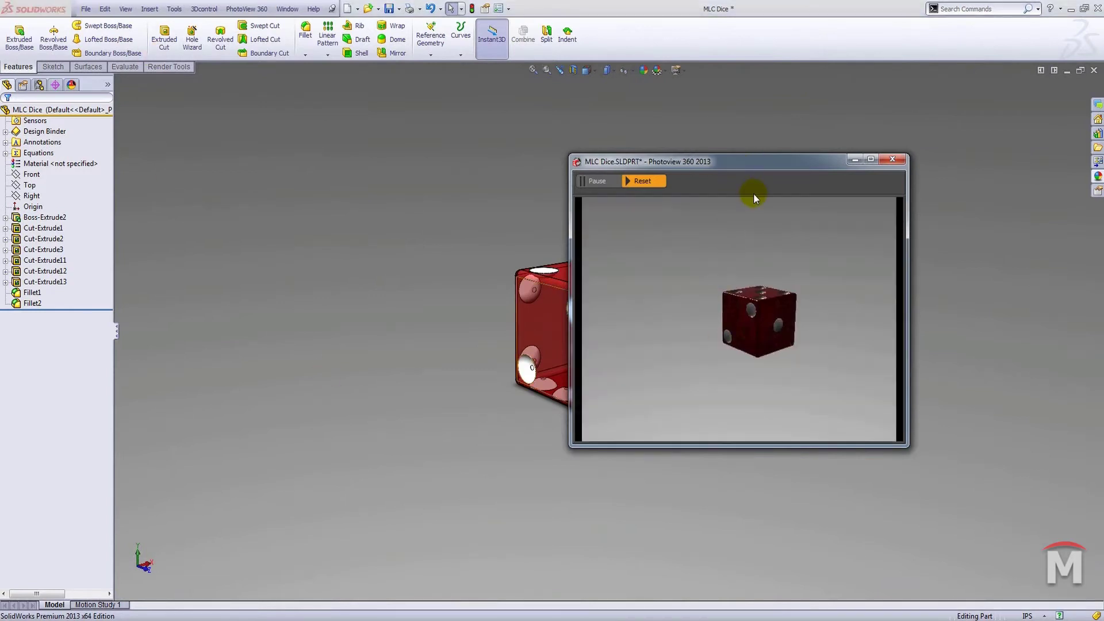
drag(765, 163, 313, 132)
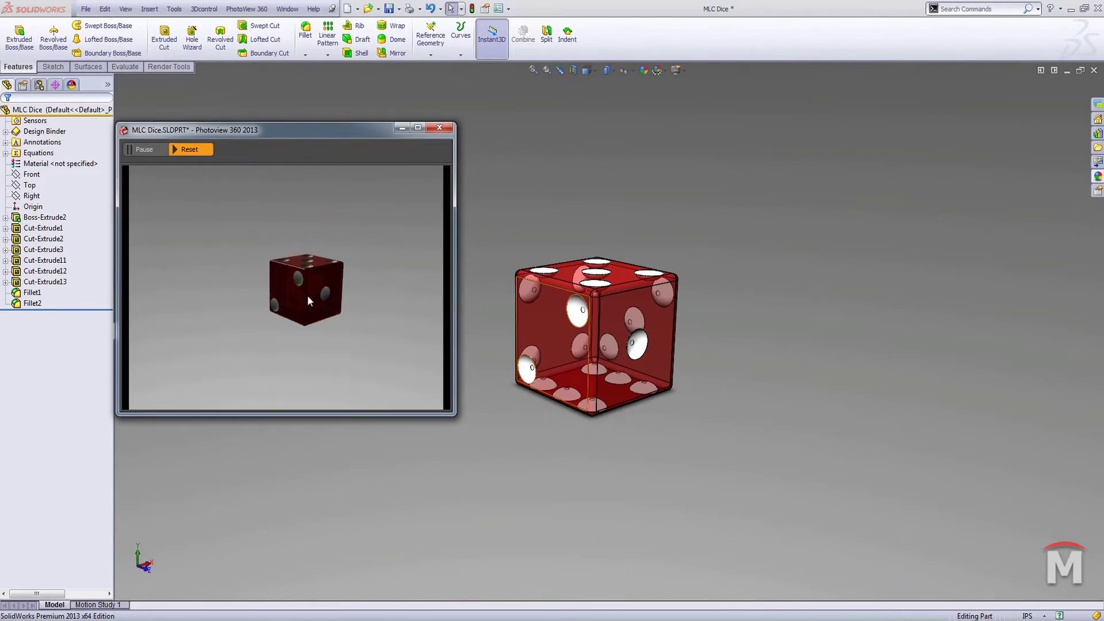
click(523, 292)
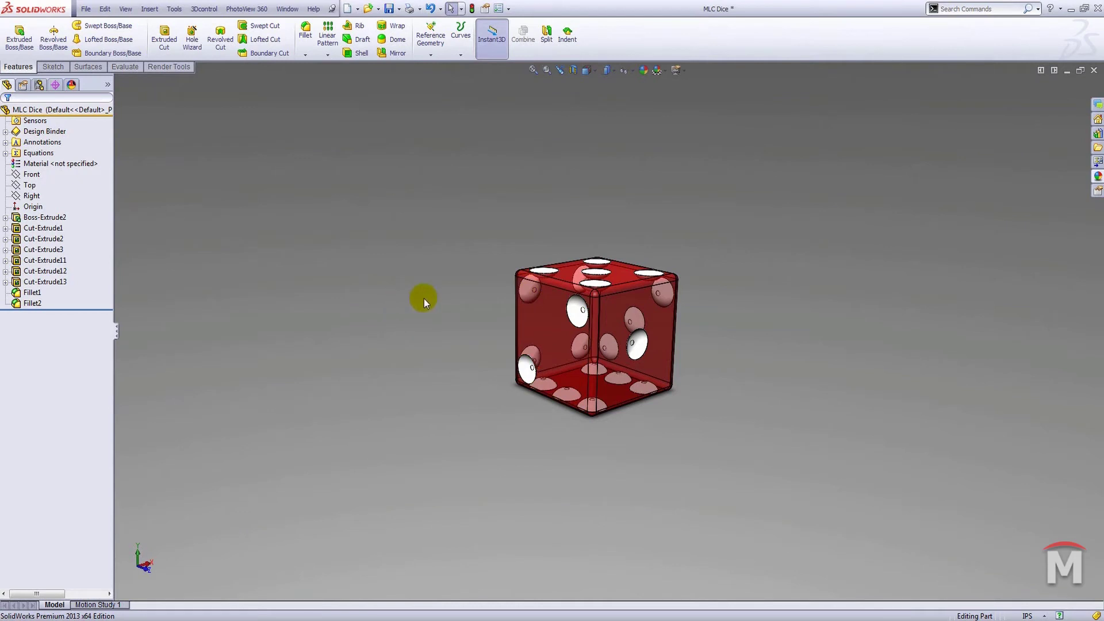
Step: Frame the dice for rendering by tilting the view to show more of its five-pip top face
middle_drag(425, 296, 477, 303)
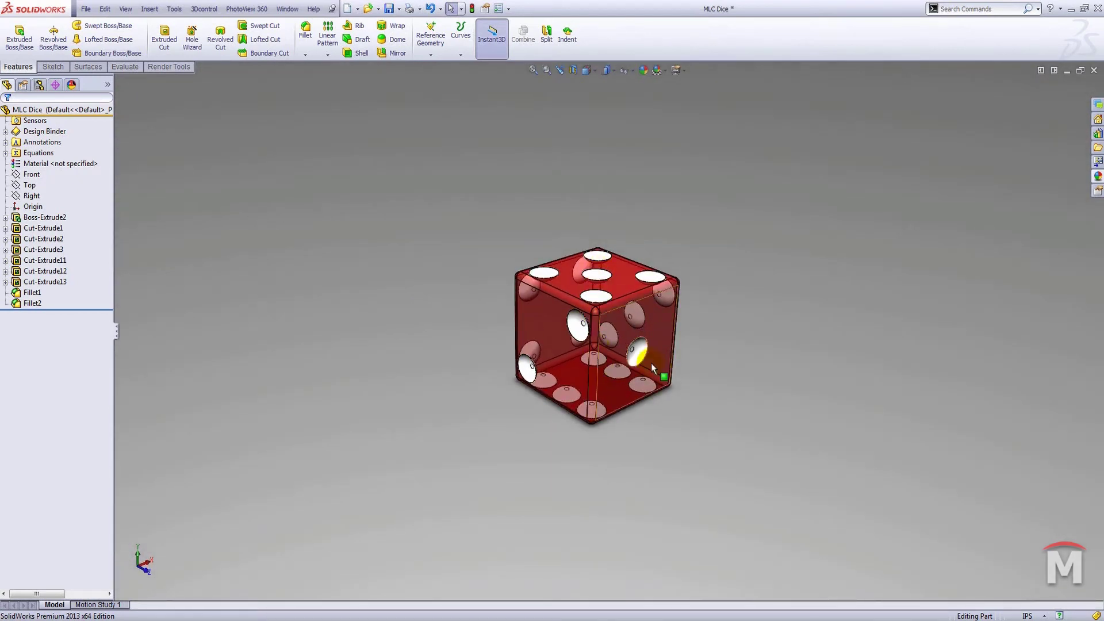
click(677, 70)
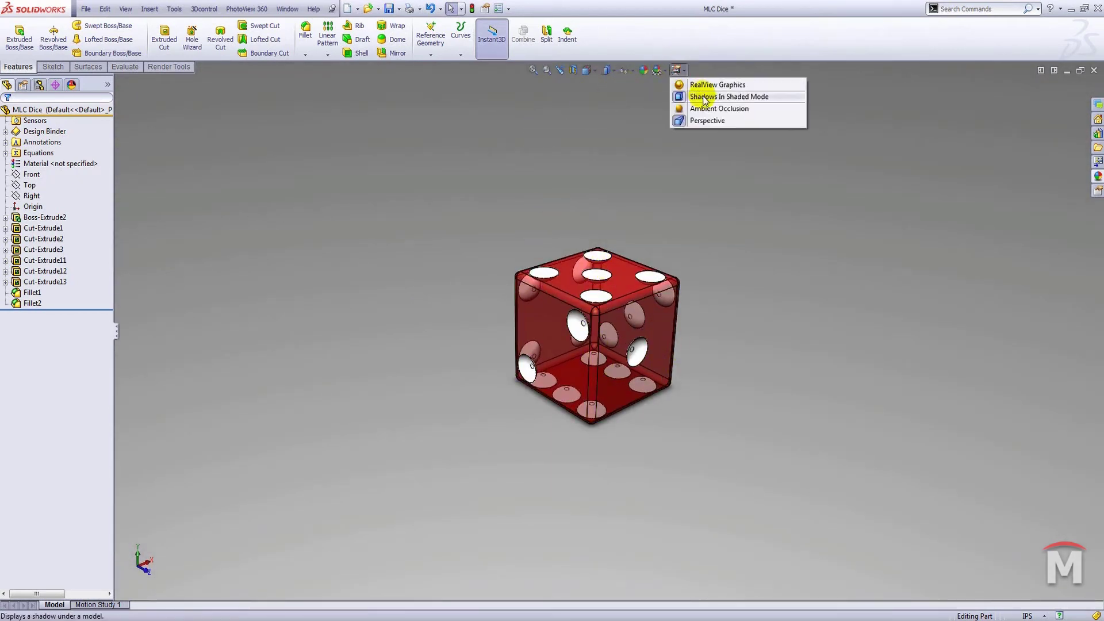
click(737, 198)
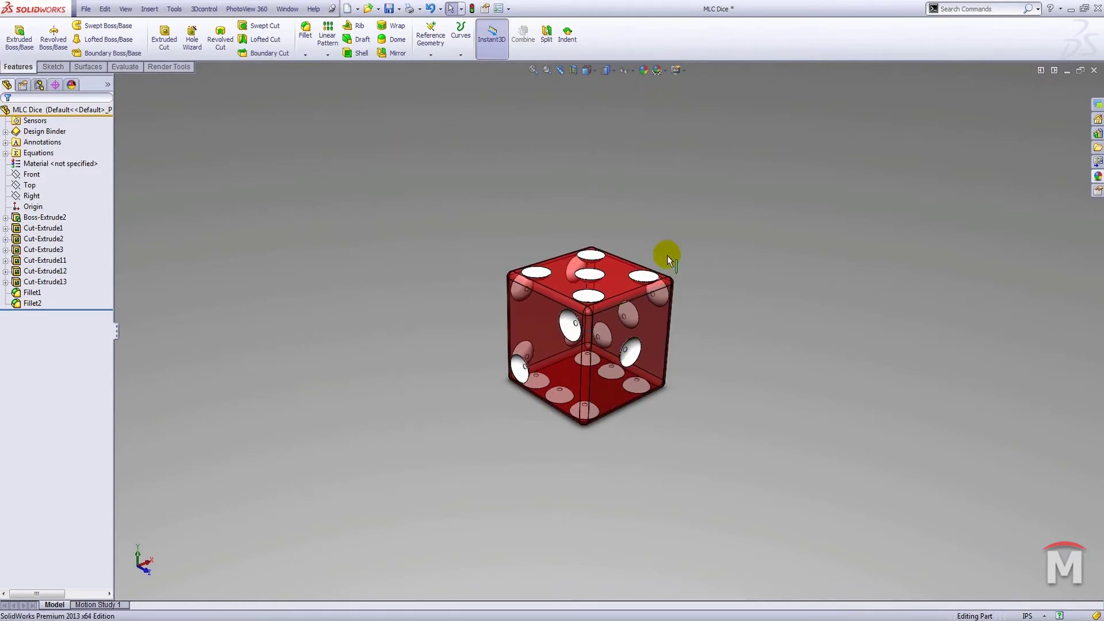
Step: In the PhotoView 360 options, set the final render quality to Better
click(263, 9)
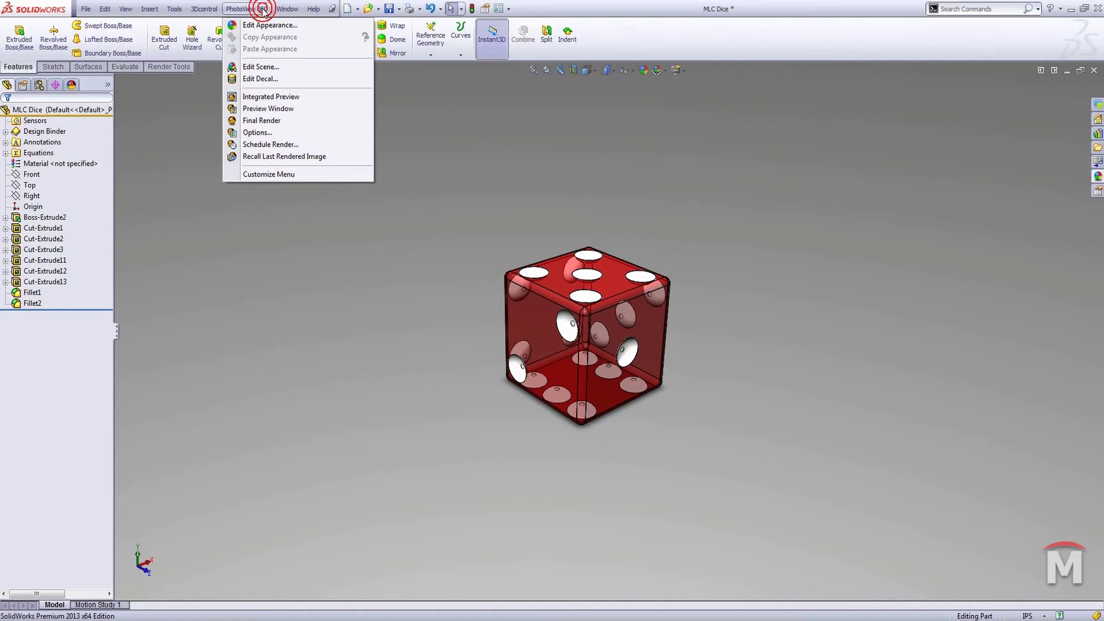
click(262, 133)
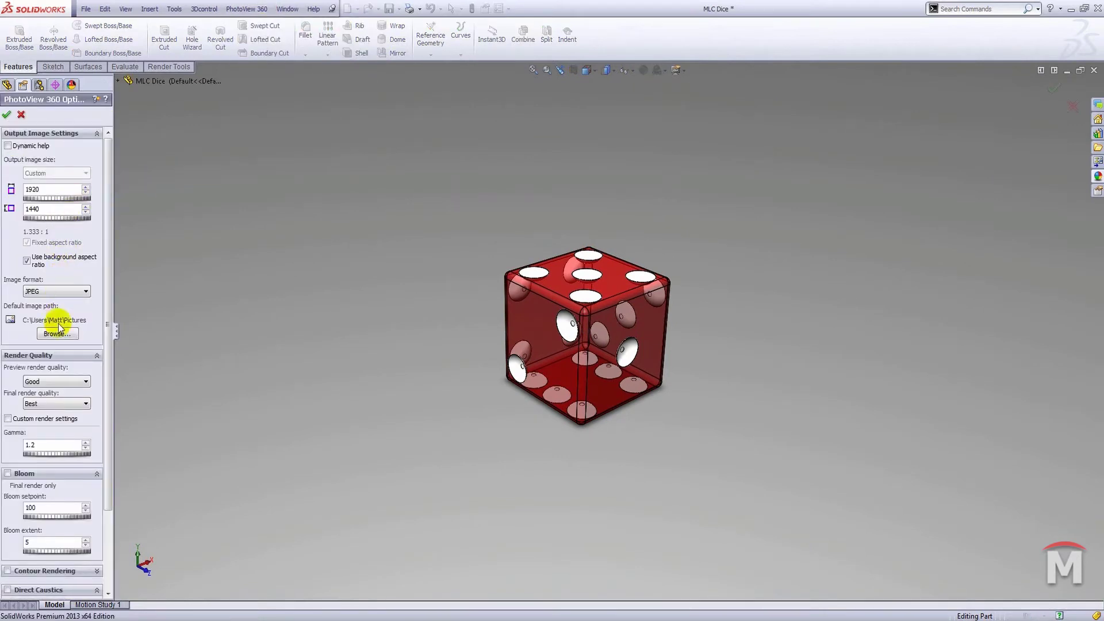
click(58, 404)
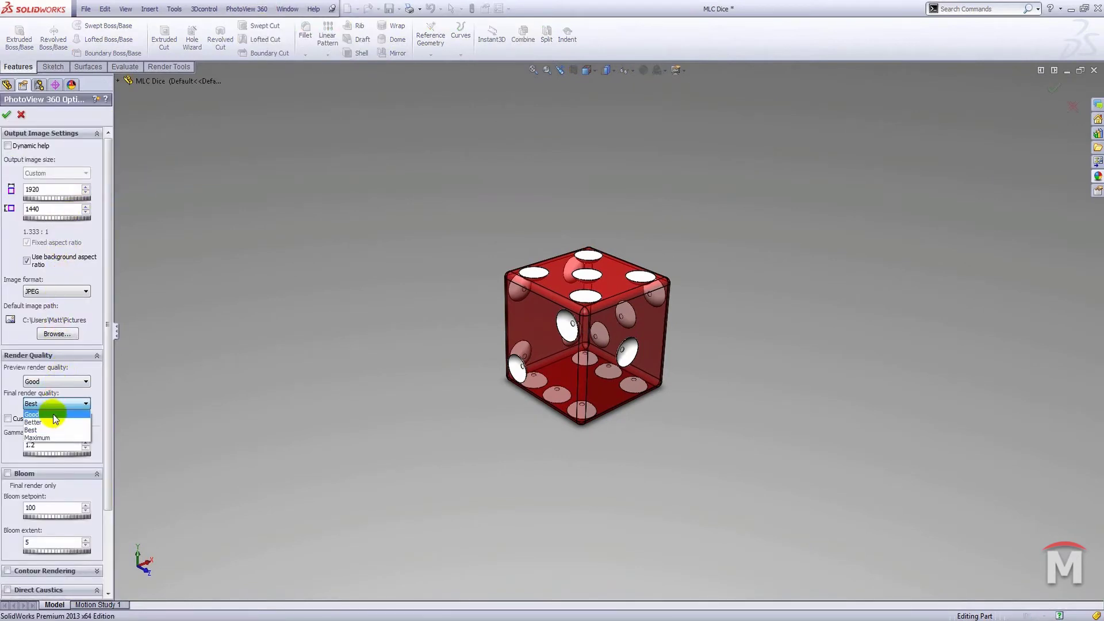
click(55, 424)
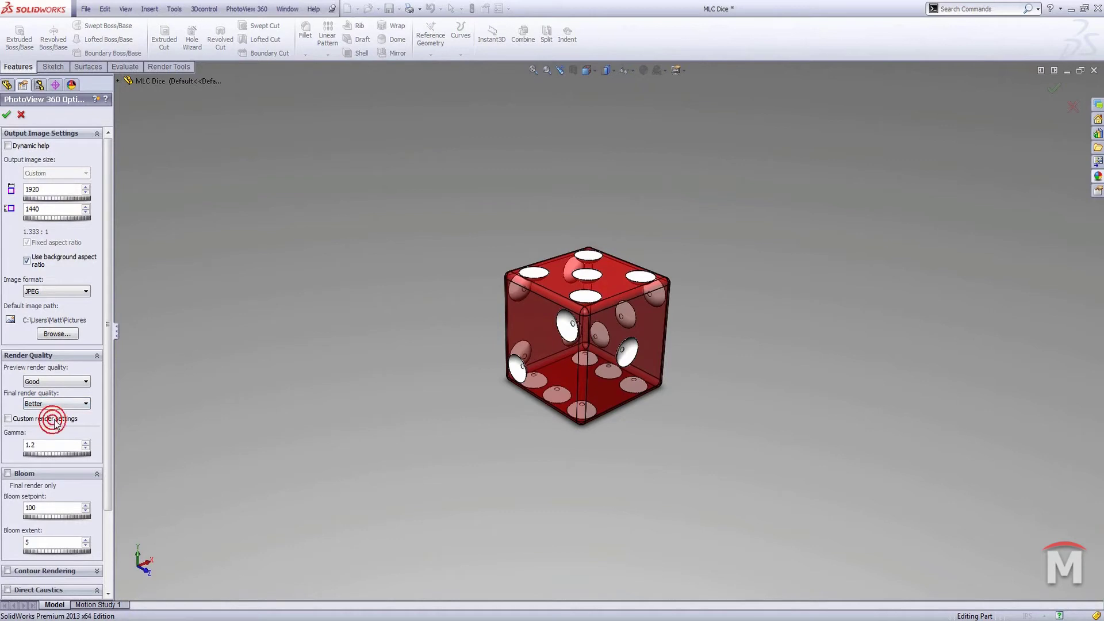
Step: Enable Bloom and Direct Caustics for the final render and accept the PhotoView 360 options
click(8, 473)
scroll(30, 495, down, 3)
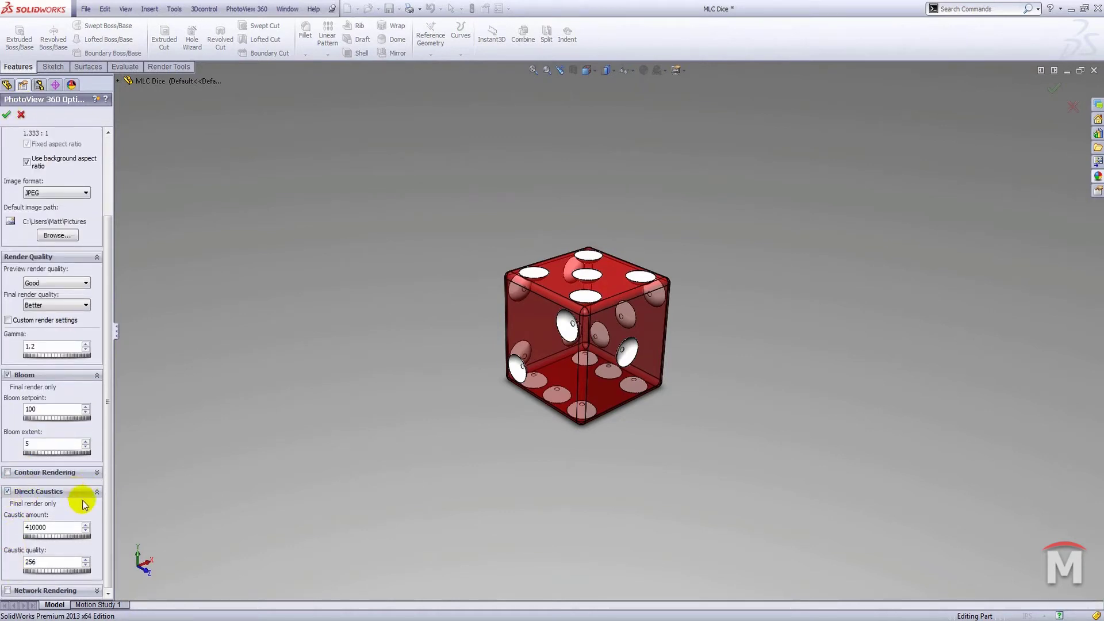
click(96, 591)
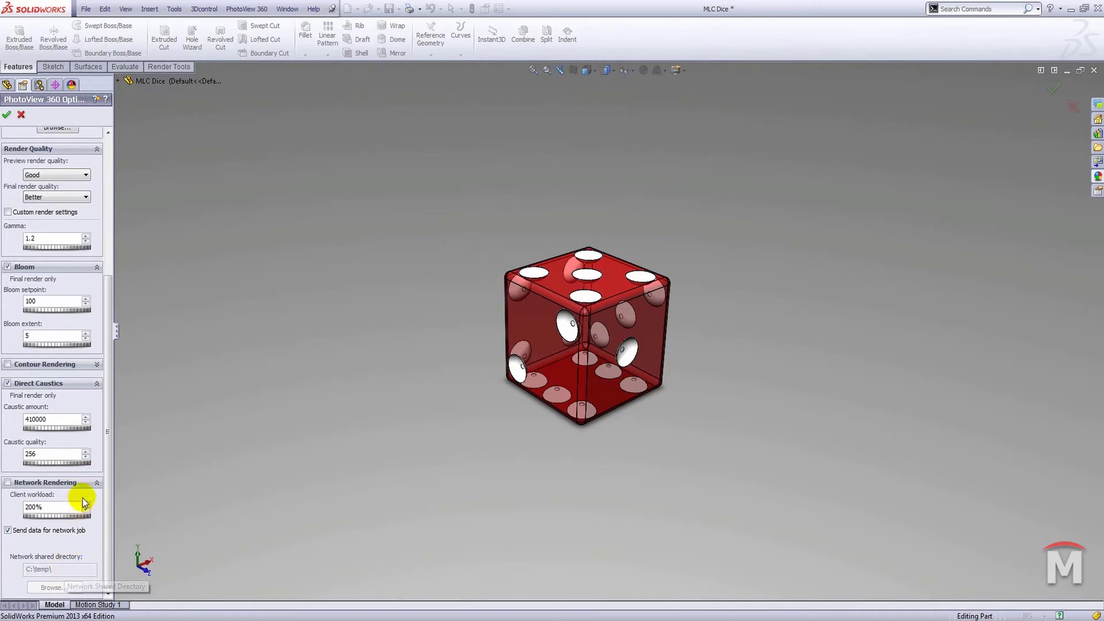
click(95, 483)
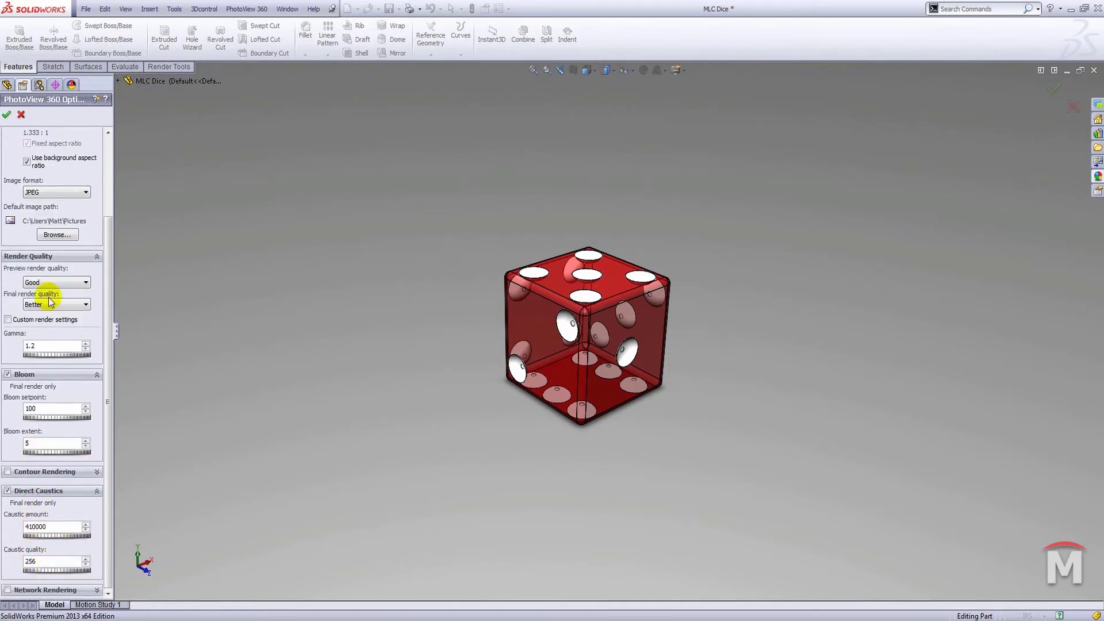
click(9, 116)
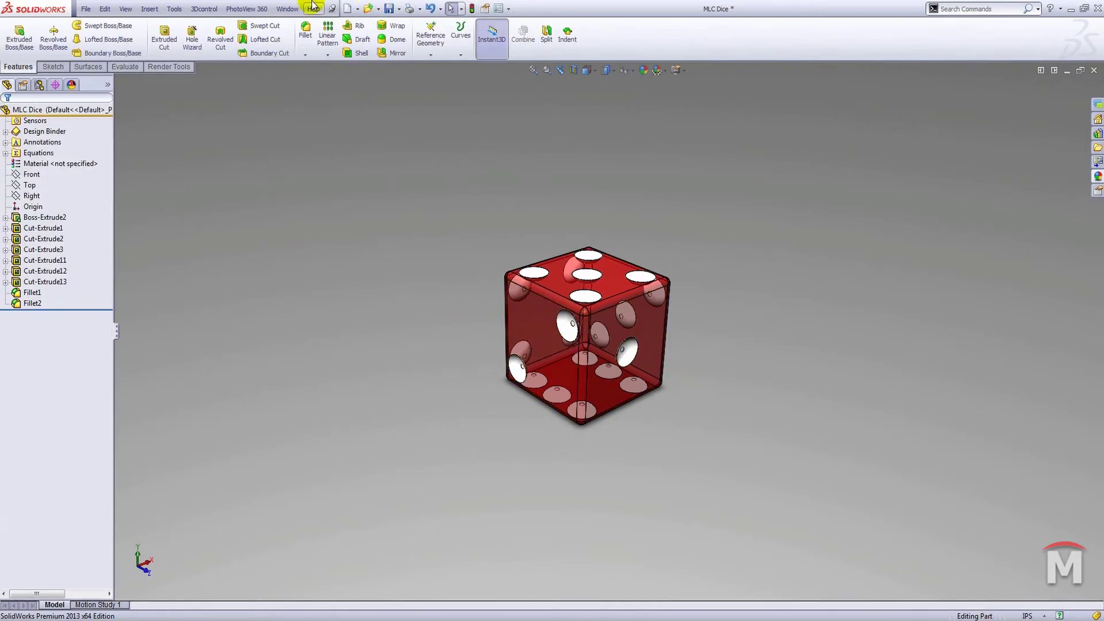
Step: Run the PhotoView 360 final render of the dice, review the rendered image, and return to the SolidWorks model
click(270, 9)
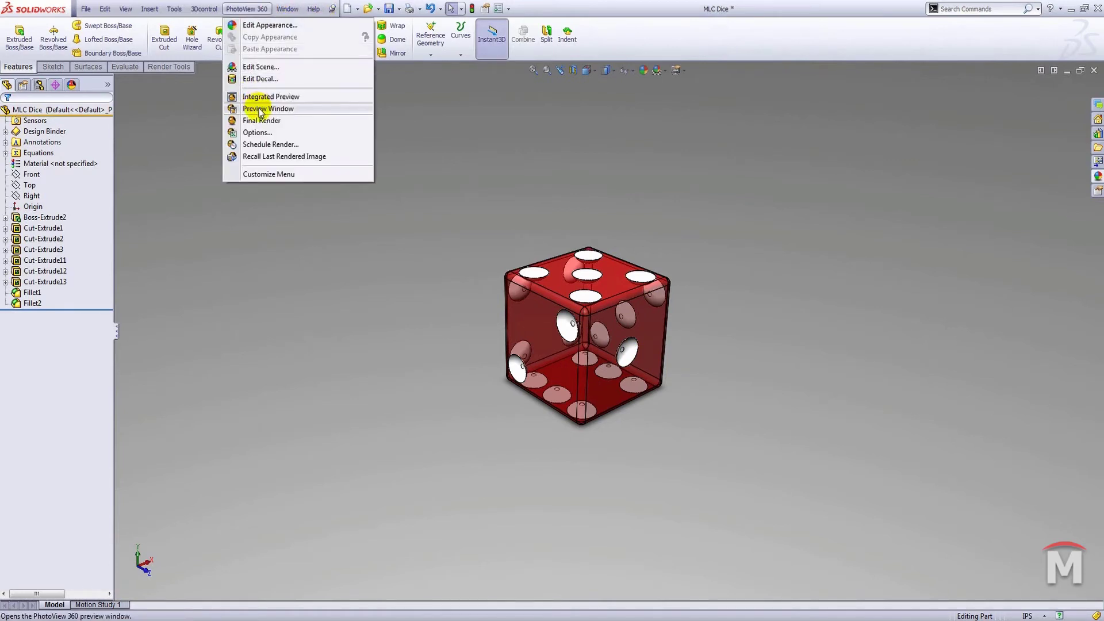
click(257, 120)
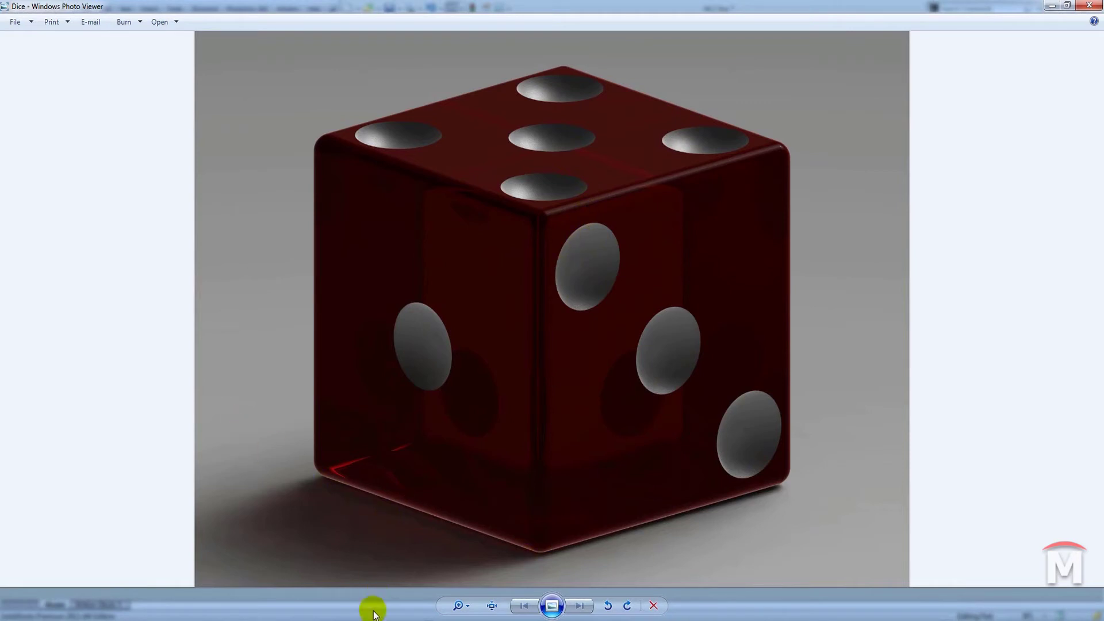
mouse_move(336, 613)
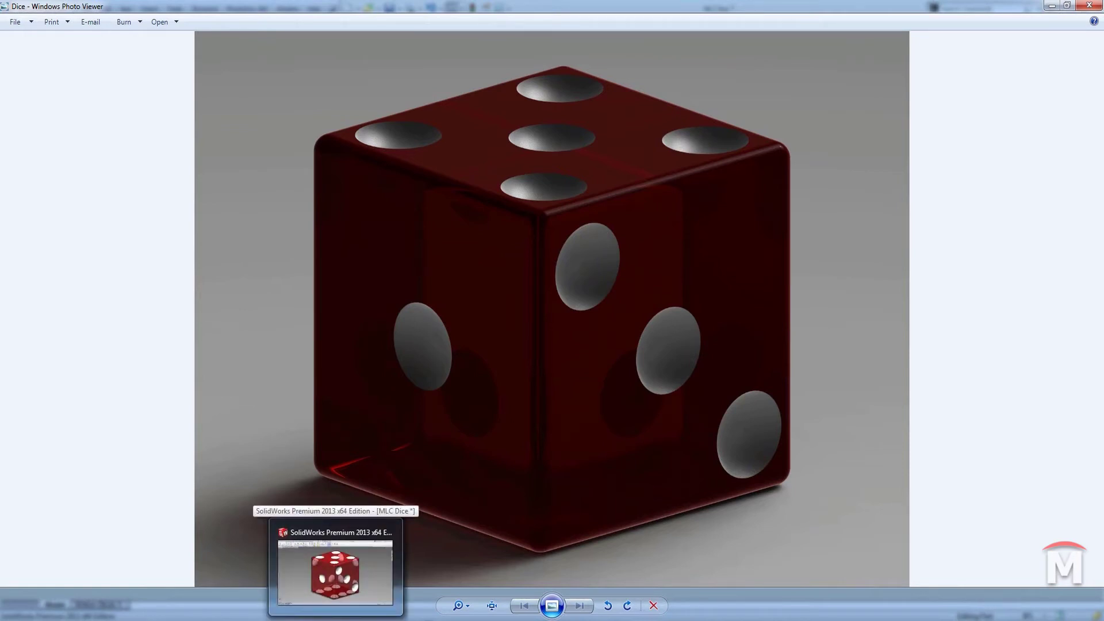
click(401, 604)
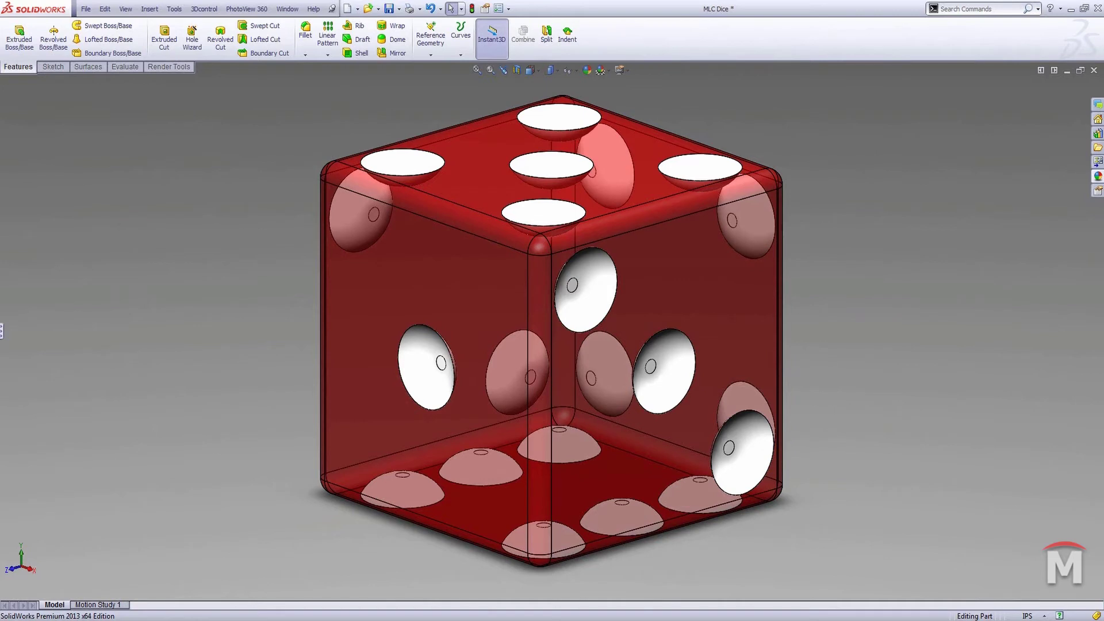
Step: Save the dice part and make a new assembly from it using the inch assembly template
click(3, 327)
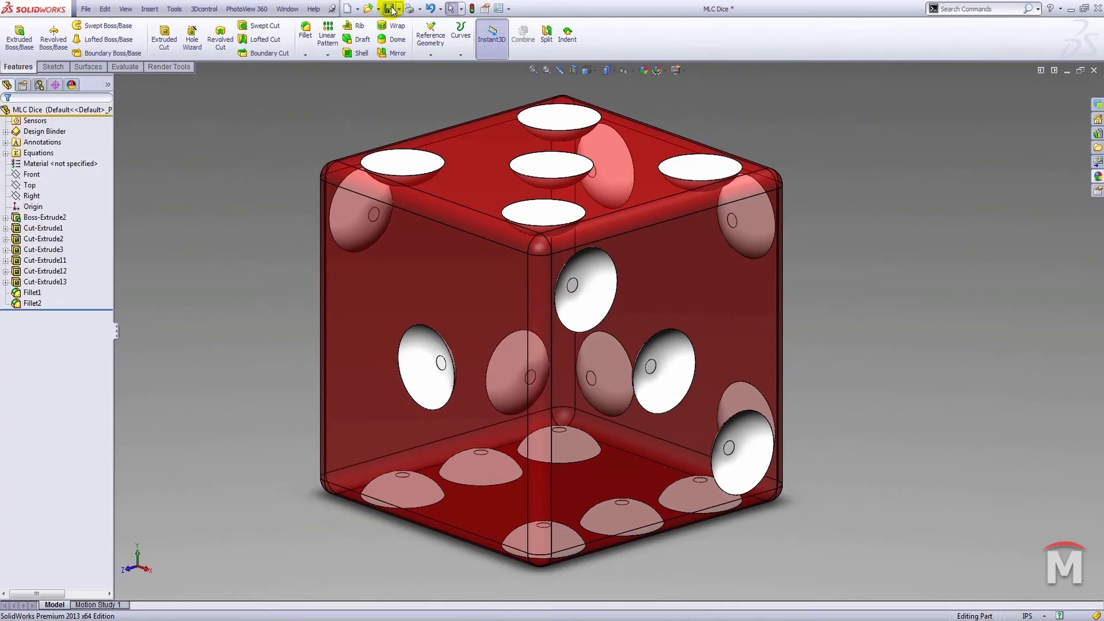
click(358, 9)
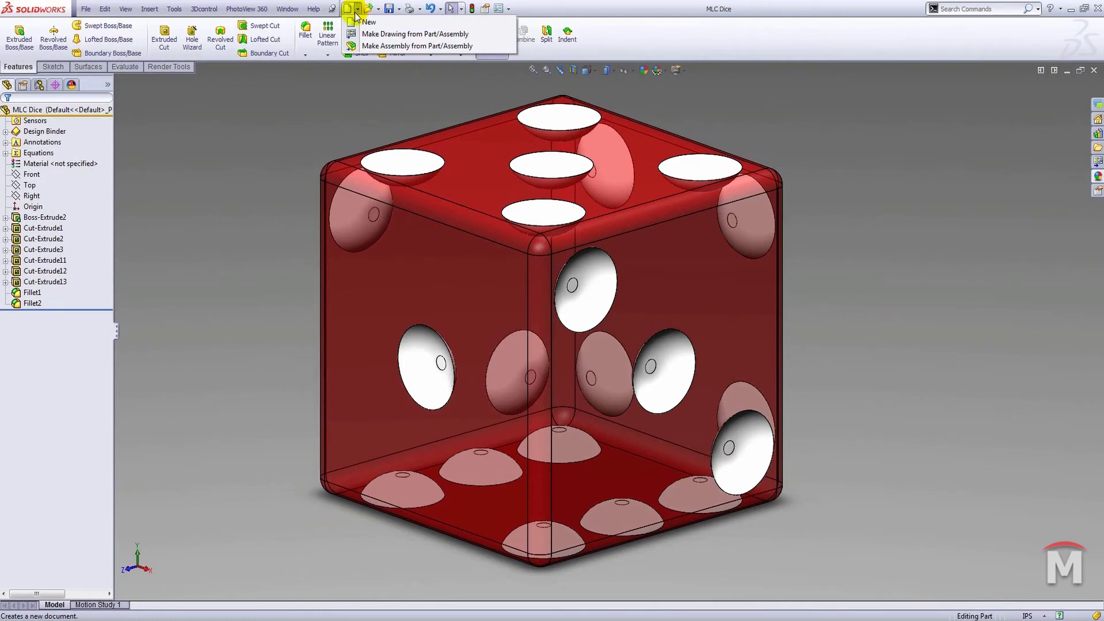
click(363, 47)
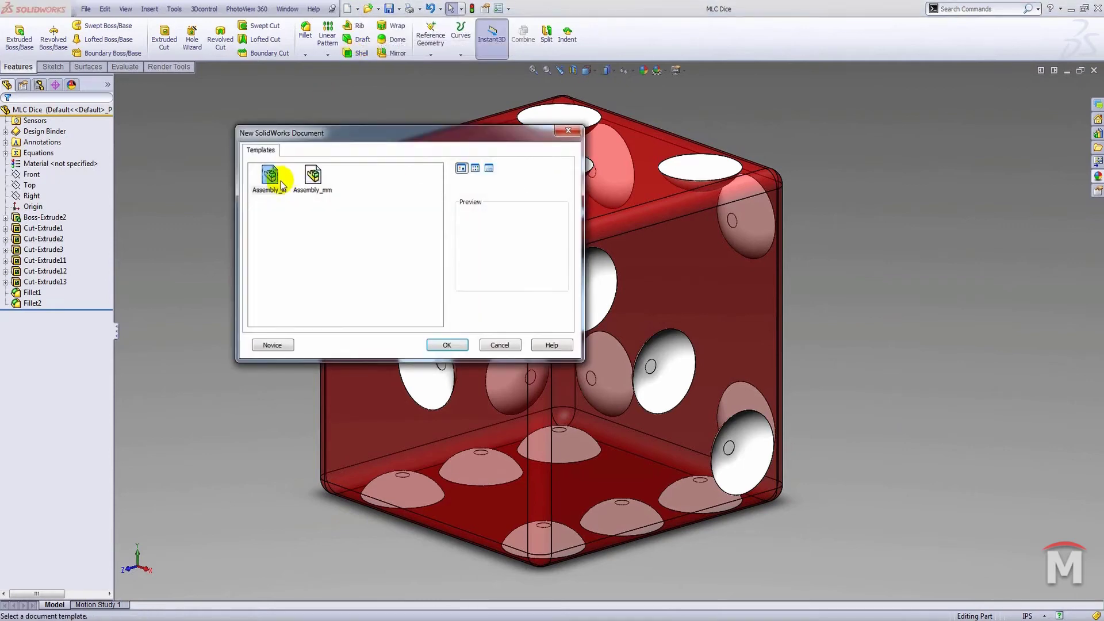
double_click(270, 177)
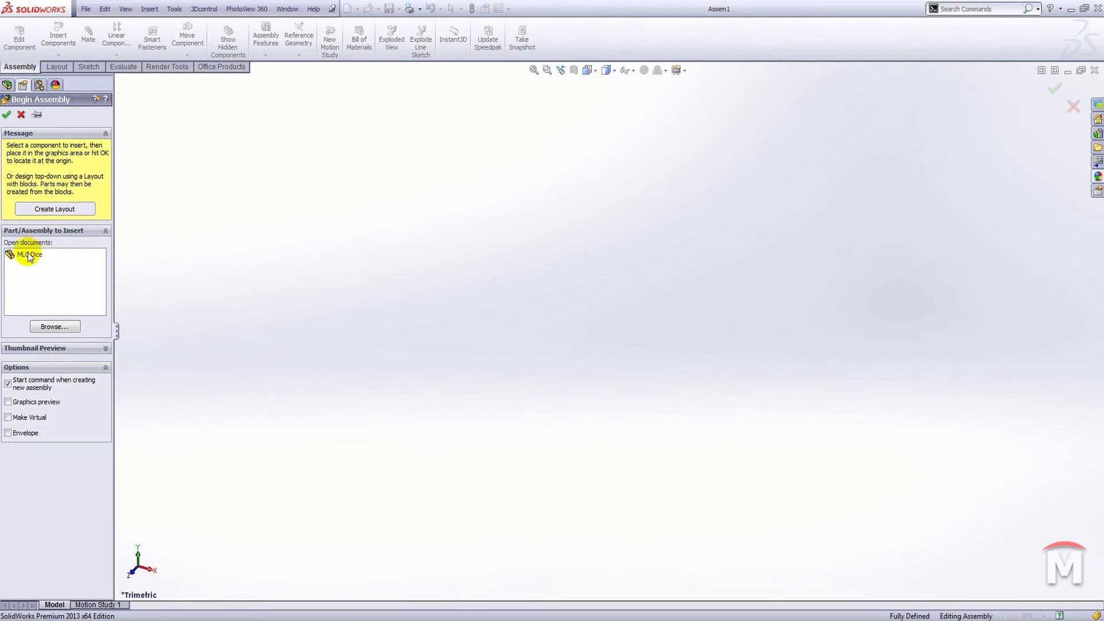
Step: Insert the MLC Dice part as the first component, placing it freely in the assembly's graphics area
click(29, 255)
click(429, 282)
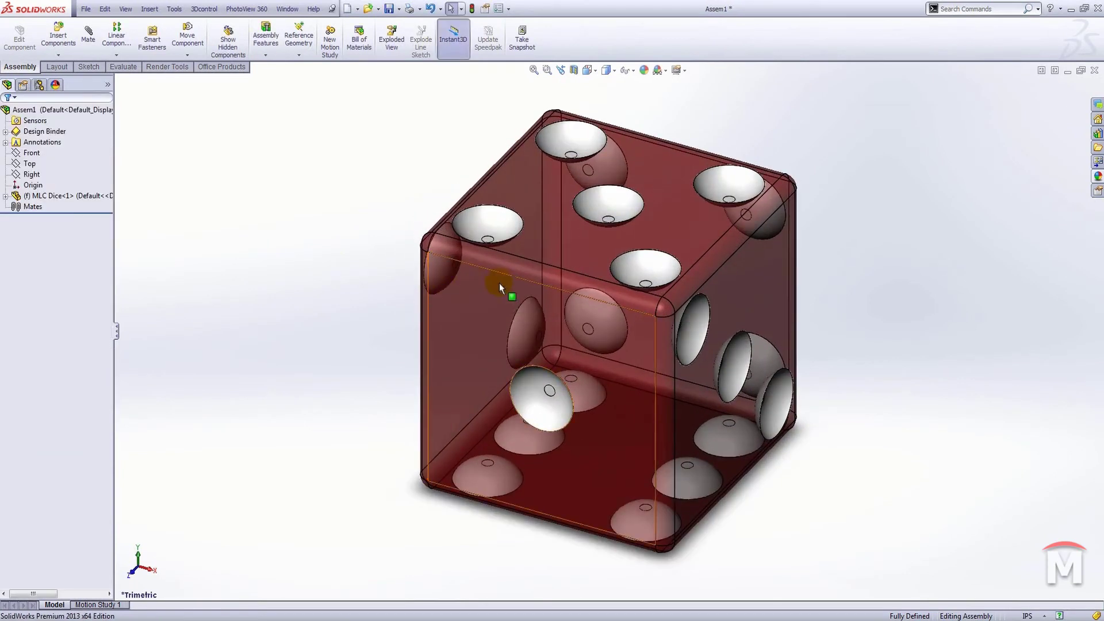
key(f)
Step: Check the dice against the assembly's Top plane and set the fixed dice component to Float
click(30, 164)
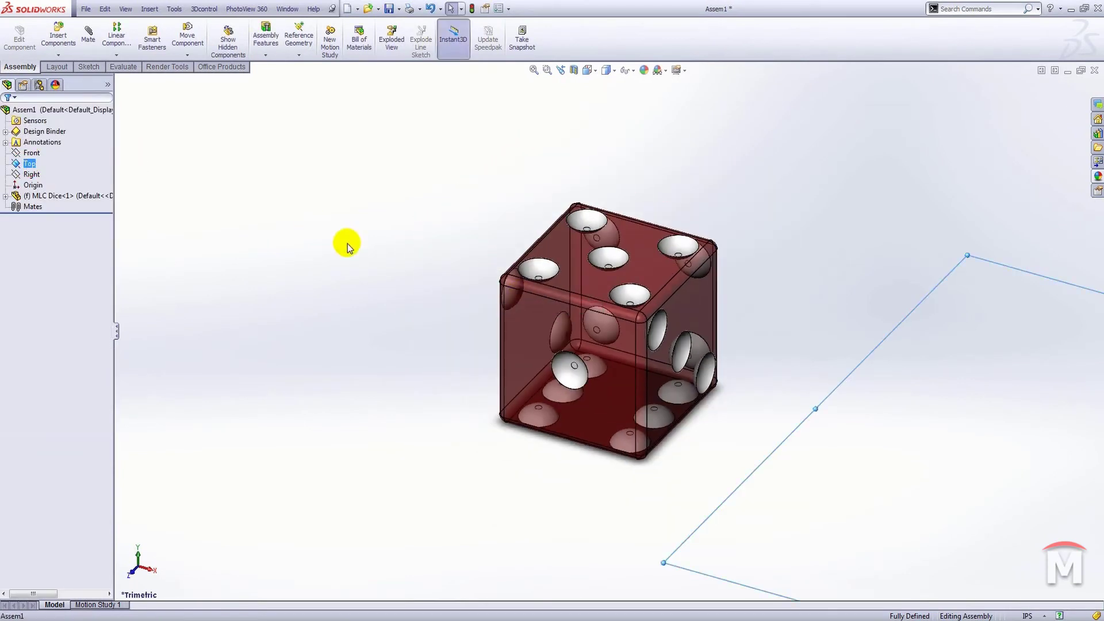
scroll(393, 249, up, 3)
scroll(568, 362, up, 4)
scroll(760, 384, down, 1)
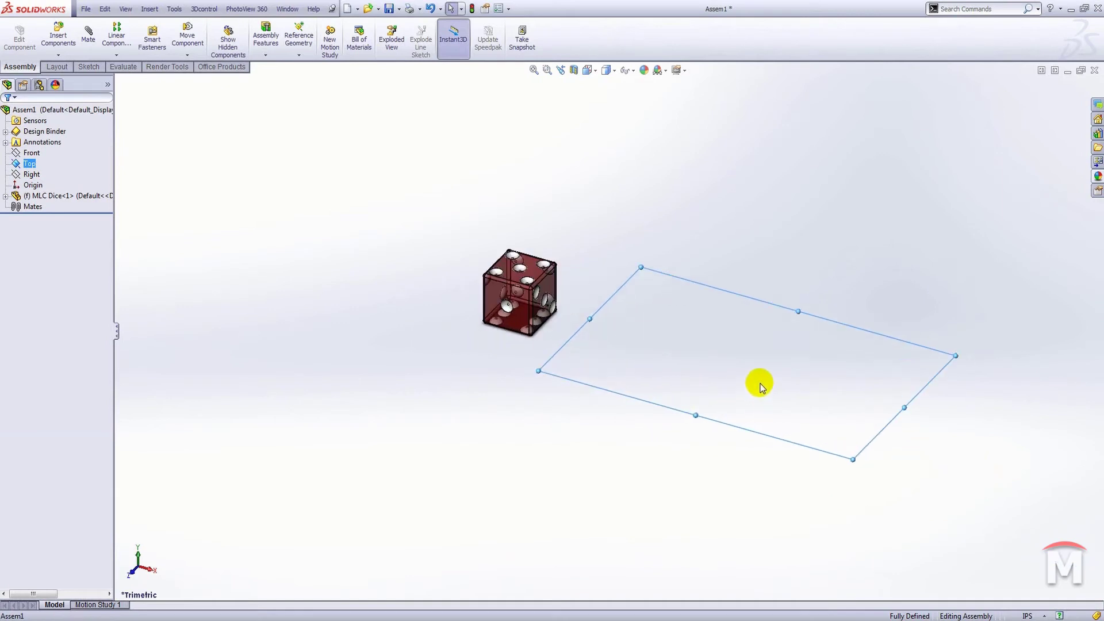
click(515, 346)
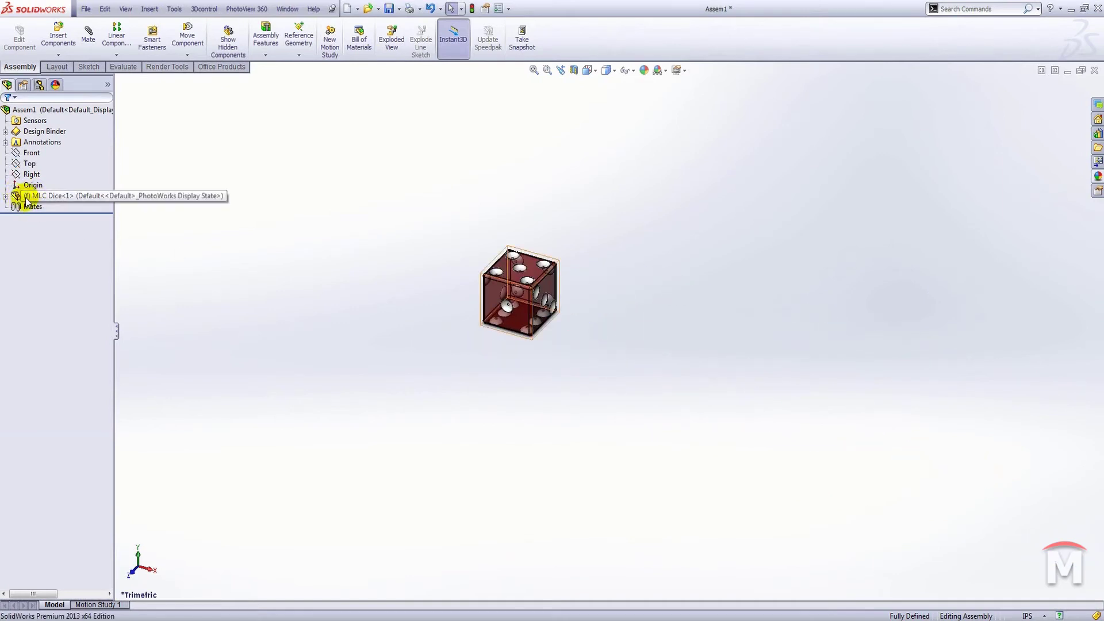
drag(116, 329, 155, 332)
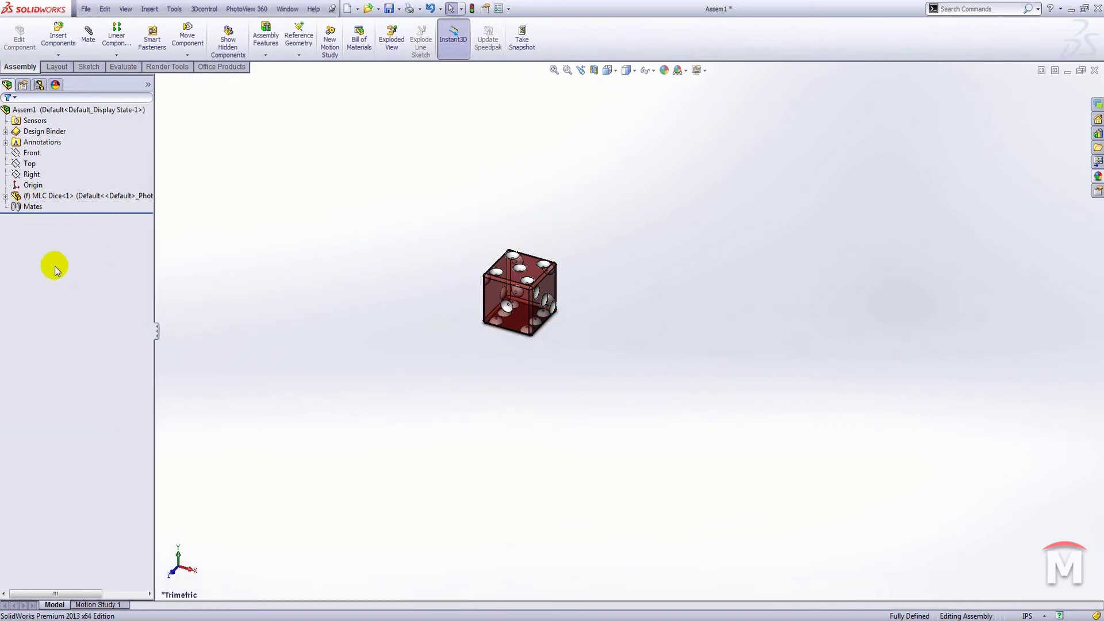
right_click(16, 195)
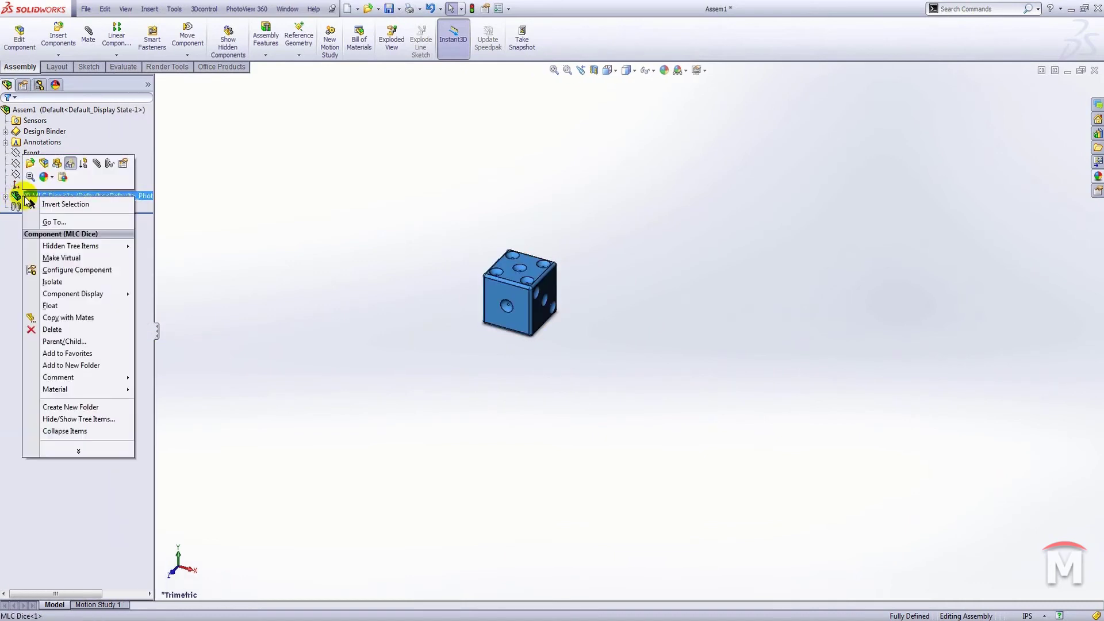
click(67, 307)
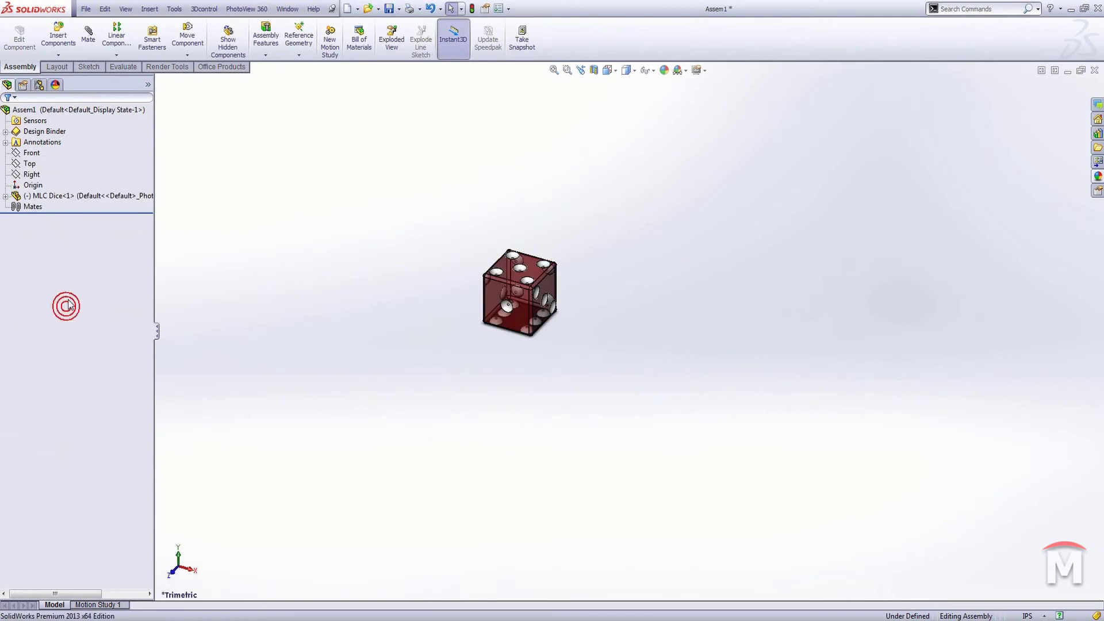
Step: Copy the dice component and paste a second dice beside the first, undoing the extra third copy
click(16, 195)
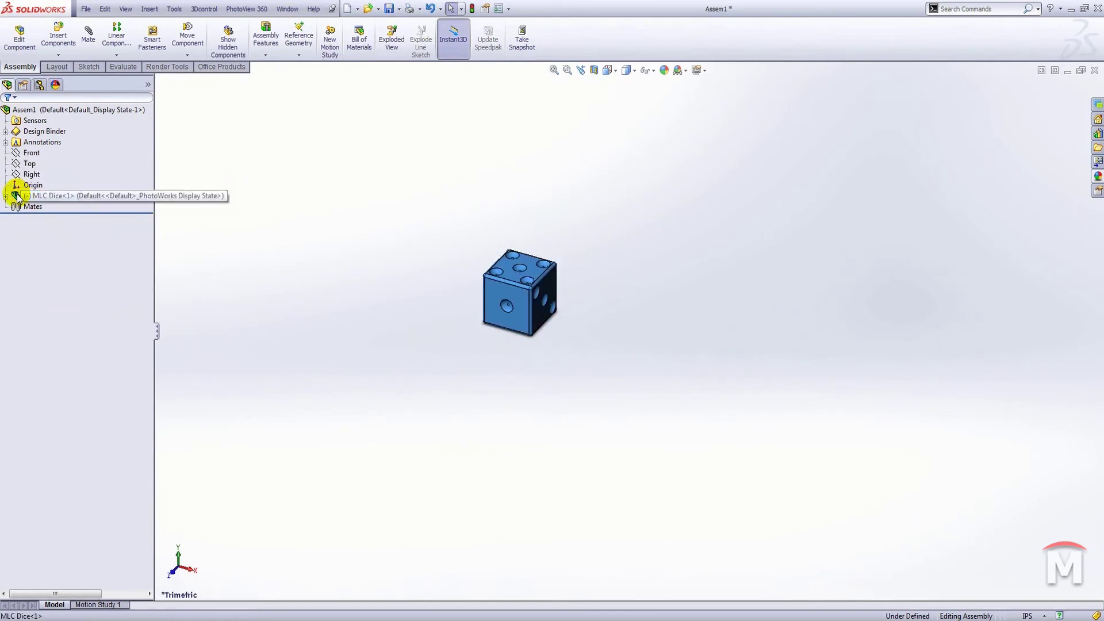
click(633, 297)
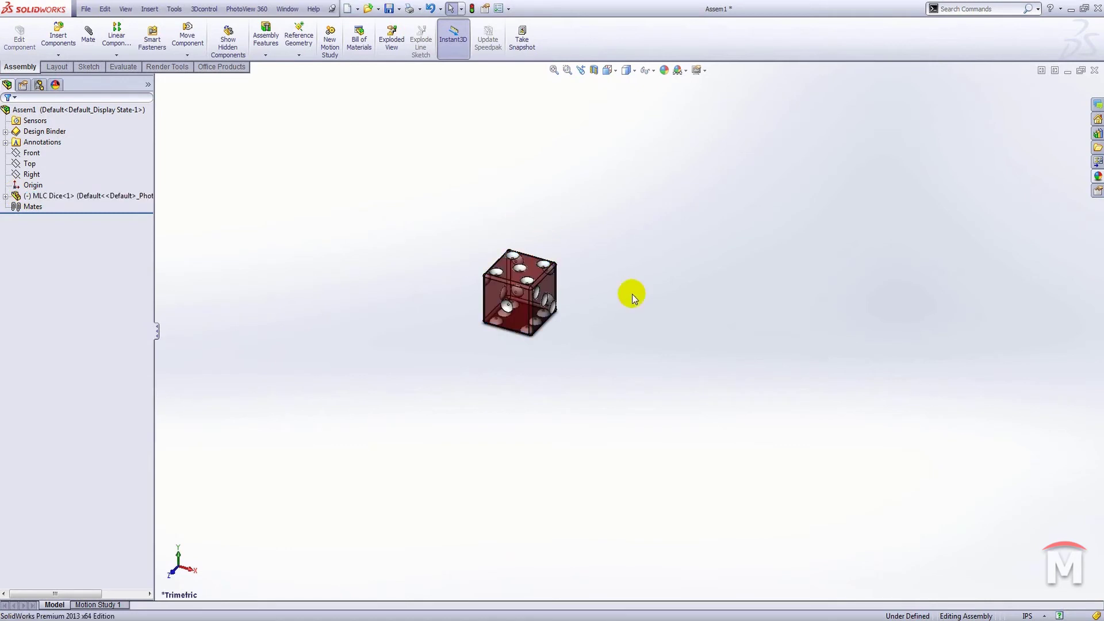
key(ctrl+v)
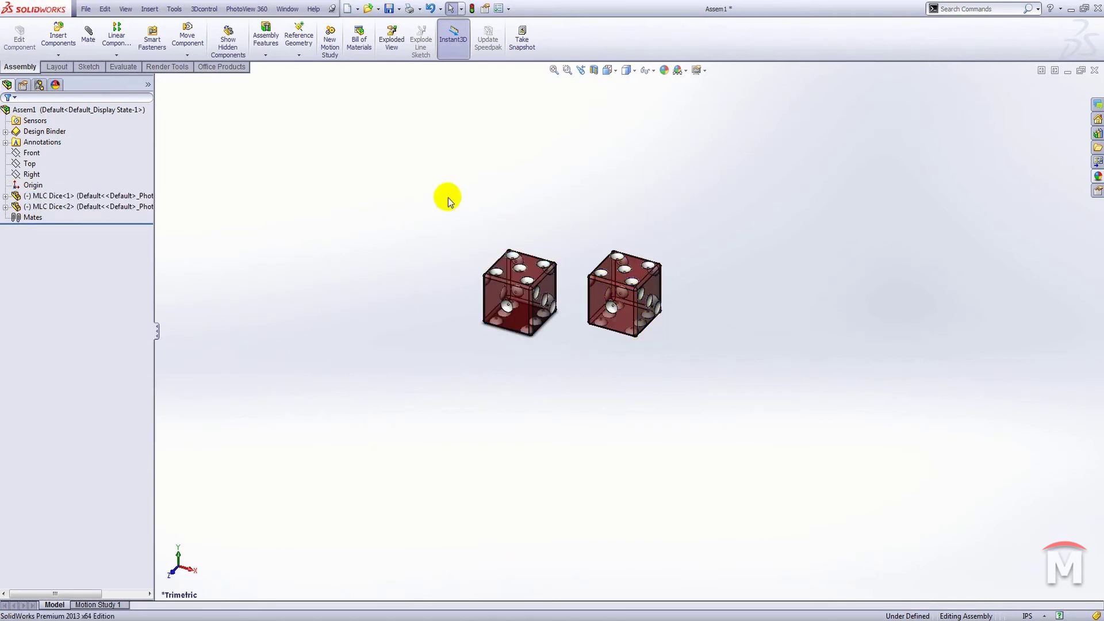
key(ctrl+v)
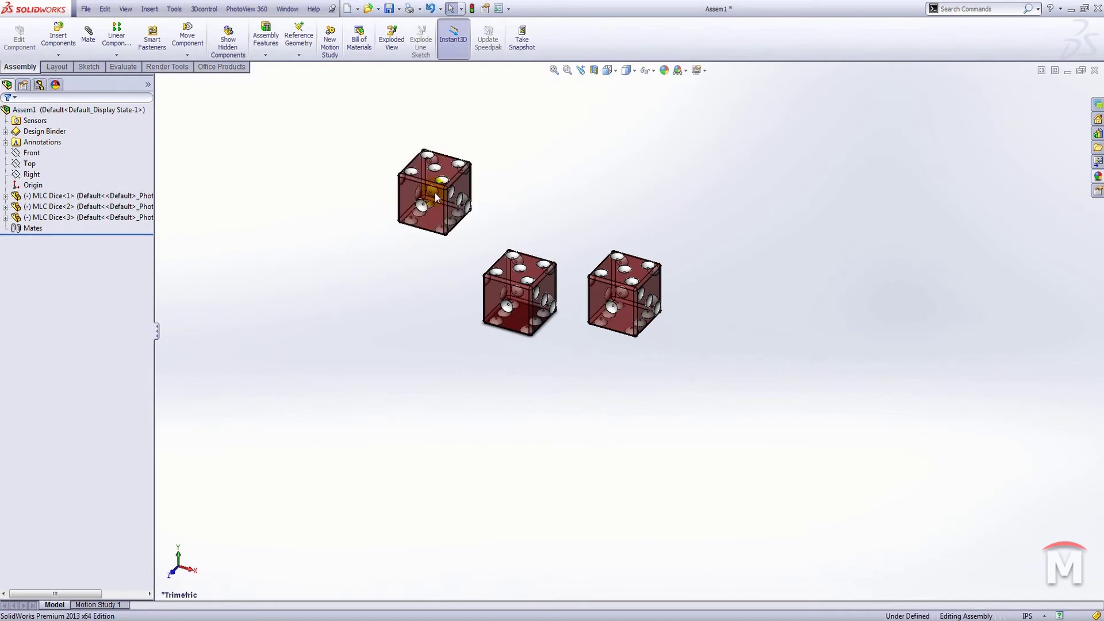
key(ctrl+z)
scroll(640, 356, up, 2)
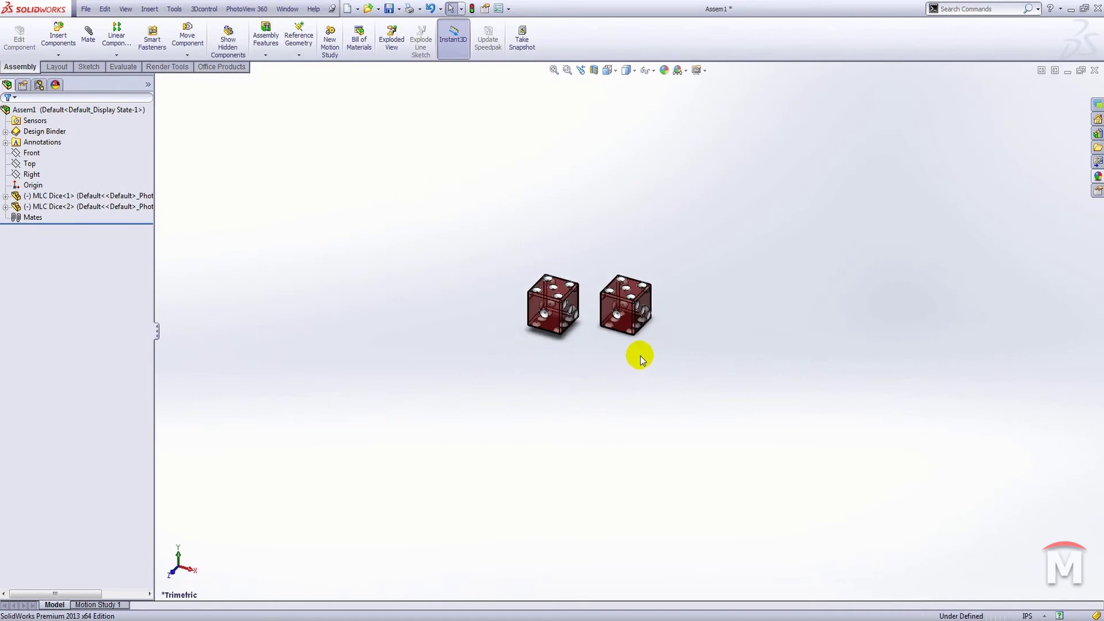
scroll(640, 357, down, 2)
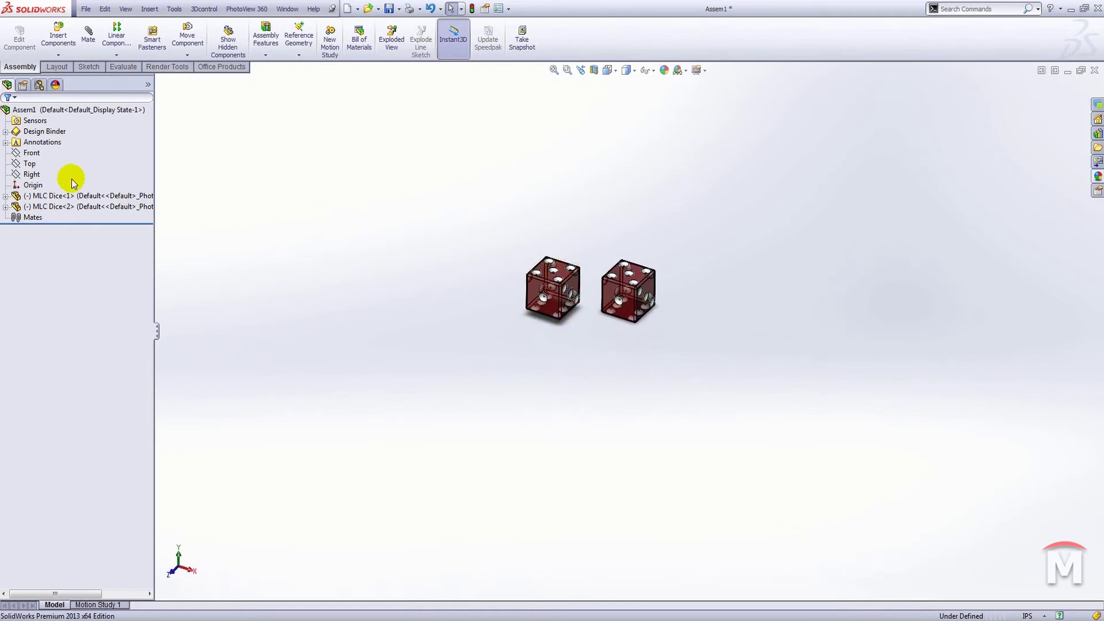
Step: Insert a new part into the assembly and open it for editing in context
click(62, 56)
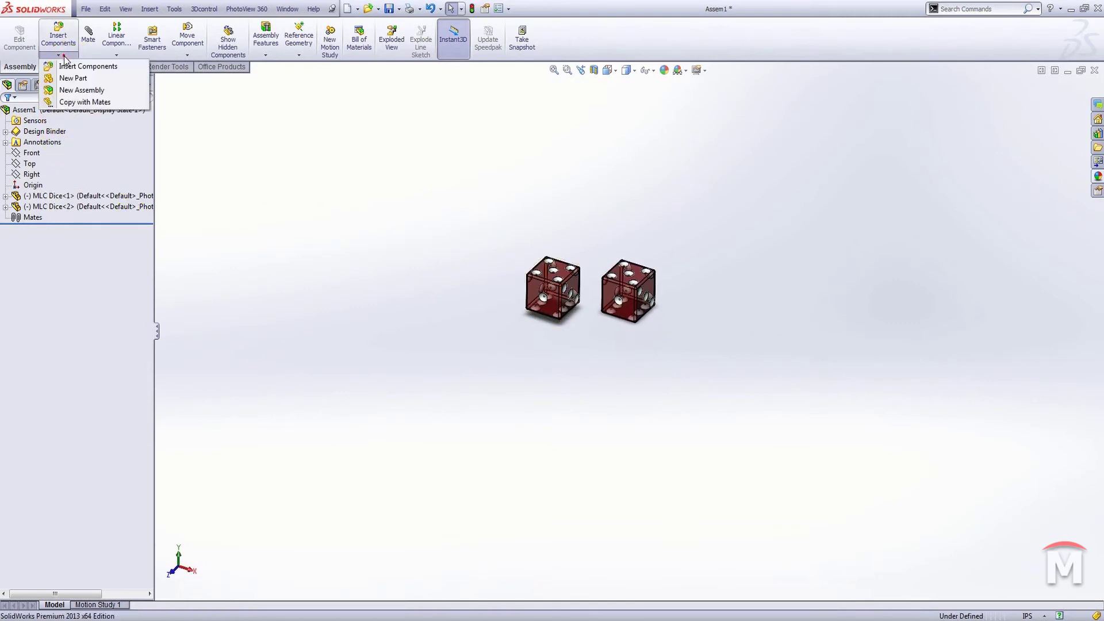
click(72, 79)
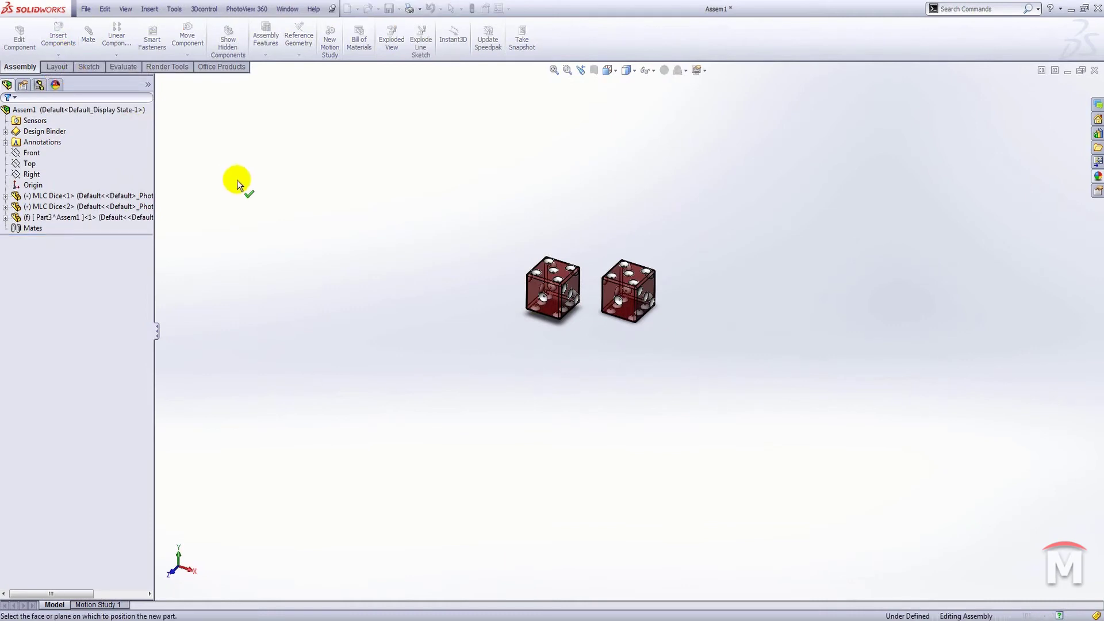
click(41, 218)
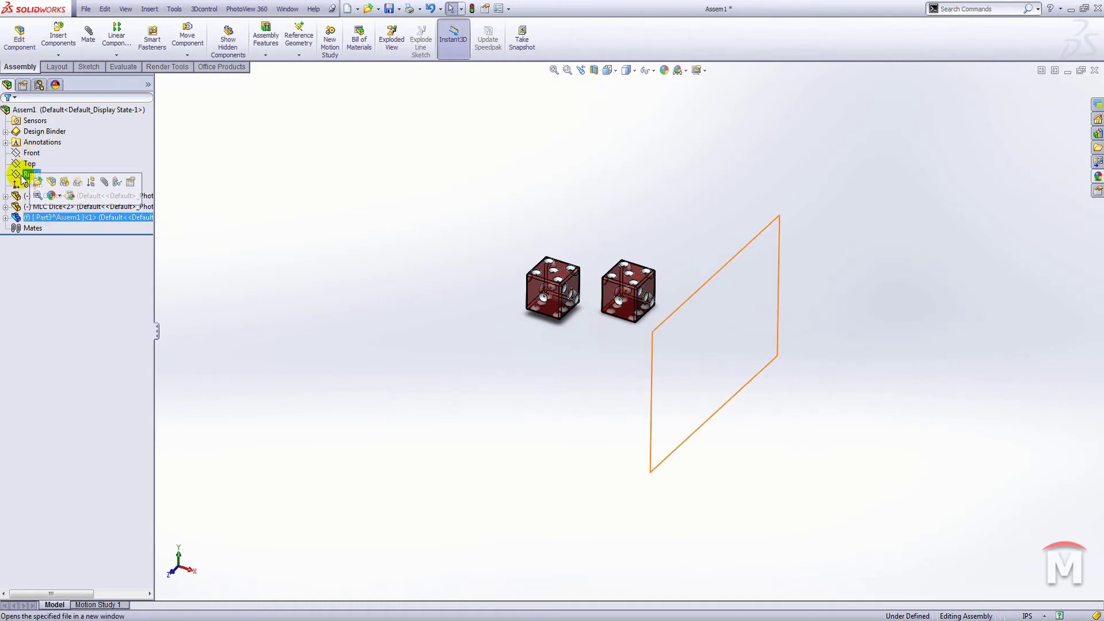
click(14, 217)
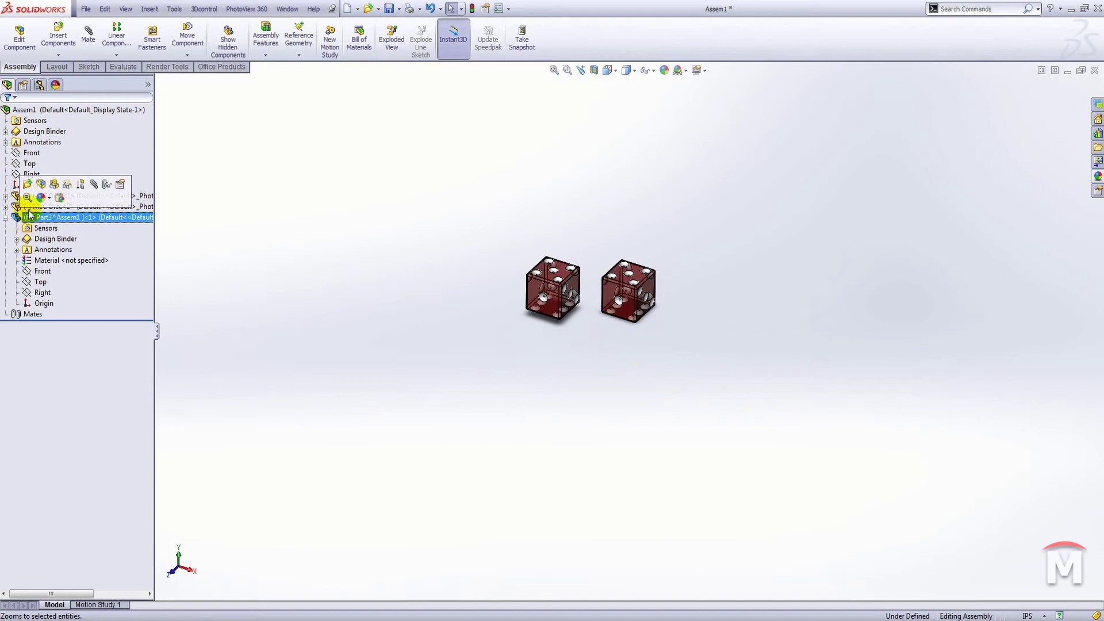
click(40, 185)
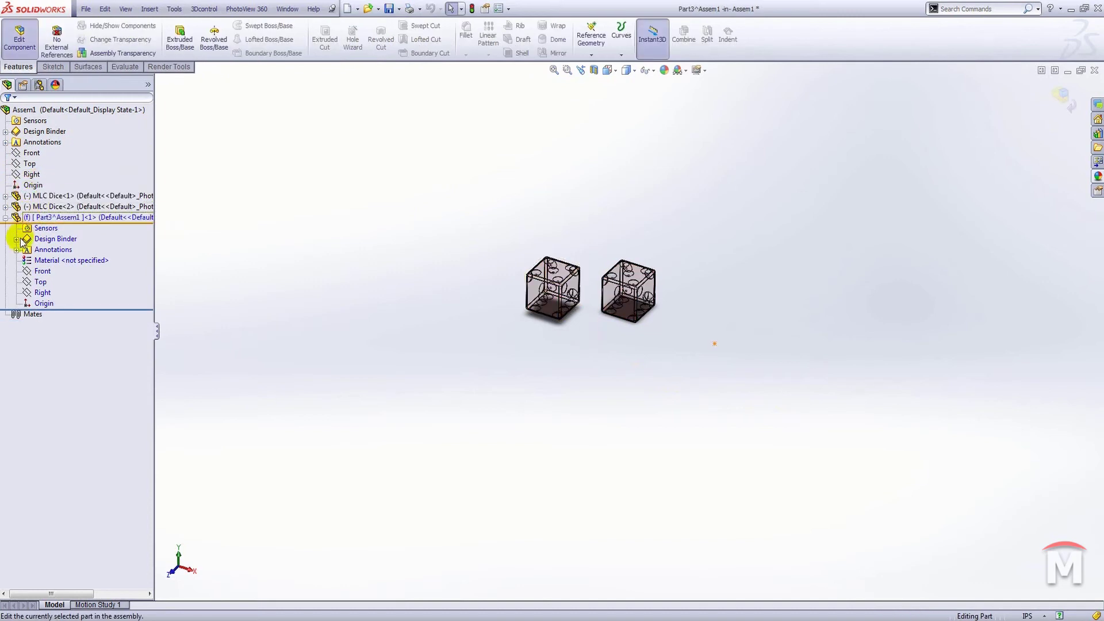
Step: On the new part's Top plane, sketch a center rectangle about 20.2 by 12.4 in around the origin
click(40, 271)
click(38, 265)
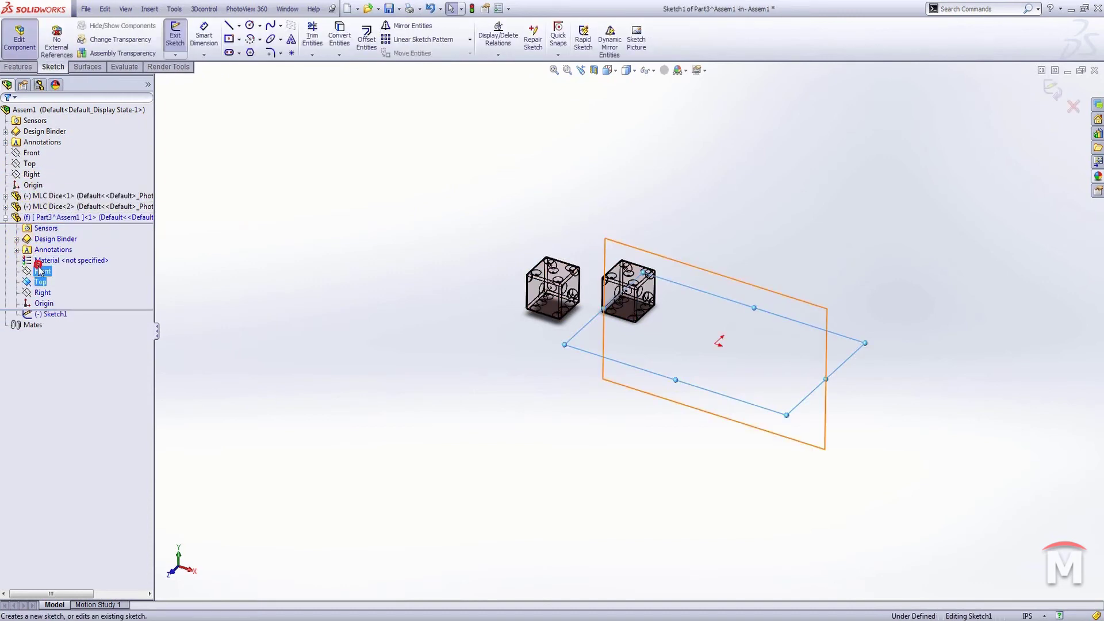
click(39, 280)
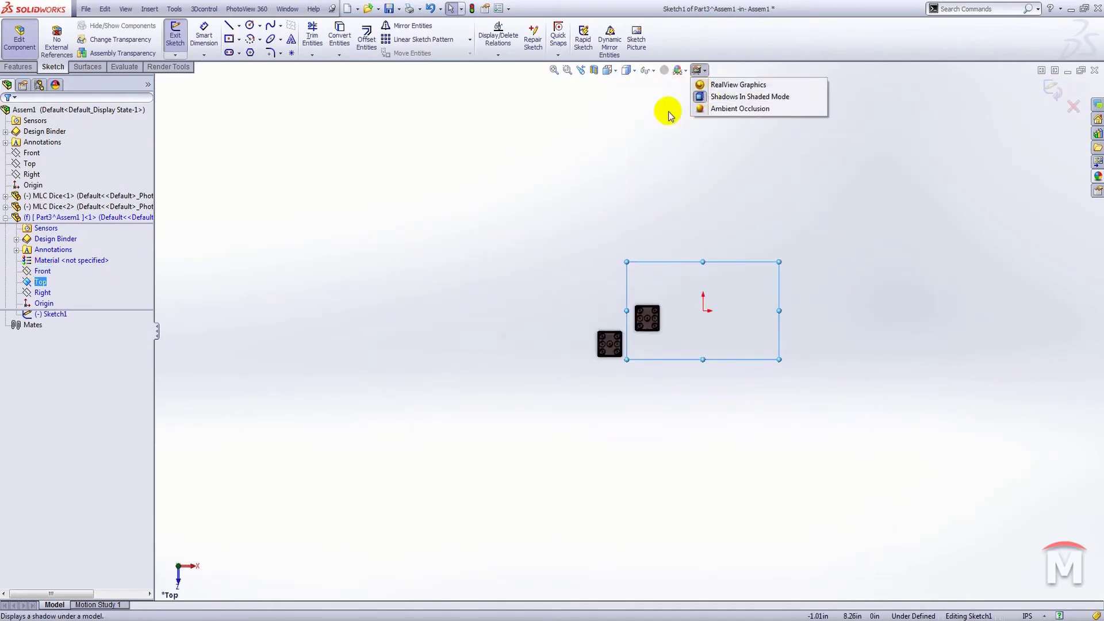
click(651, 126)
click(239, 39)
click(248, 58)
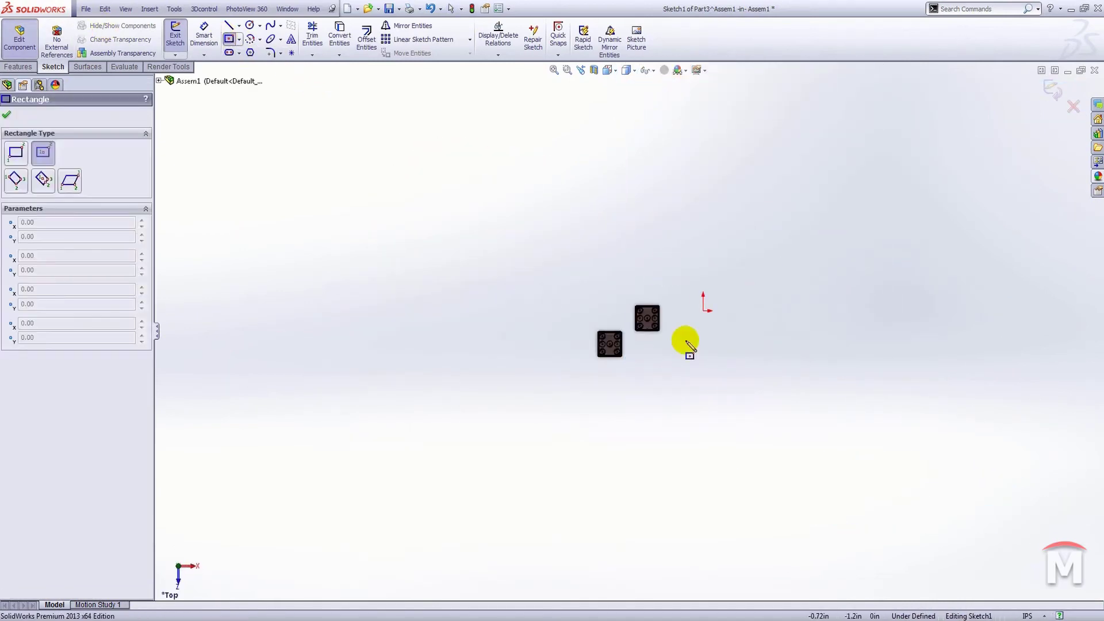
mouse_move(704, 312)
mouse_down()
mouse_move(526, 240)
mouse_move(508, 181)
mouse_move(462, 156)
mouse_up()
Step: Dimension the rectangle's vertical side to 12 in and its horizontal side to 20 in, and exit the sketch
key(s)
click(482, 193)
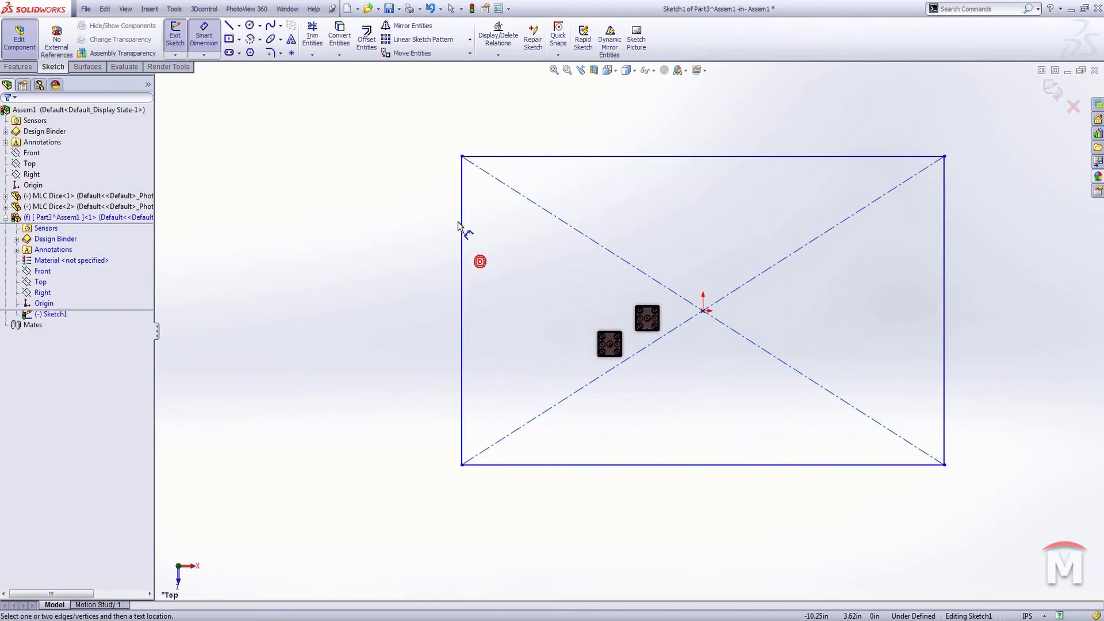
click(462, 225)
click(444, 246)
text(12)
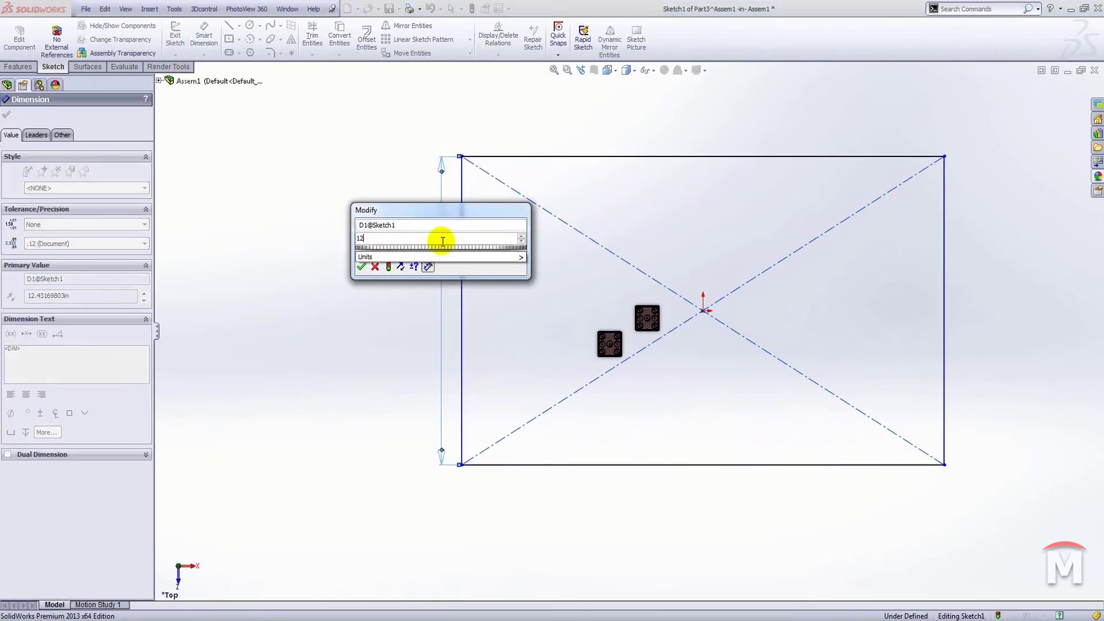
key(Return)
click(495, 161)
click(507, 143)
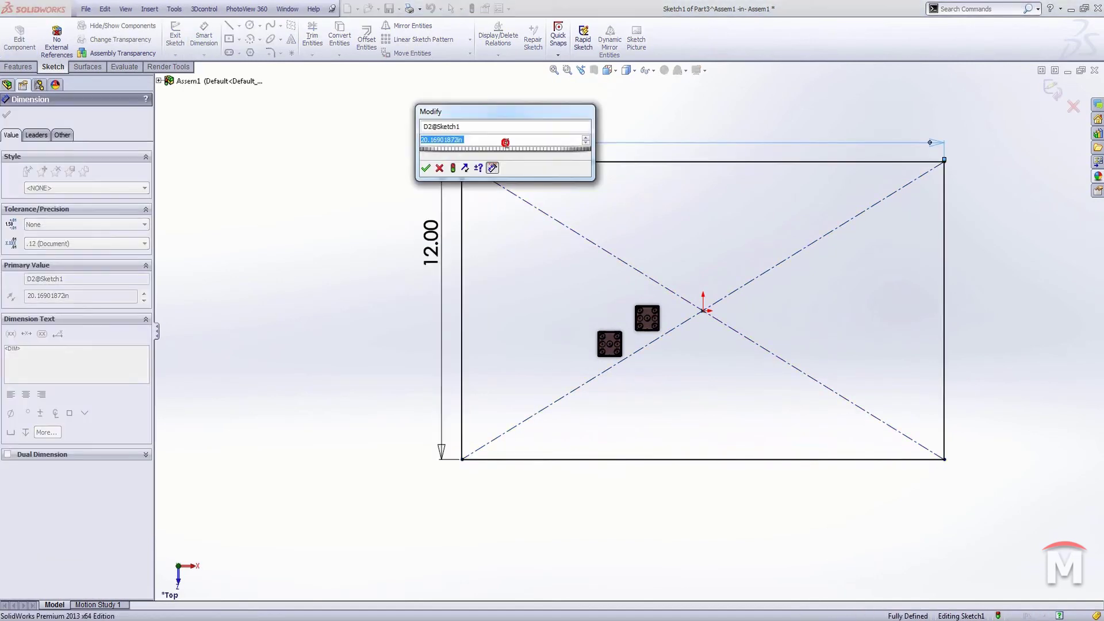
text(20)
key(Return)
click(1064, 95)
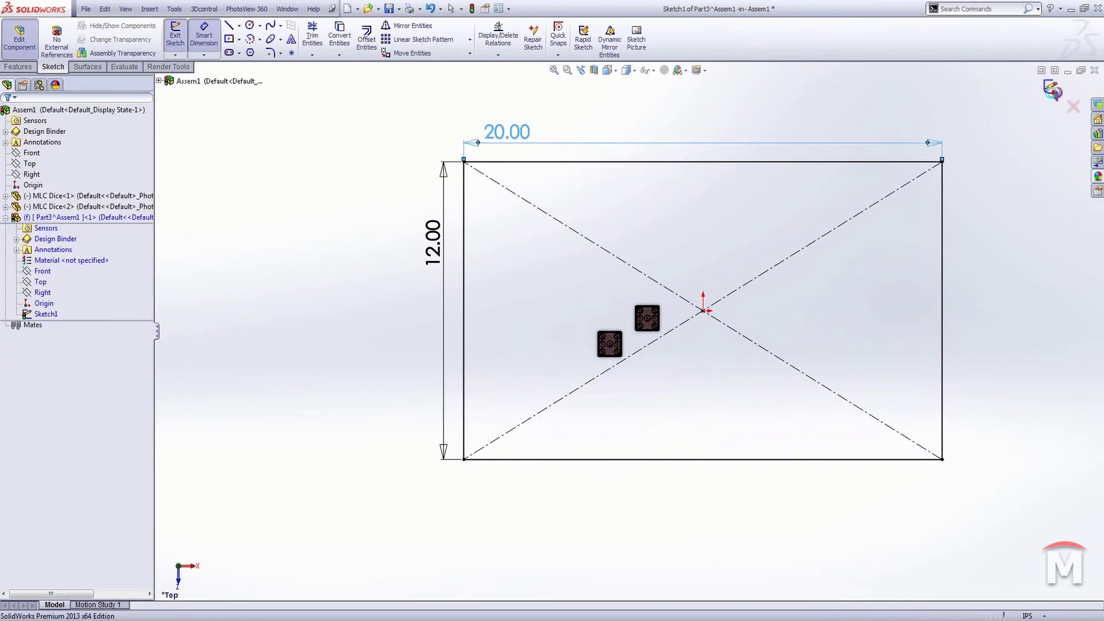
Step: Extrude the base part's rectangle 0.10 in downward, away from the dice, and finish editing the part
click(31, 67)
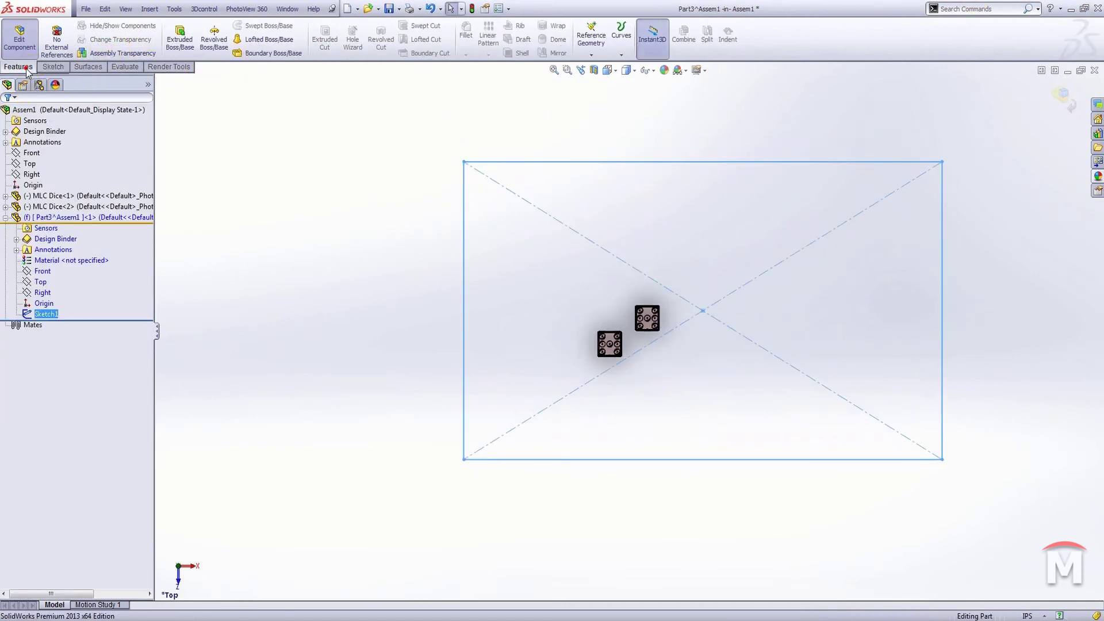
click(176, 40)
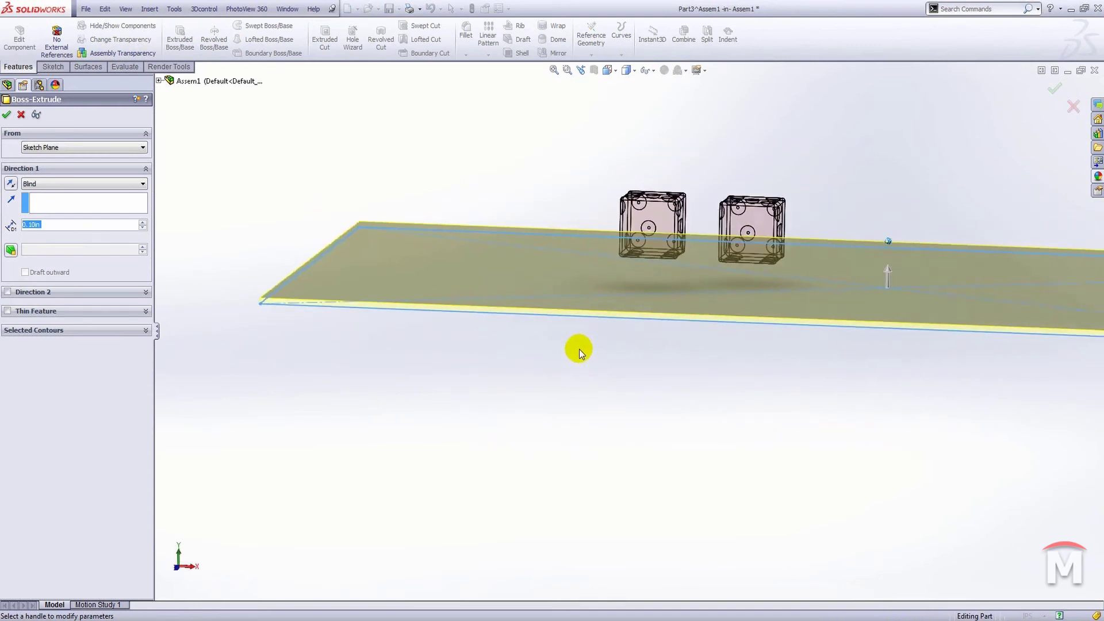
click(10, 184)
middle_drag(447, 314, 722, 333)
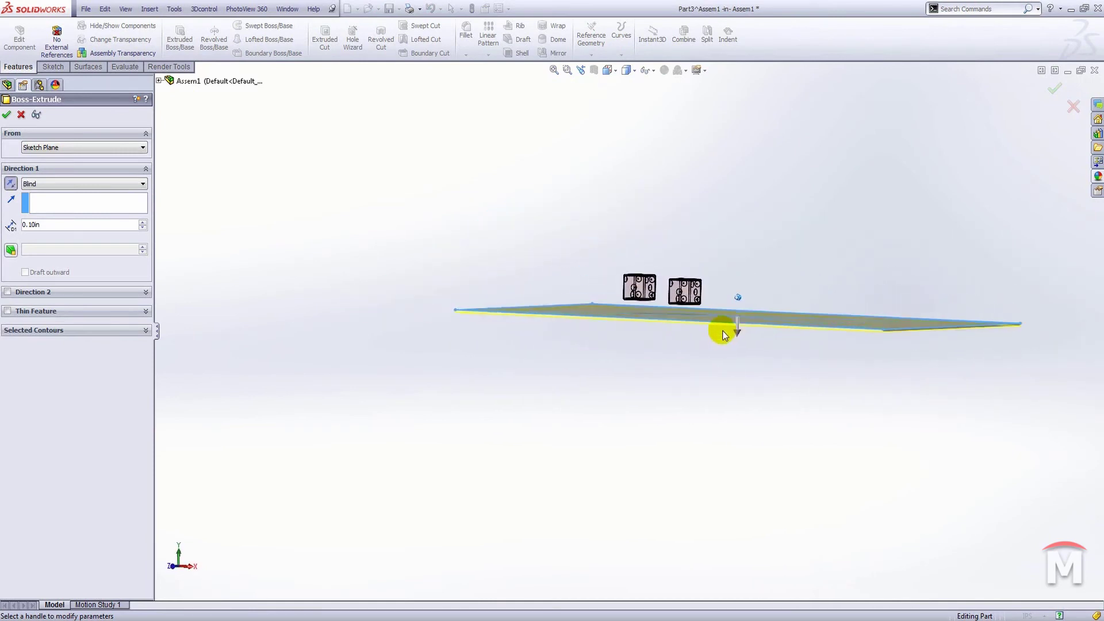
click(16, 223)
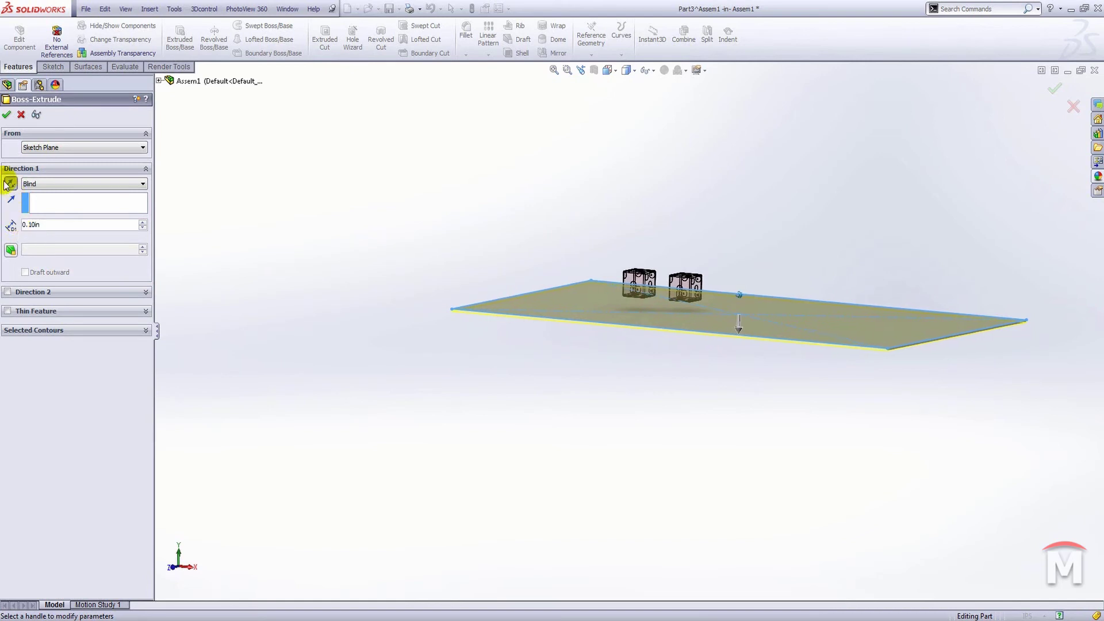
click(7, 115)
click(20, 36)
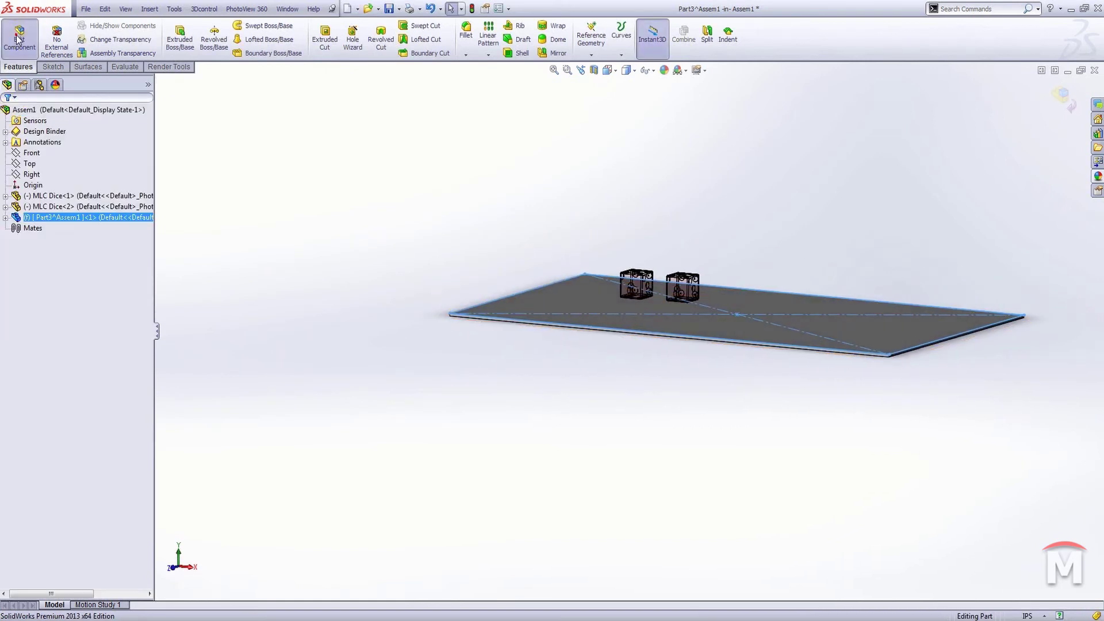
scroll(656, 313, down, 5)
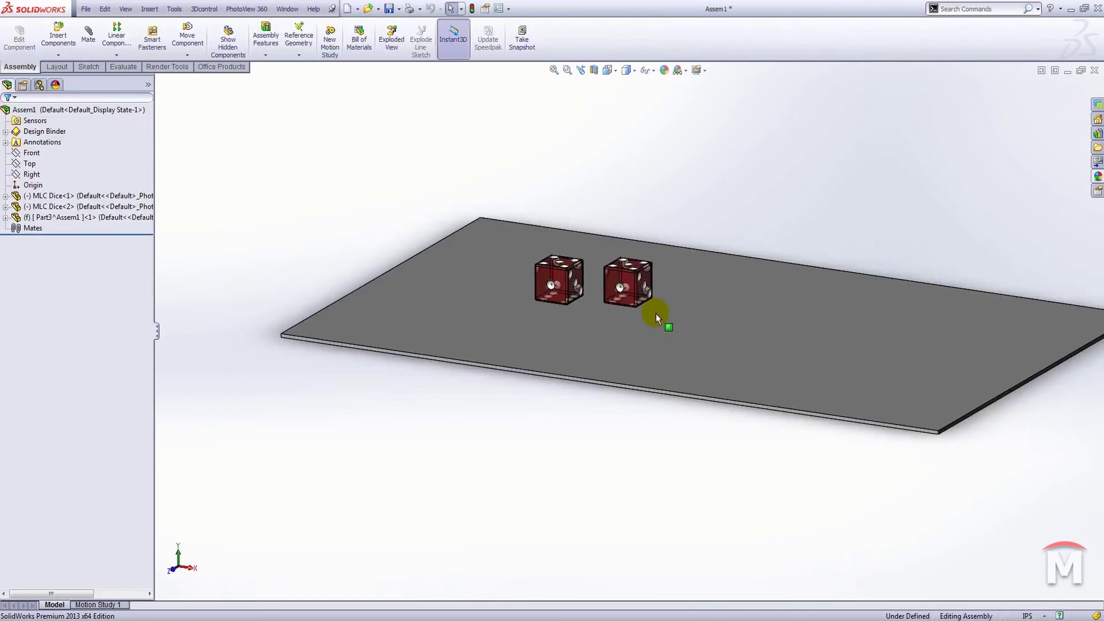
Step: Save the assembly as Roll Of The Dice, keeping the new base part stored inside the assembly
click(388, 9)
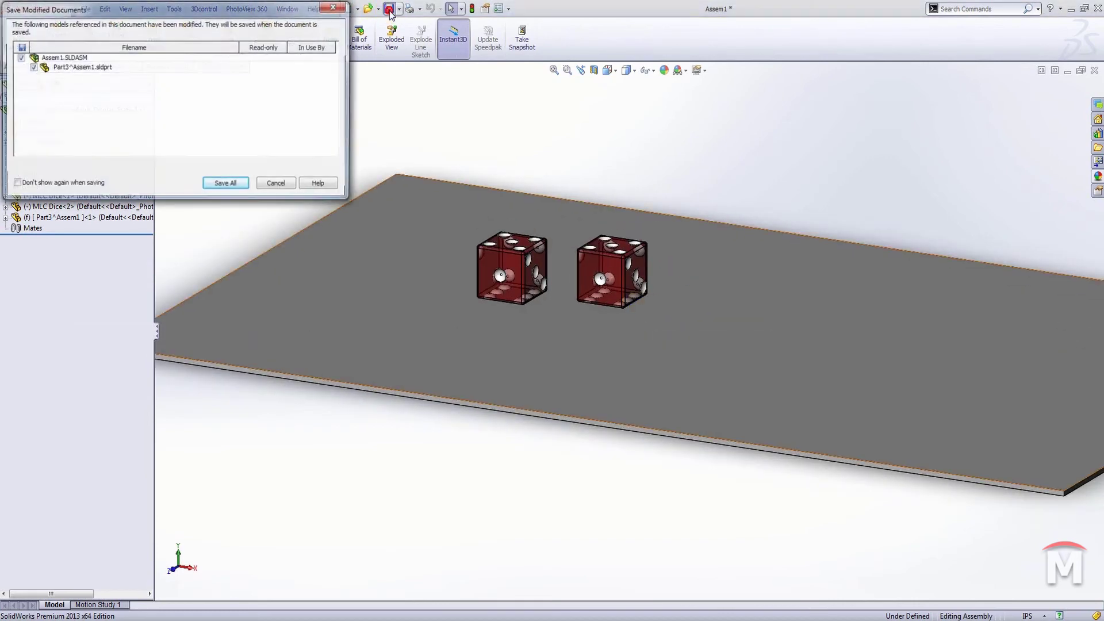
click(226, 183)
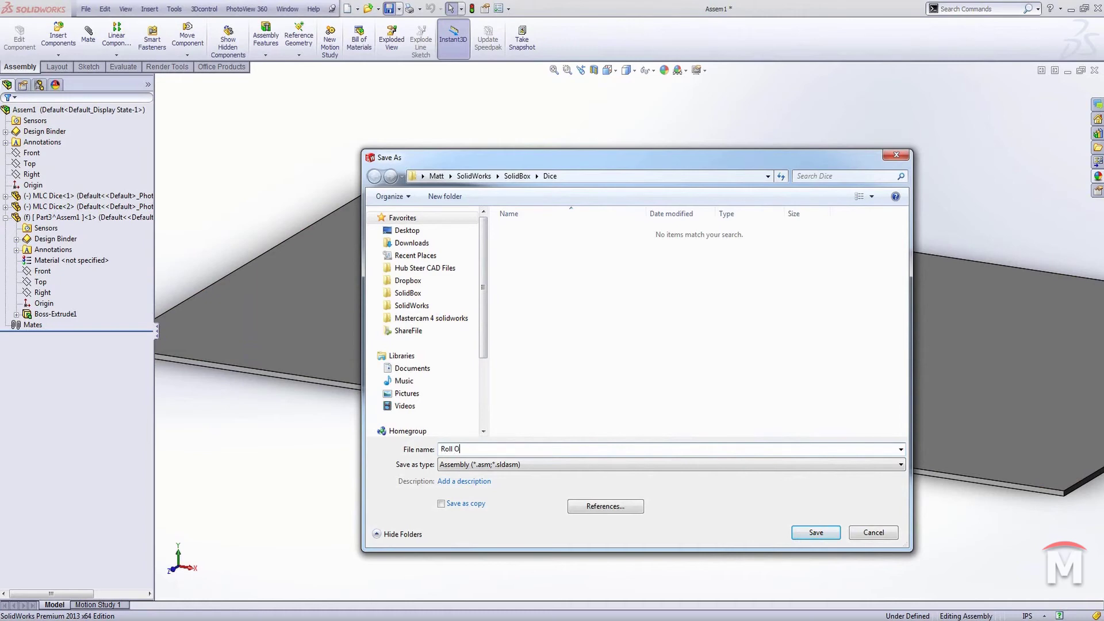
text(Roll Of The Dice)
key(Return)
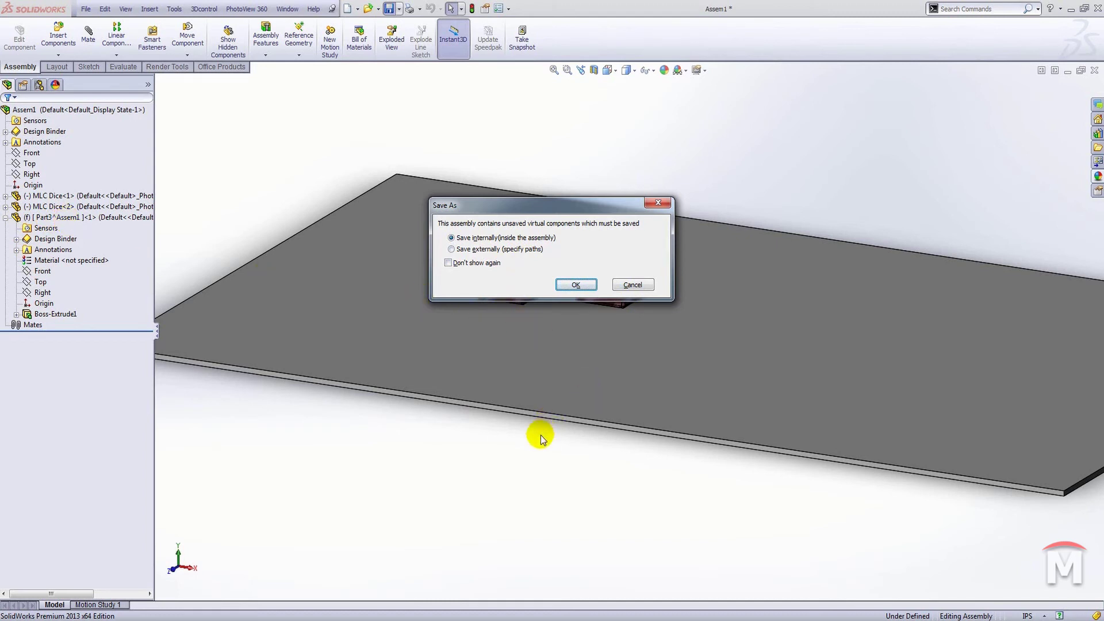
click(576, 285)
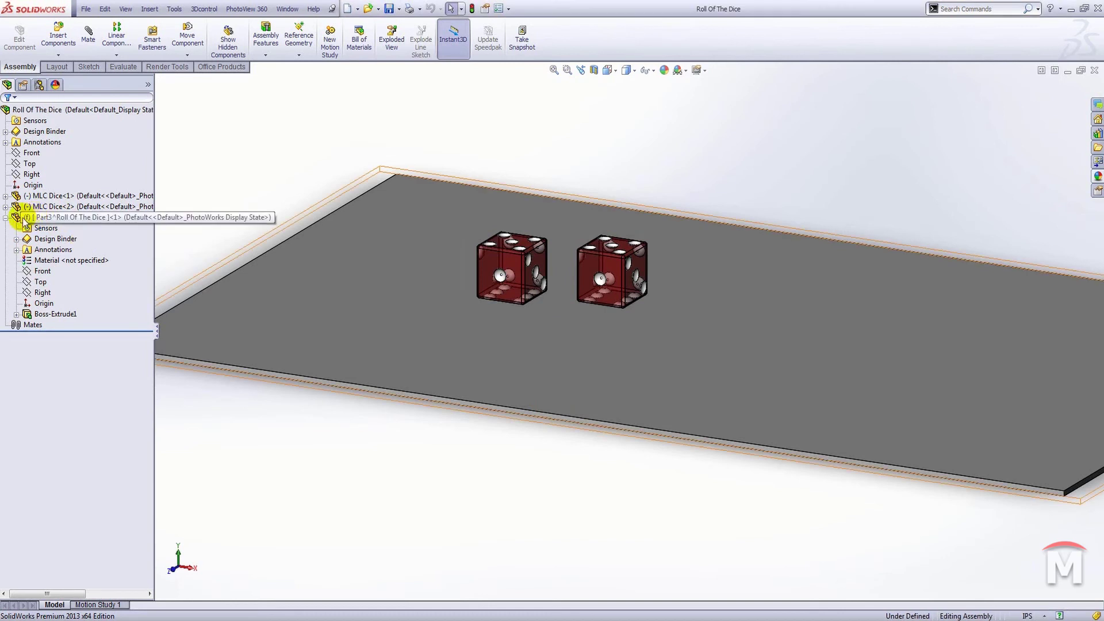
click(6, 219)
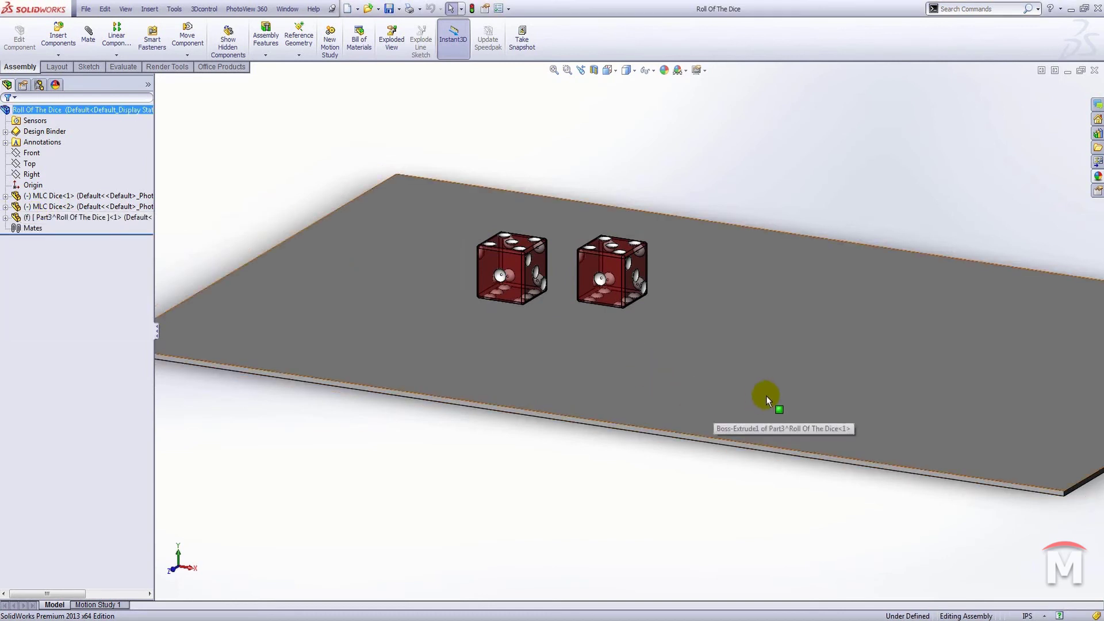
Step: In the front view, move both dice well above the base plate, leaving a gap between them
key(f)
middle_drag(772, 371, 613, 338)
key(ctrl+1)
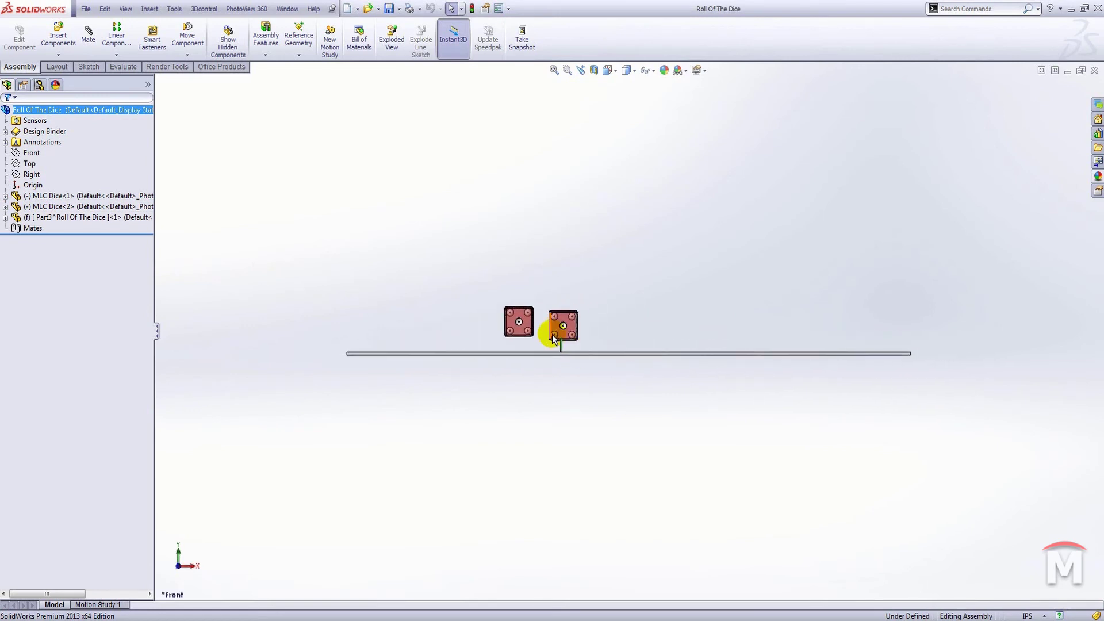
drag(558, 339, 655, 131)
drag(523, 316, 568, 134)
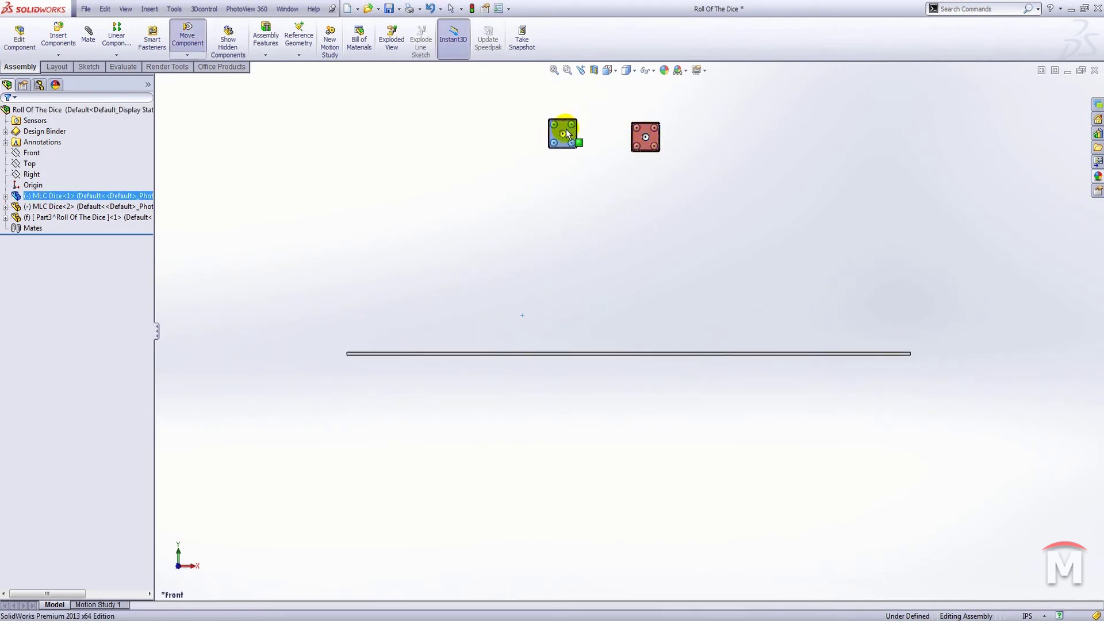
key(Escape)
scroll(652, 146, down, 2)
drag(639, 157, 641, 161)
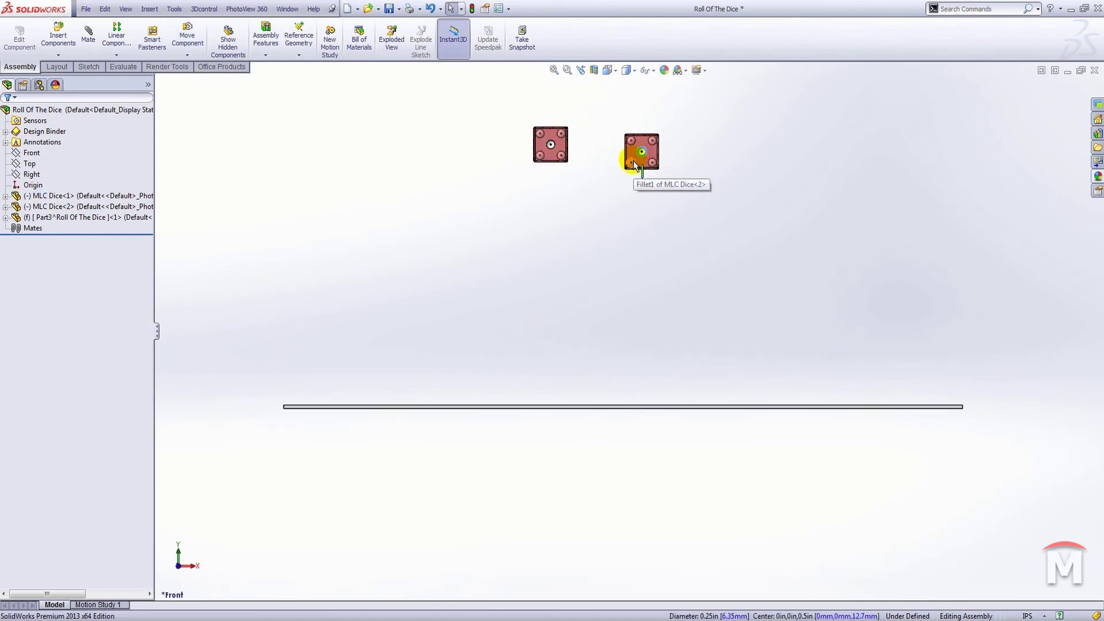
Step: Examine the two raised dice and their pips up close, and check the item visibility options
scroll(648, 155, down, 1)
middle_drag(649, 155, 650, 173)
scroll(651, 172, down, 2)
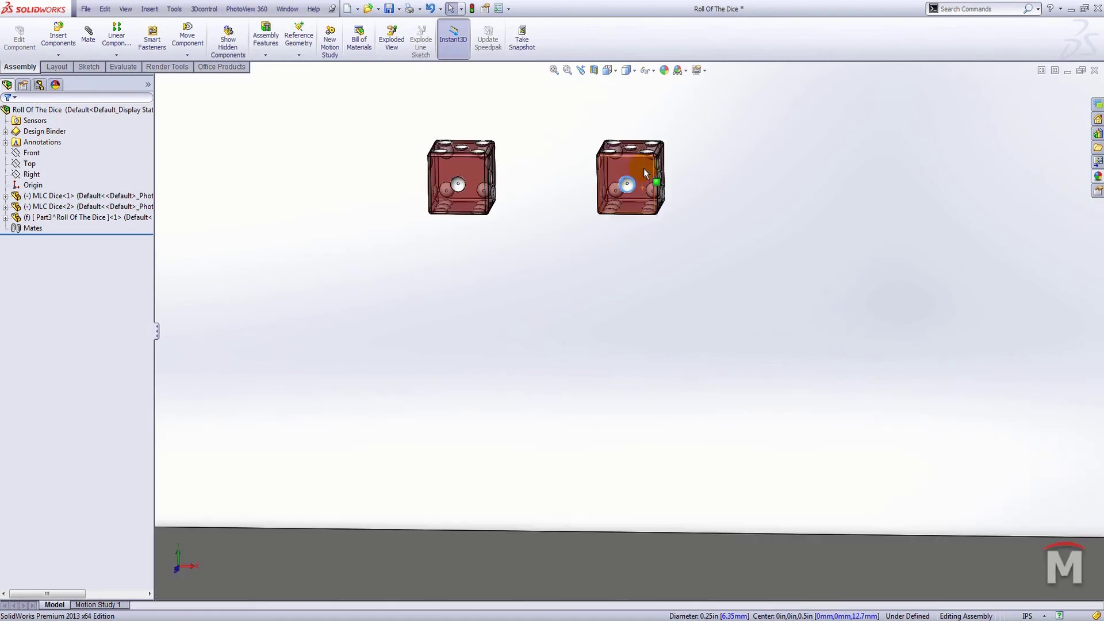
scroll(629, 207, down, 3)
middle_drag(629, 208, 623, 203)
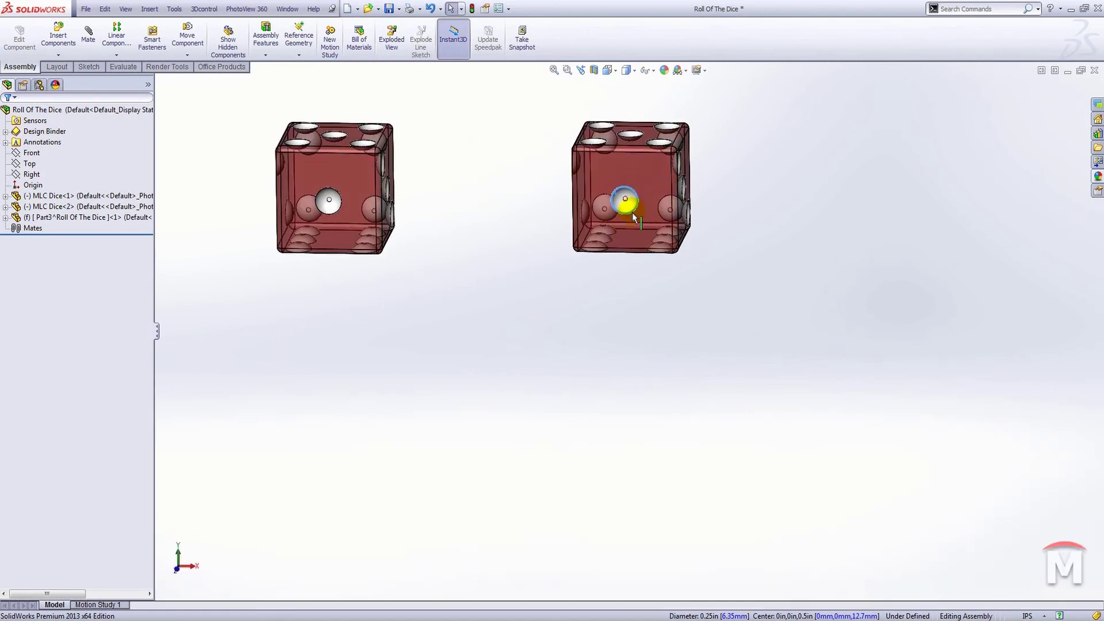
scroll(631, 230, up, 3)
click(646, 71)
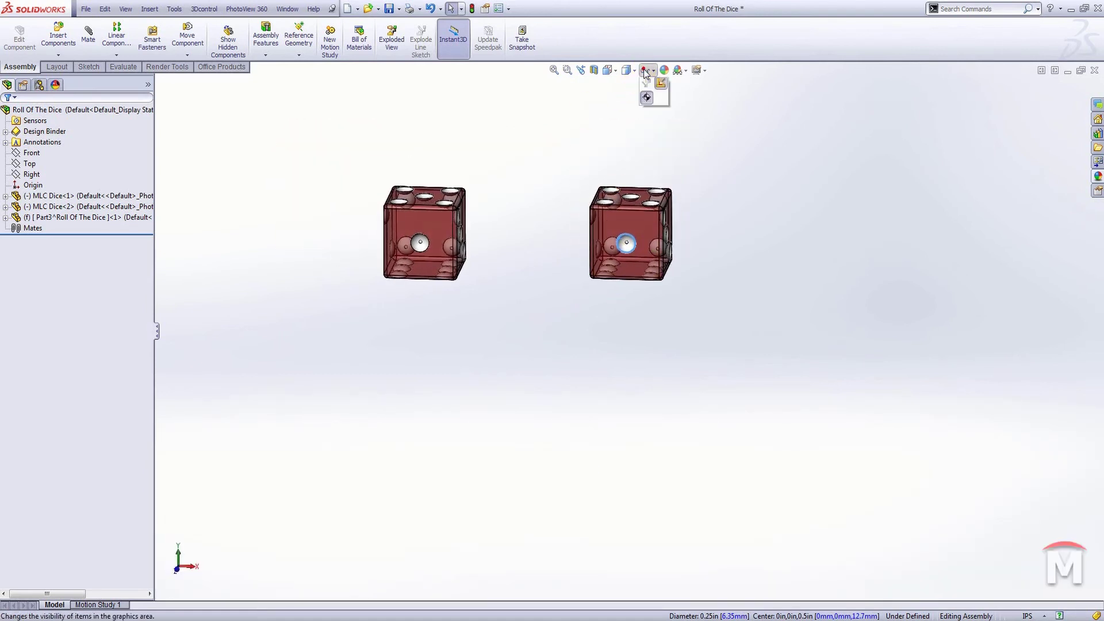
click(754, 188)
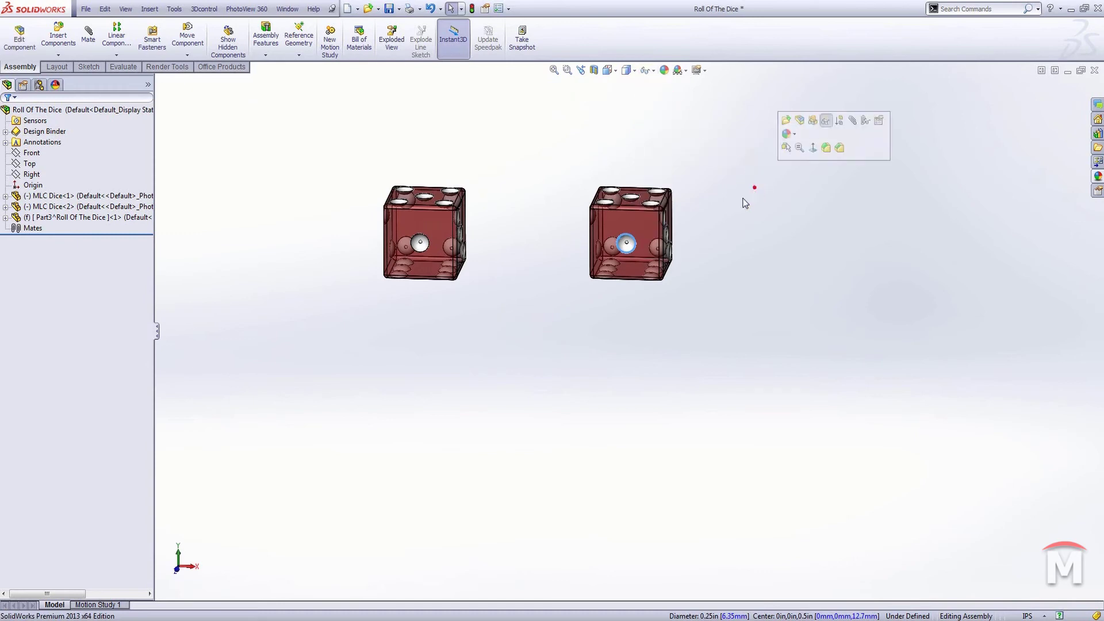
scroll(662, 235, down, 4)
middle_drag(634, 265, 566, 269)
scroll(566, 273, down, 2)
scroll(604, 279, up, 6)
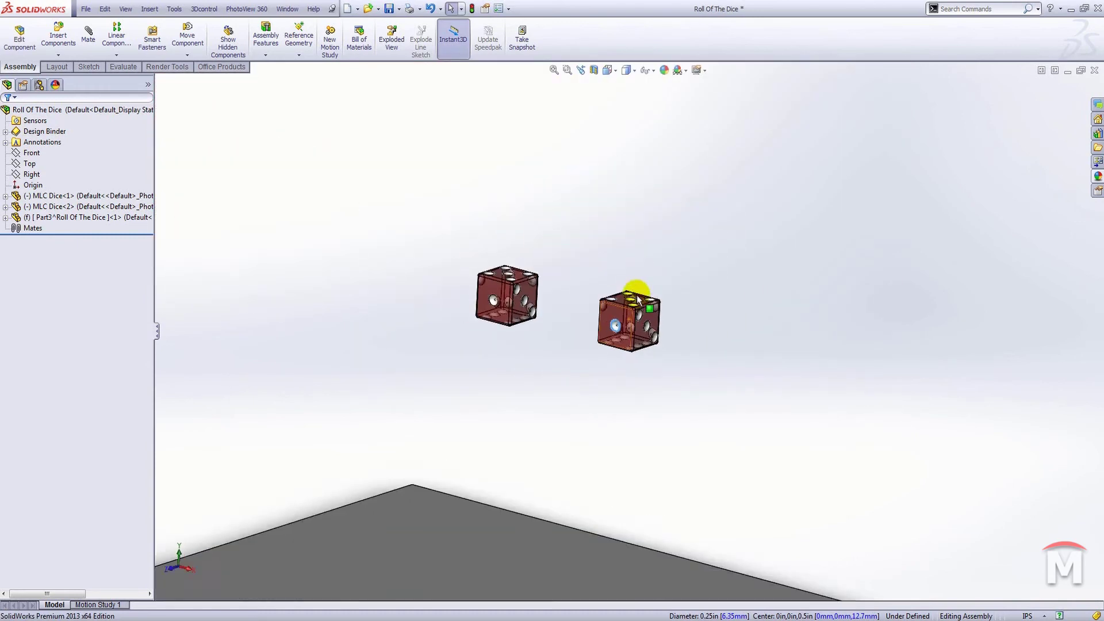
scroll(709, 513, down, 2)
scroll(591, 261, down, 6)
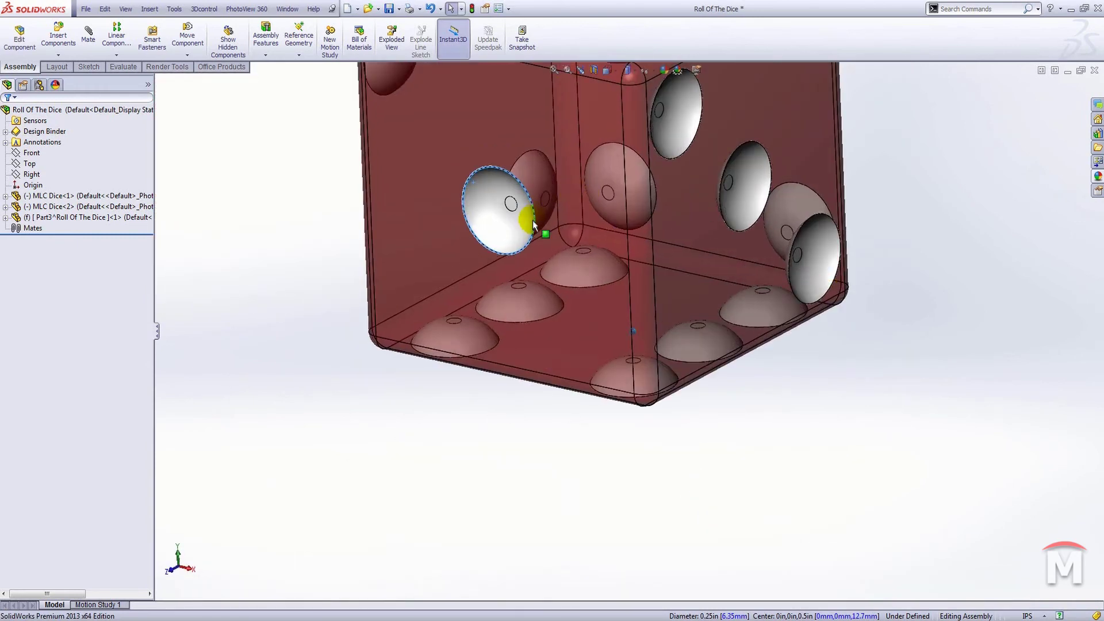
scroll(627, 290, up, 5)
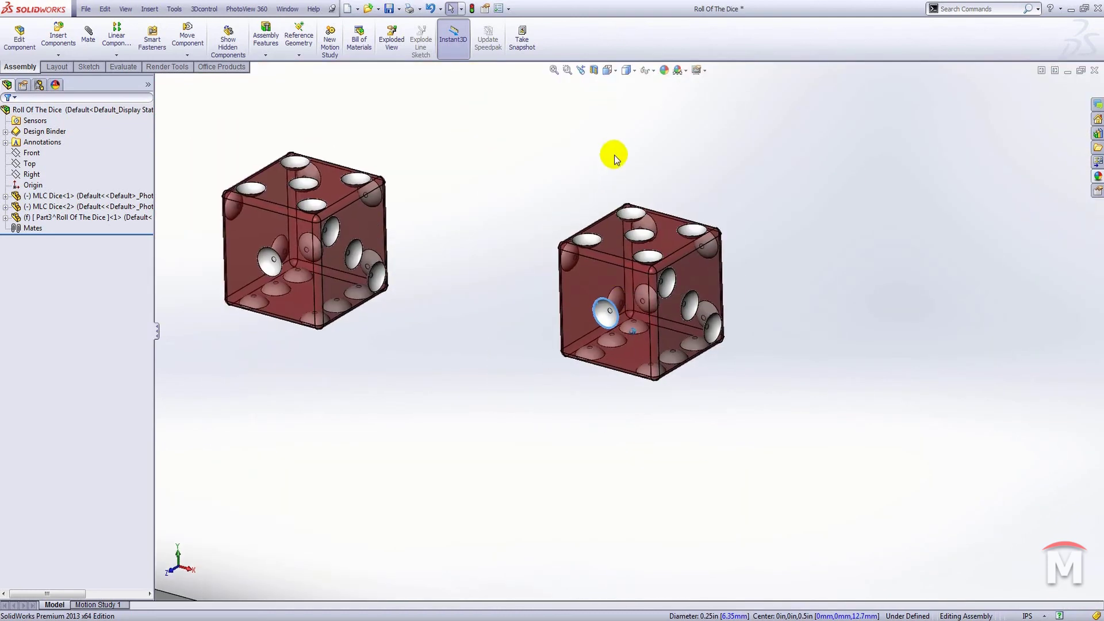
click(647, 69)
scroll(568, 171, up, 3)
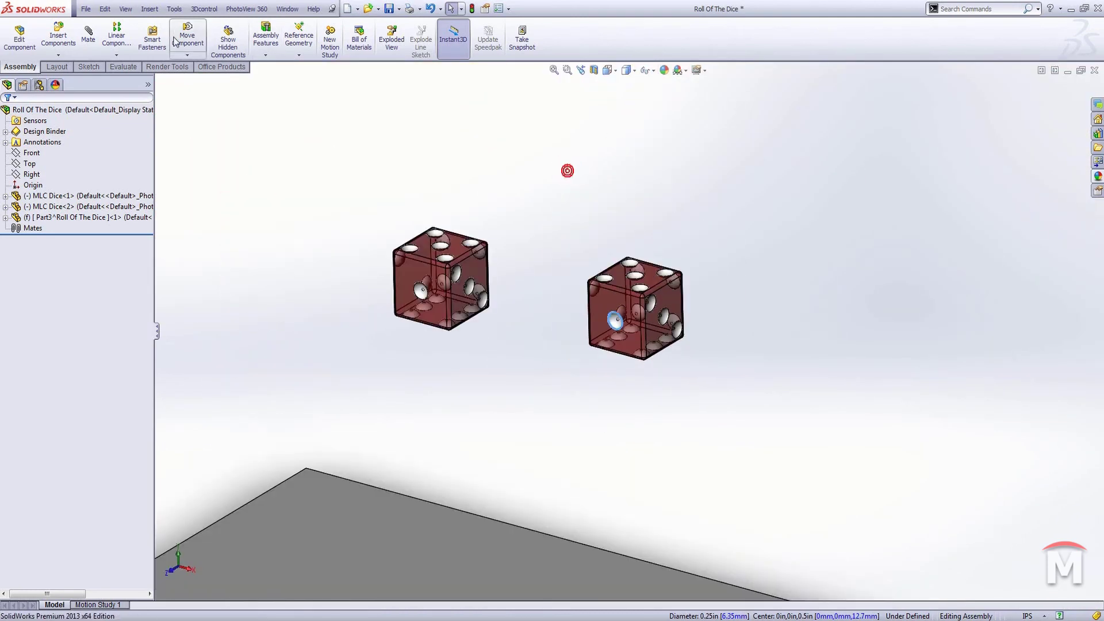
Step: Rotate both dice freely with Rotate Component so each is tumbled at a different angle
click(639, 312)
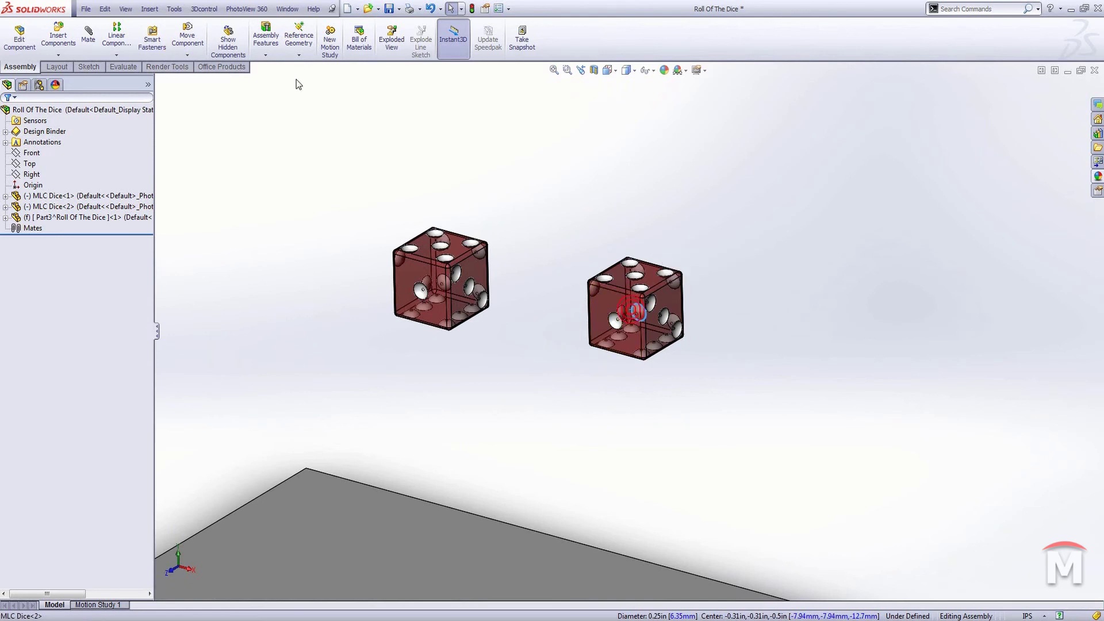
click(186, 55)
click(210, 81)
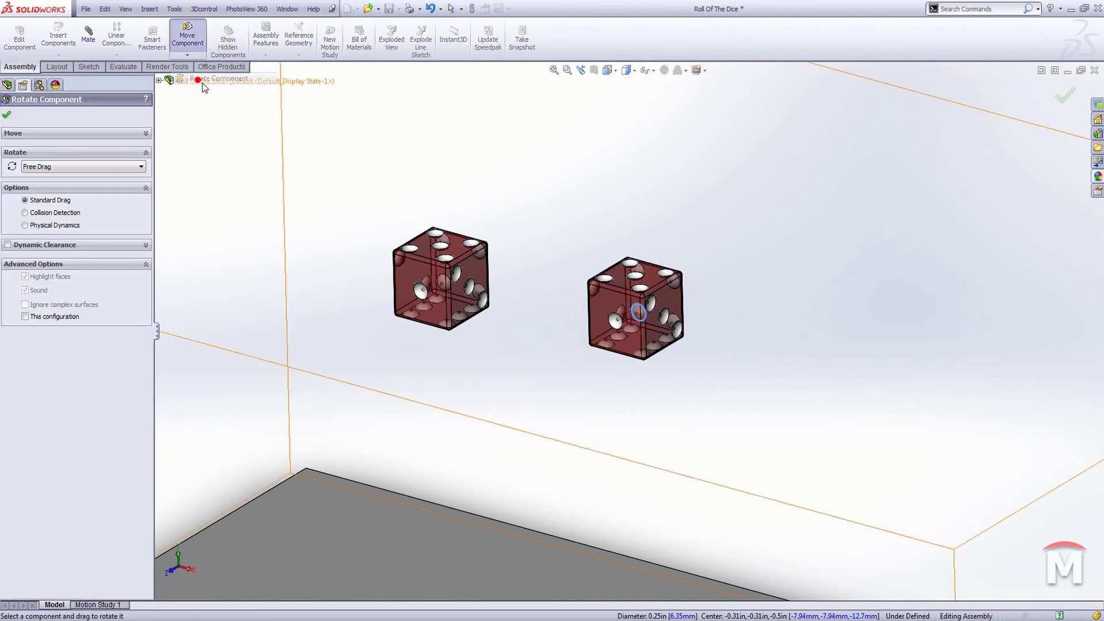
drag(622, 299, 637, 272)
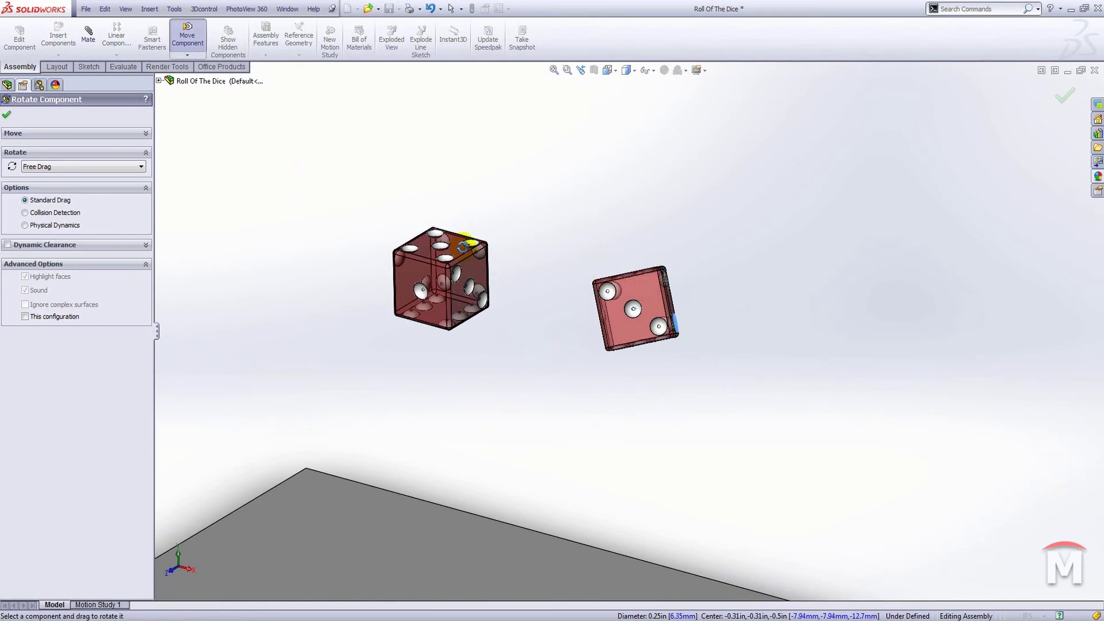
drag(466, 245, 432, 195)
drag(445, 184, 498, 263)
scroll(614, 395, up, 3)
key(ctrl+1)
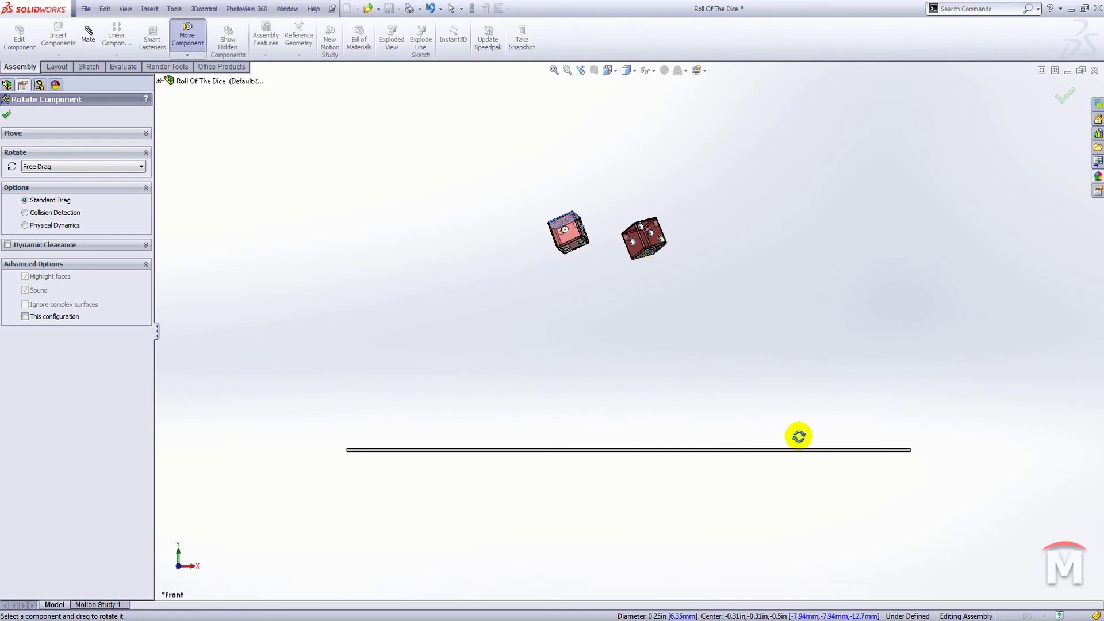
click(6, 116)
Step: Rebuild and save the assembly with the repositioned dice
middle_drag(286, 232, 699, 304)
click(390, 9)
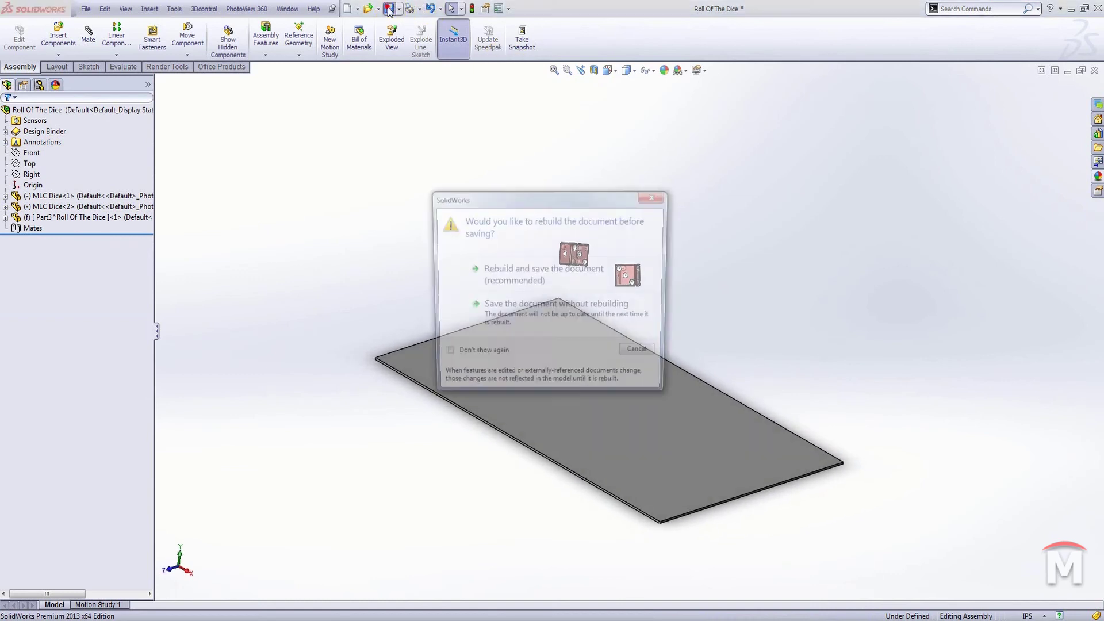
click(509, 273)
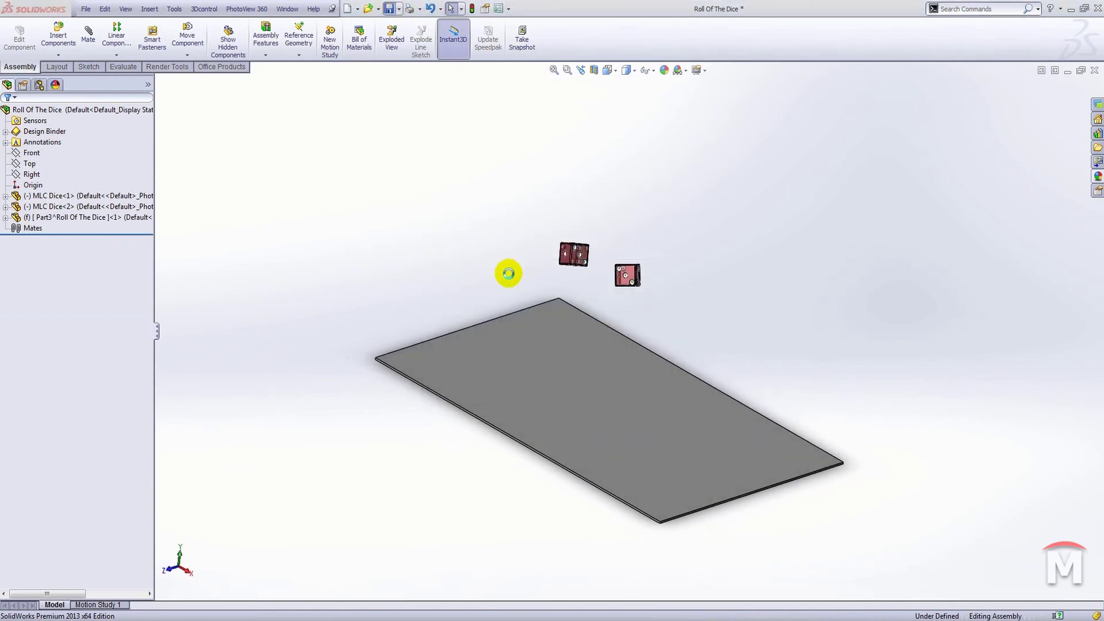
mouse_move(509, 274)
middle_down()
mouse_move(530, 334)
mouse_move(571, 378)
mouse_move(389, 550)
middle_up()
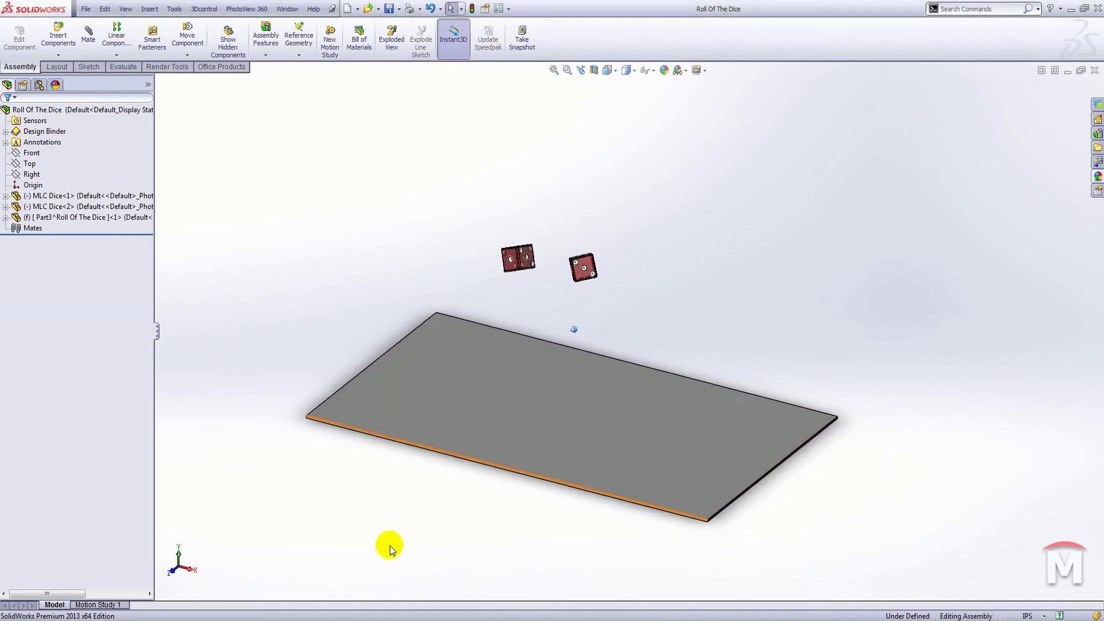
Step: Assign Plain Carbon Steel as the material of the base plate part
click(5, 217)
click(5, 218)
click(5, 217)
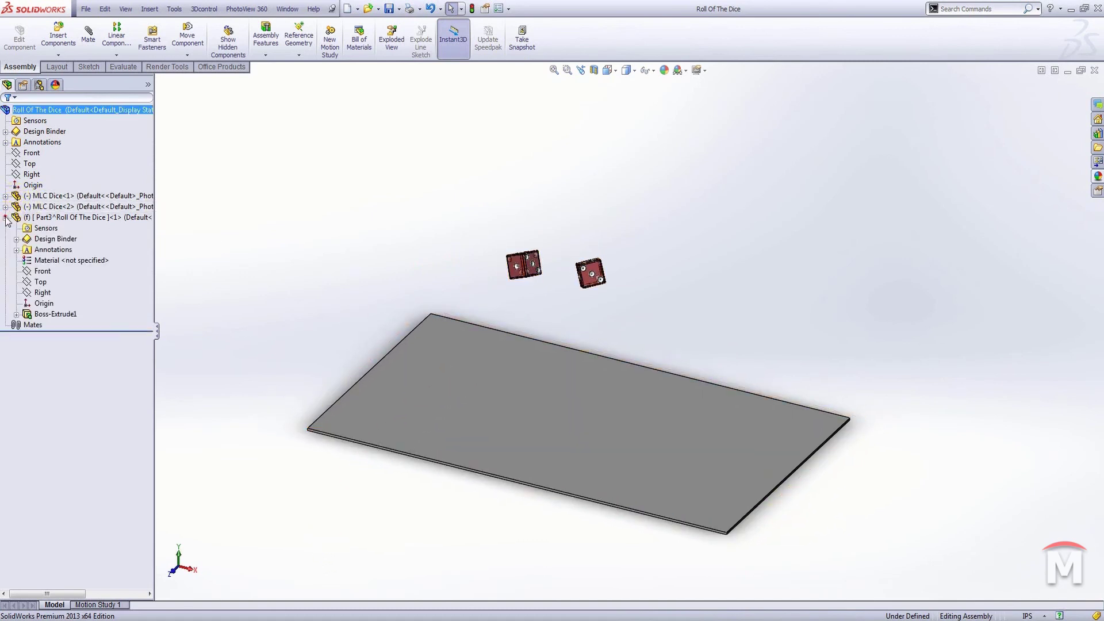
click(29, 261)
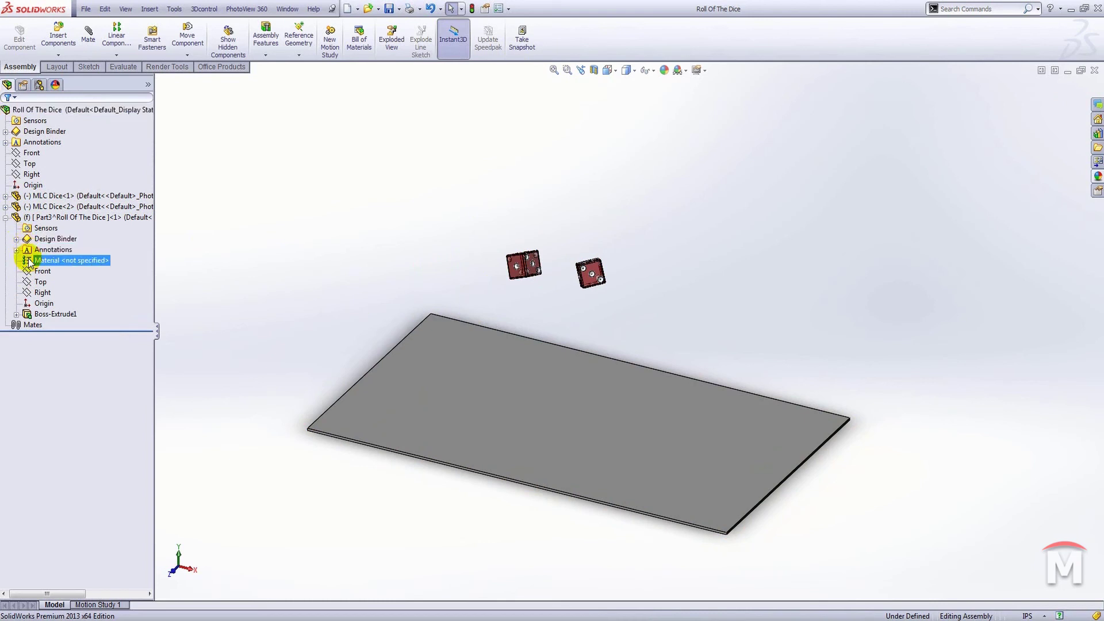
right_click(30, 261)
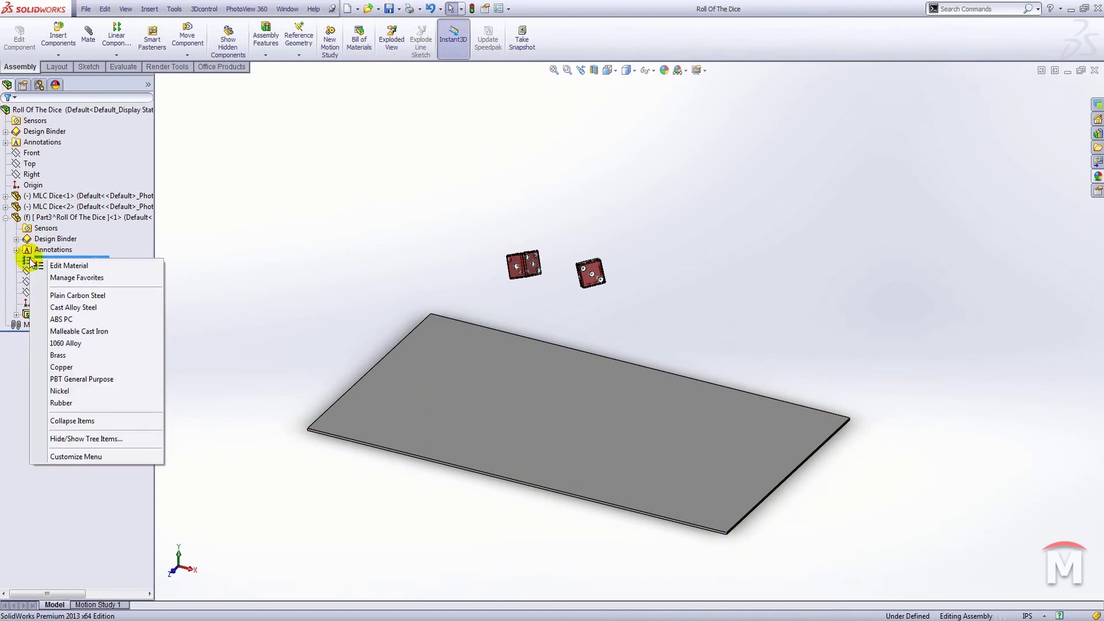
click(85, 296)
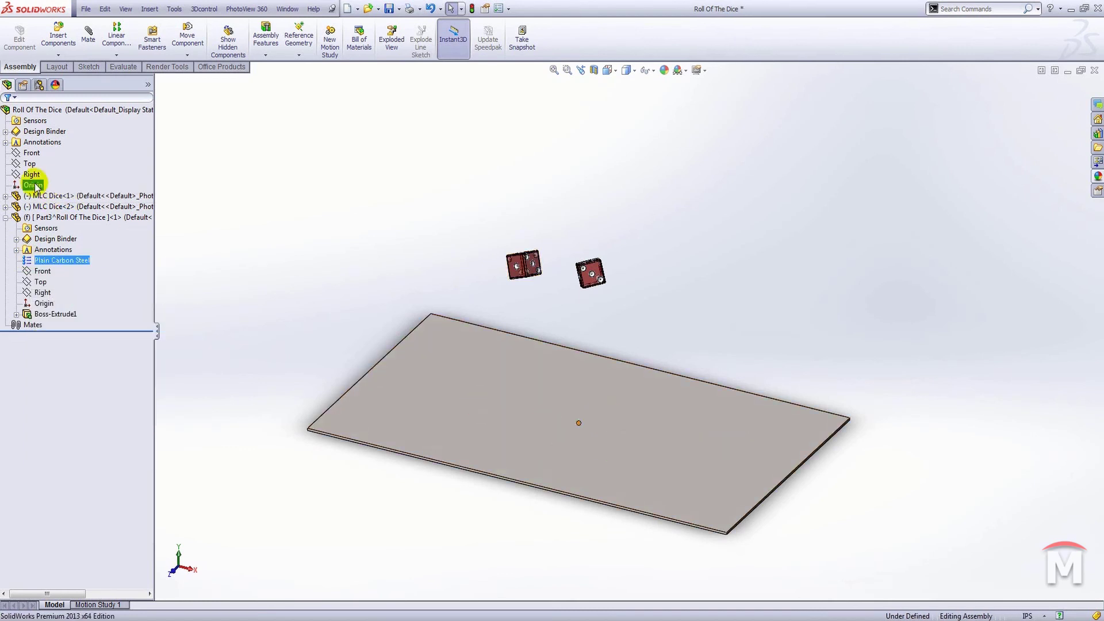
click(5, 217)
Step: Assign ABS PC as the material of the dice part and collapse its feature list
click(5, 195)
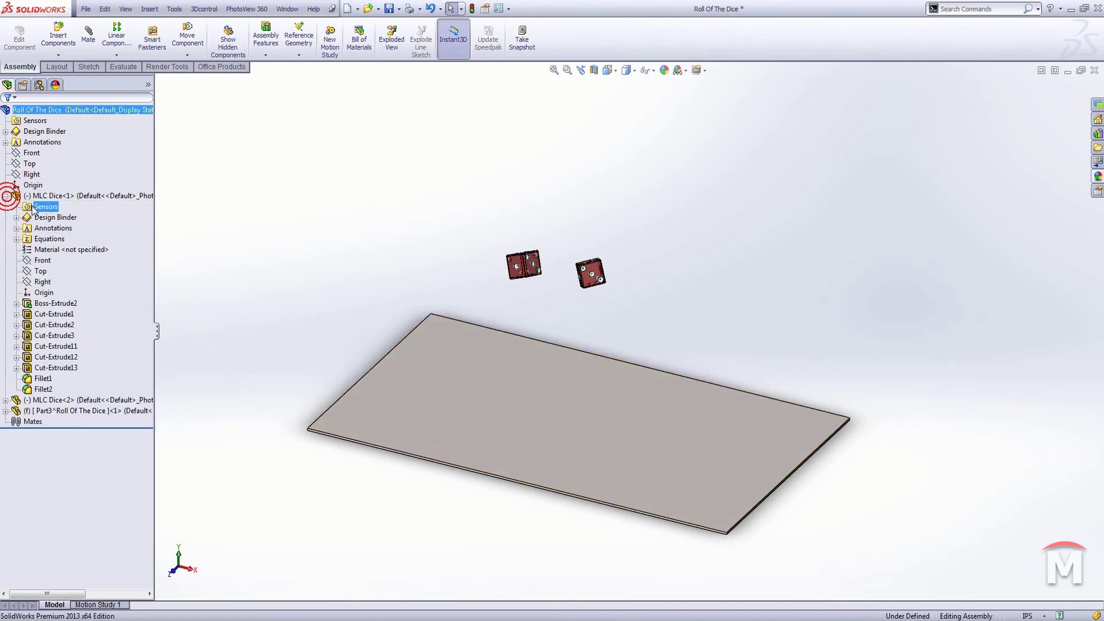
right_click(33, 250)
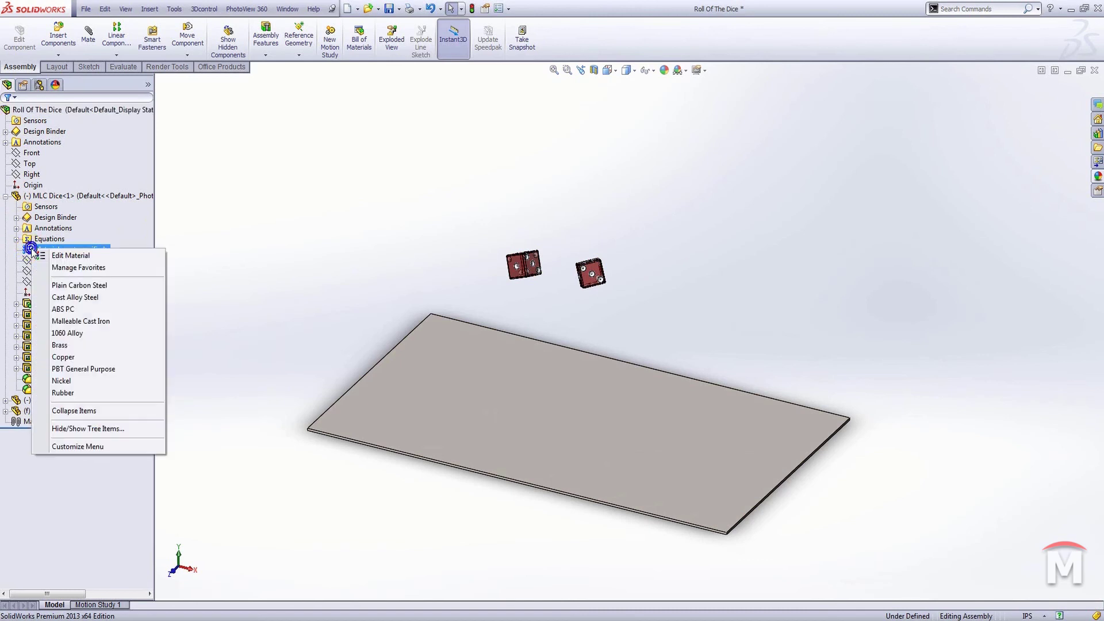
click(68, 309)
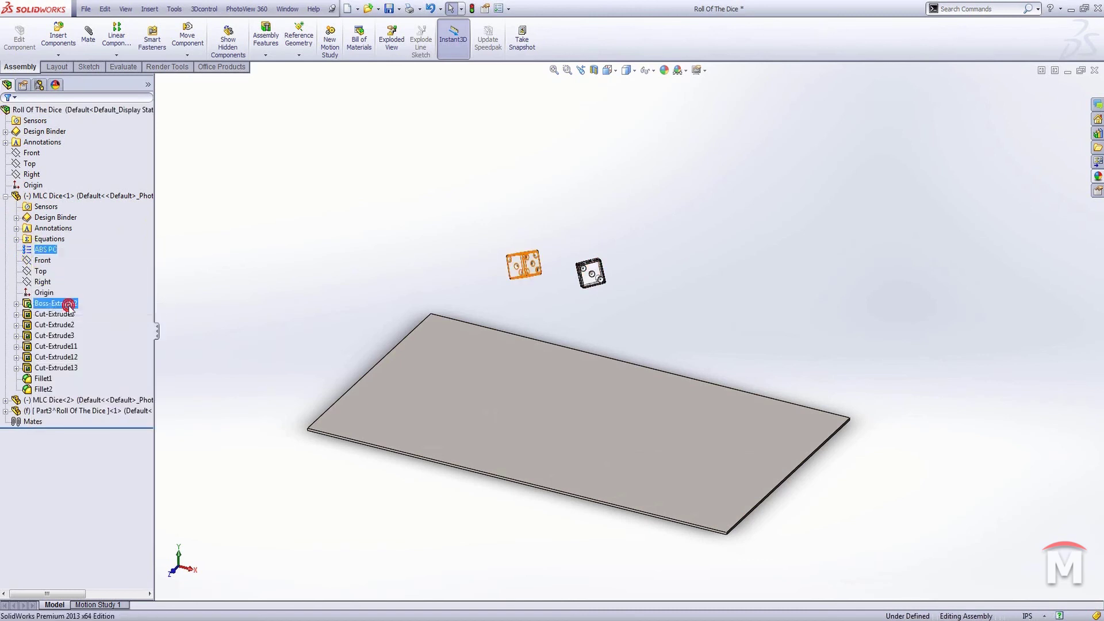
scroll(585, 298, down, 5)
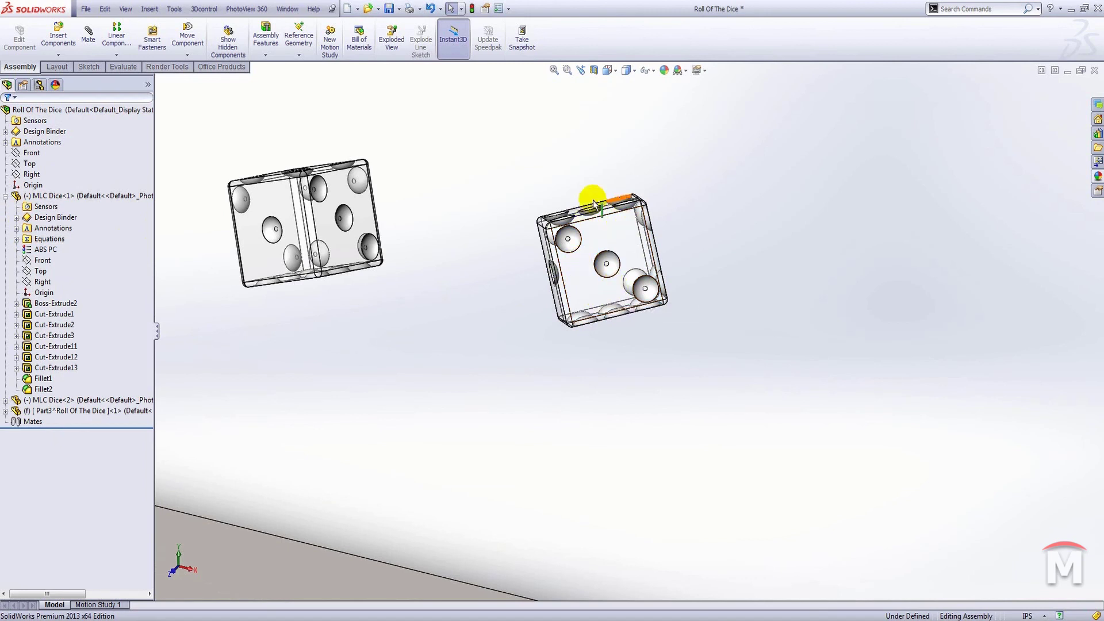
click(30, 251)
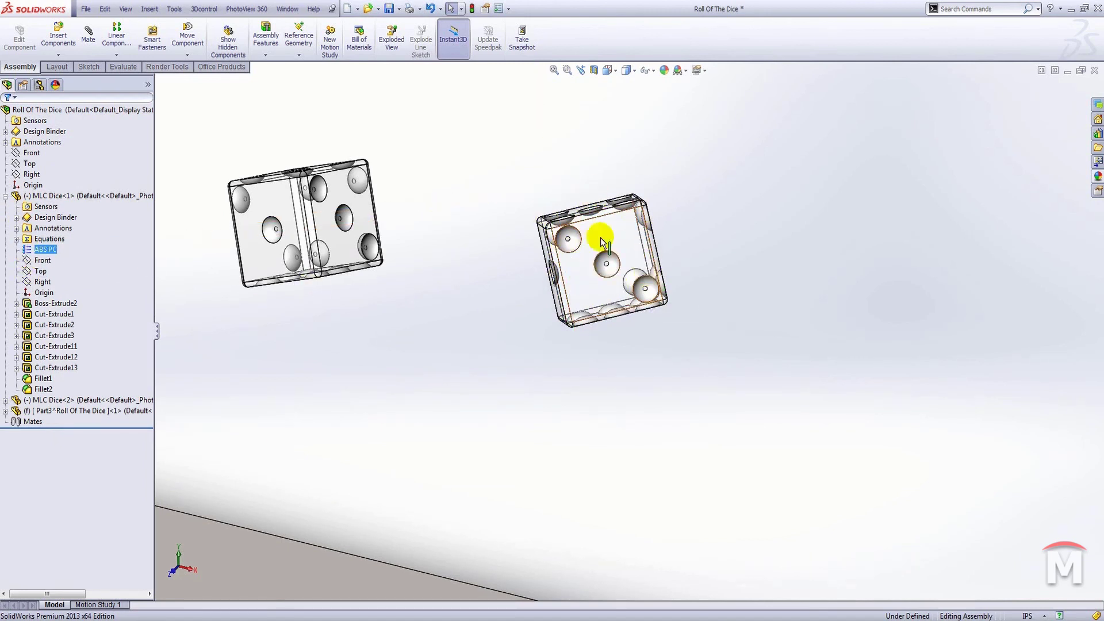
click(6, 196)
Step: Apply the clear plastic acrylic appearance to the body of the second die and colour it red
middle_drag(474, 286, 620, 311)
scroll(620, 310, down, 5)
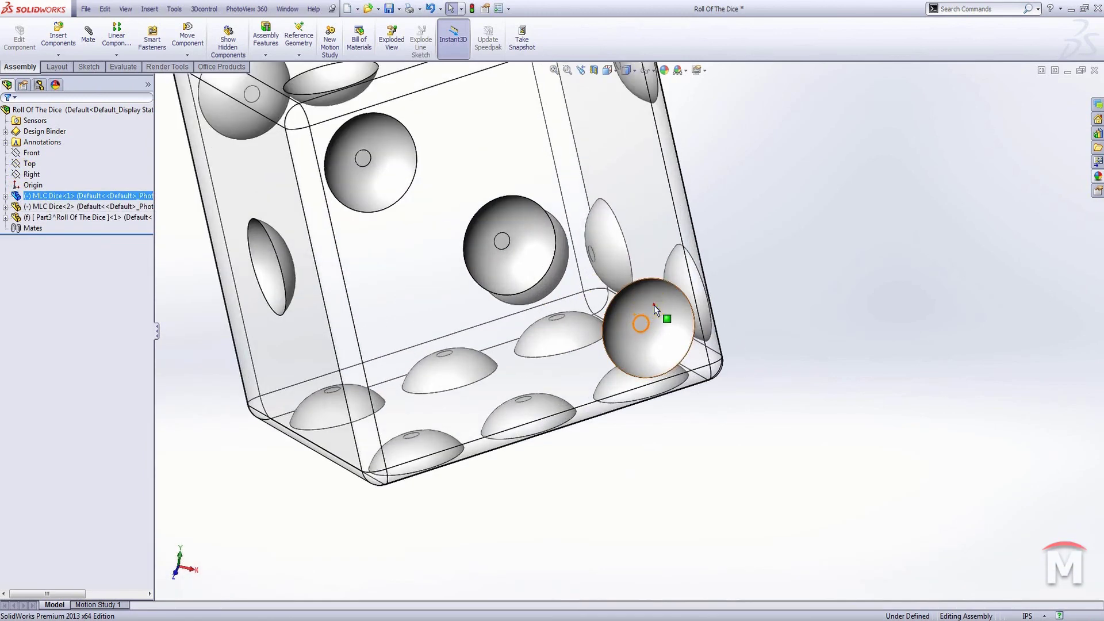
click(654, 304)
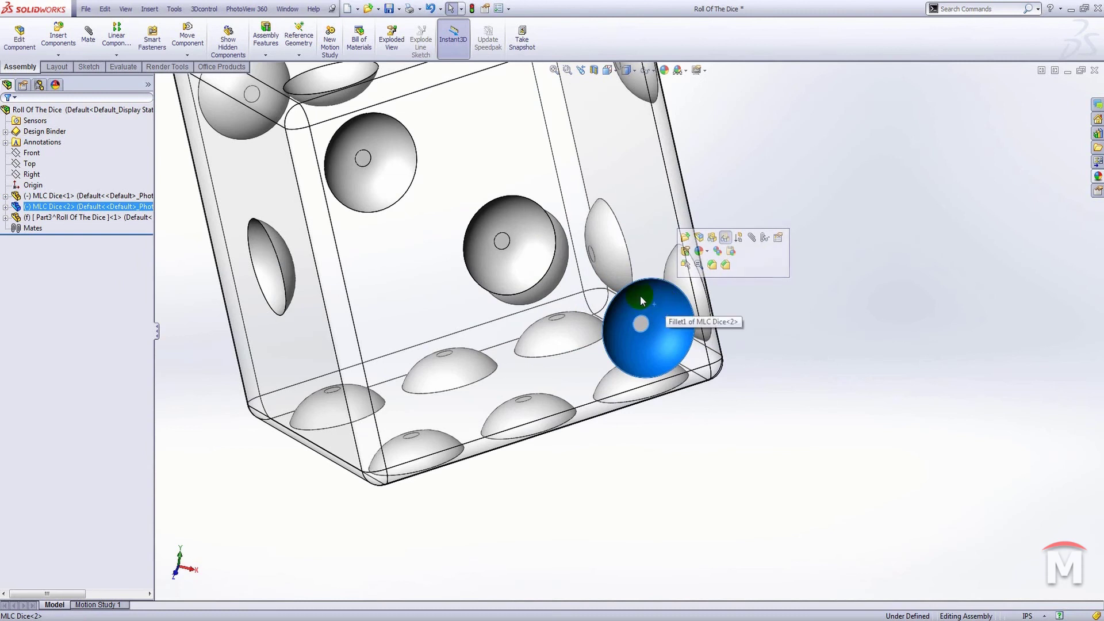
click(709, 251)
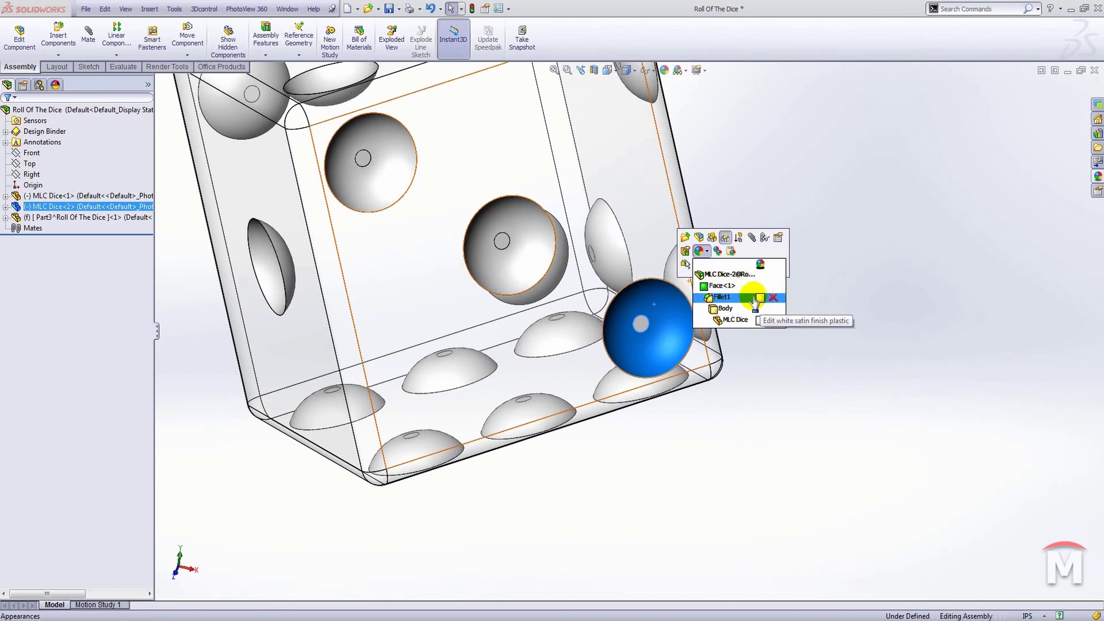
click(742, 304)
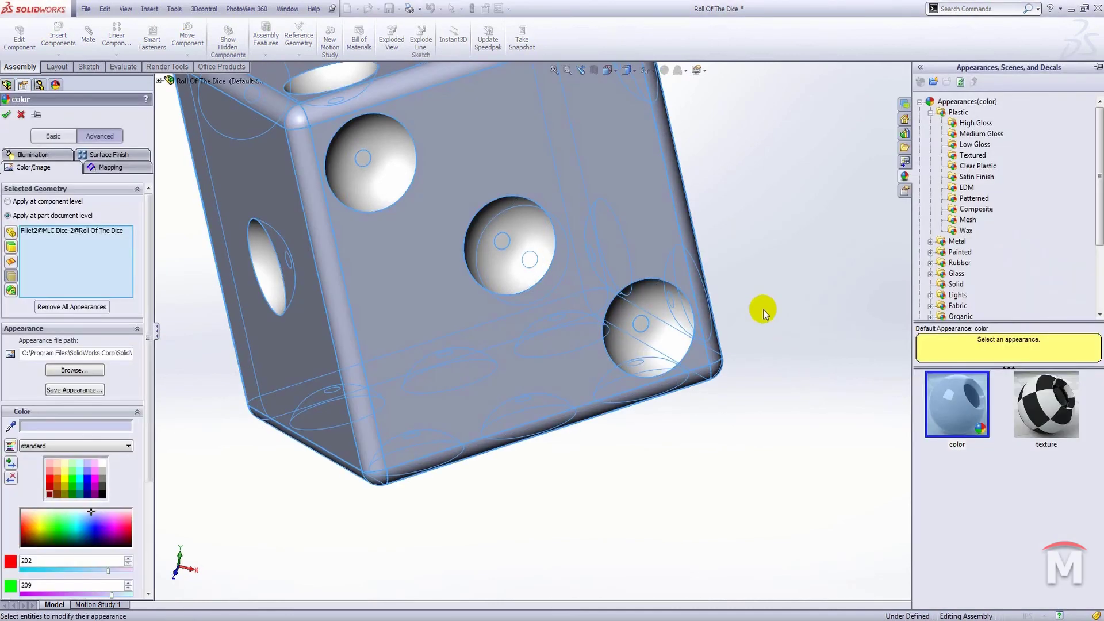
click(977, 166)
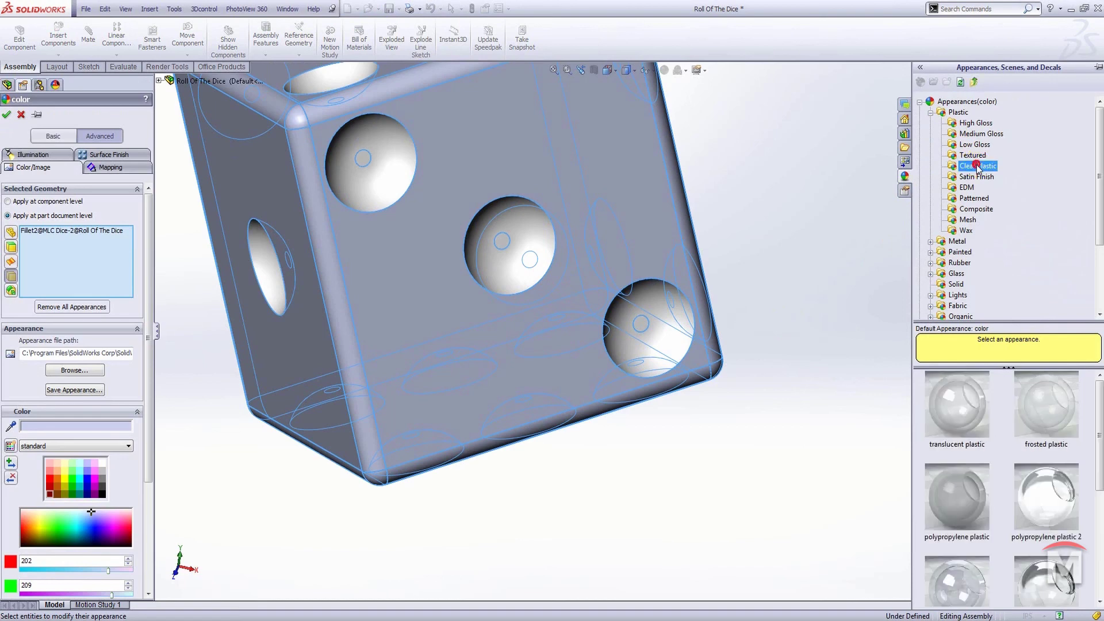
scroll(962, 422, down, 3)
click(957, 541)
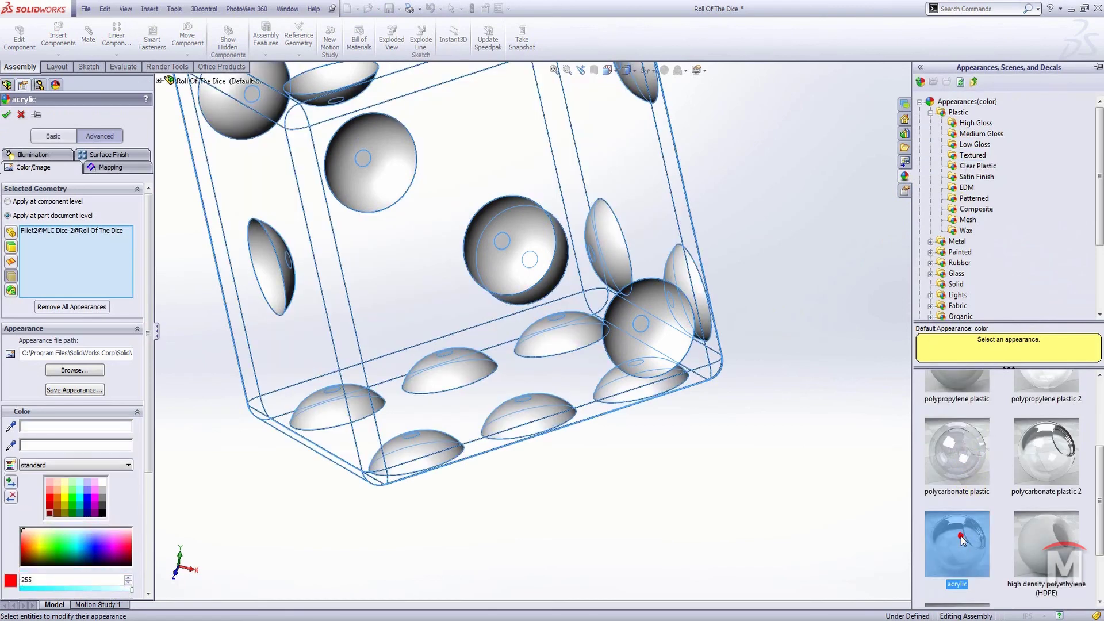
click(51, 502)
Step: Set the transparent amount of the red acrylic appearance to 0.35 and accept the appearance
click(33, 154)
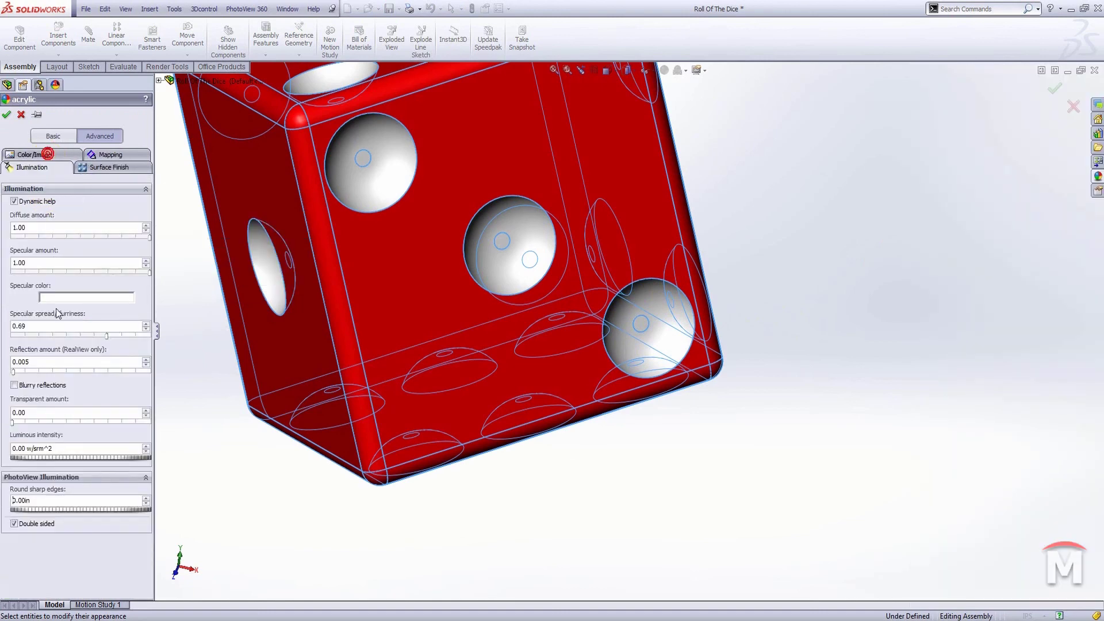
drag(12, 423, 56, 424)
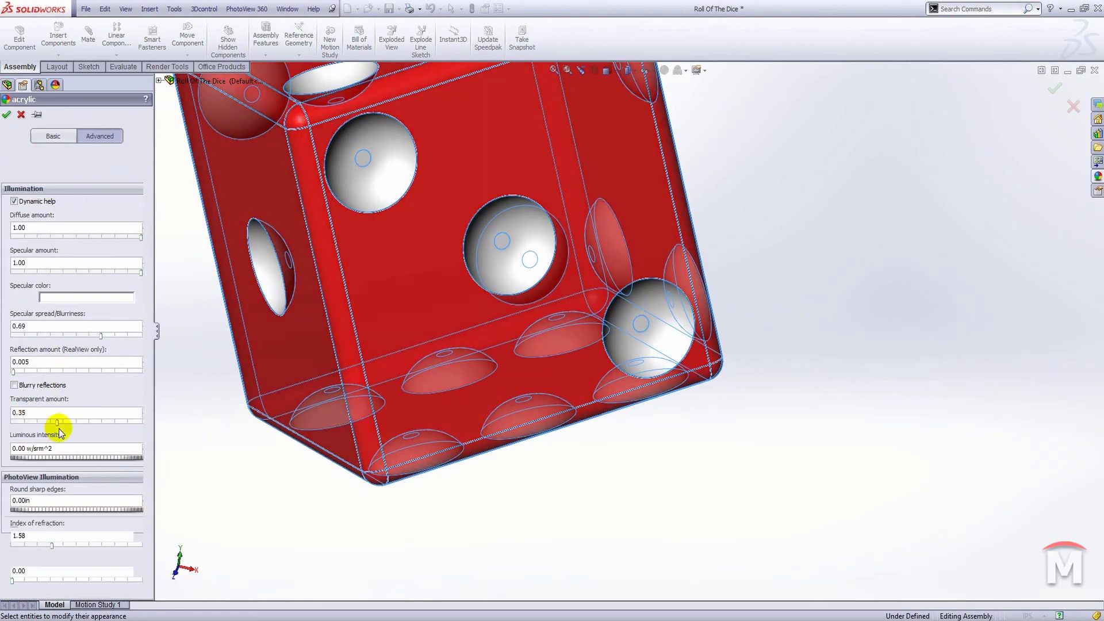
click(8, 116)
Step: Review the appearances applied to the die at face, feature, body and part level
scroll(671, 338, up, 5)
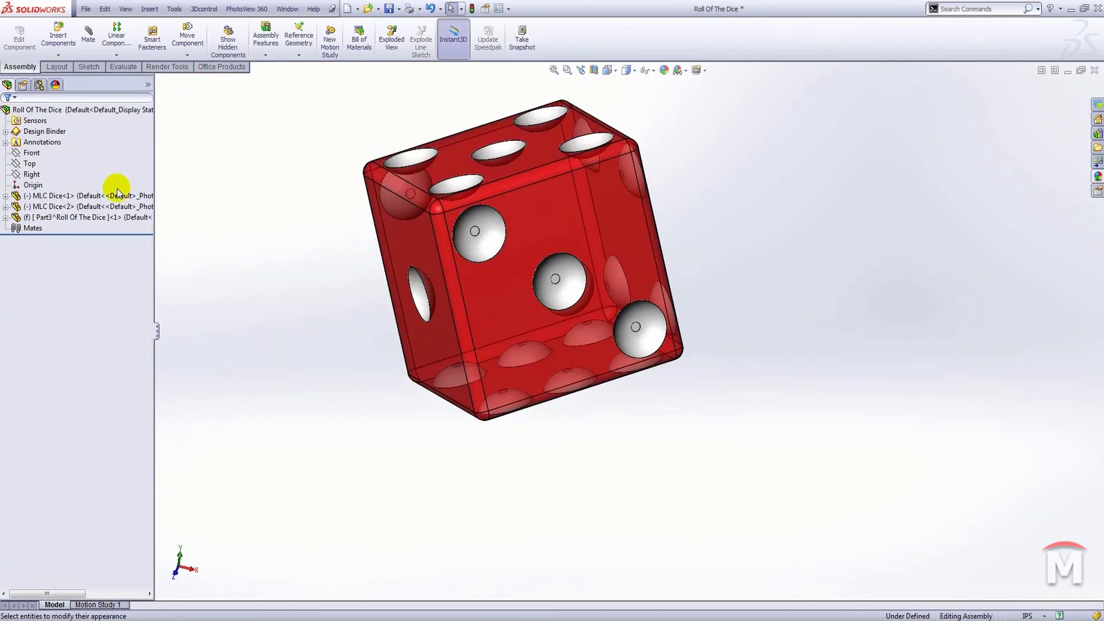
click(510, 295)
click(571, 240)
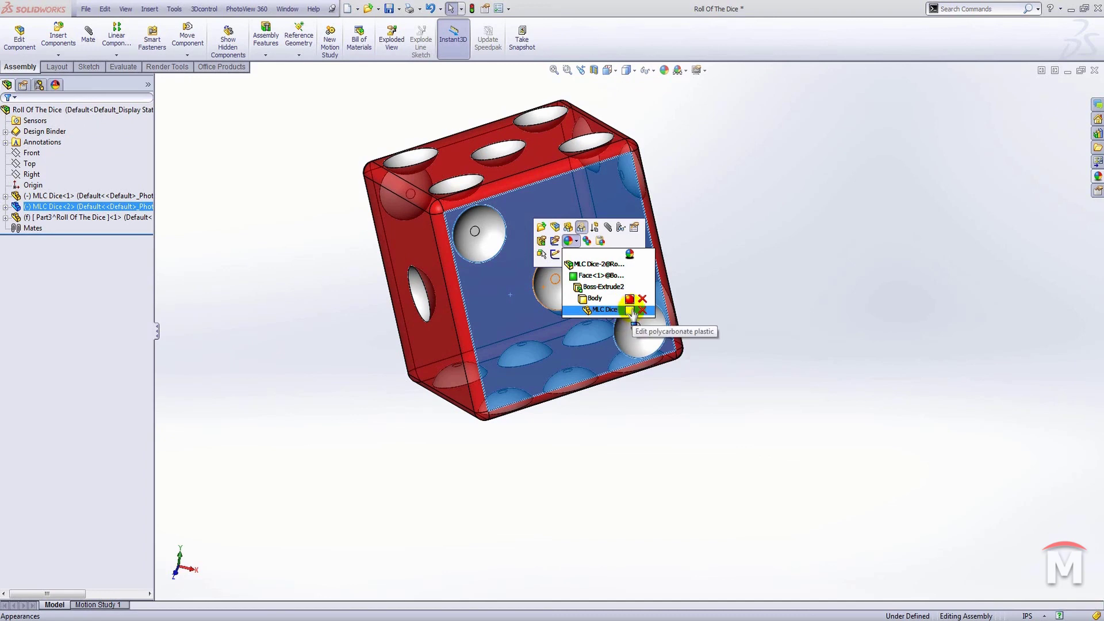
scroll(730, 313, up, 6)
click(693, 351)
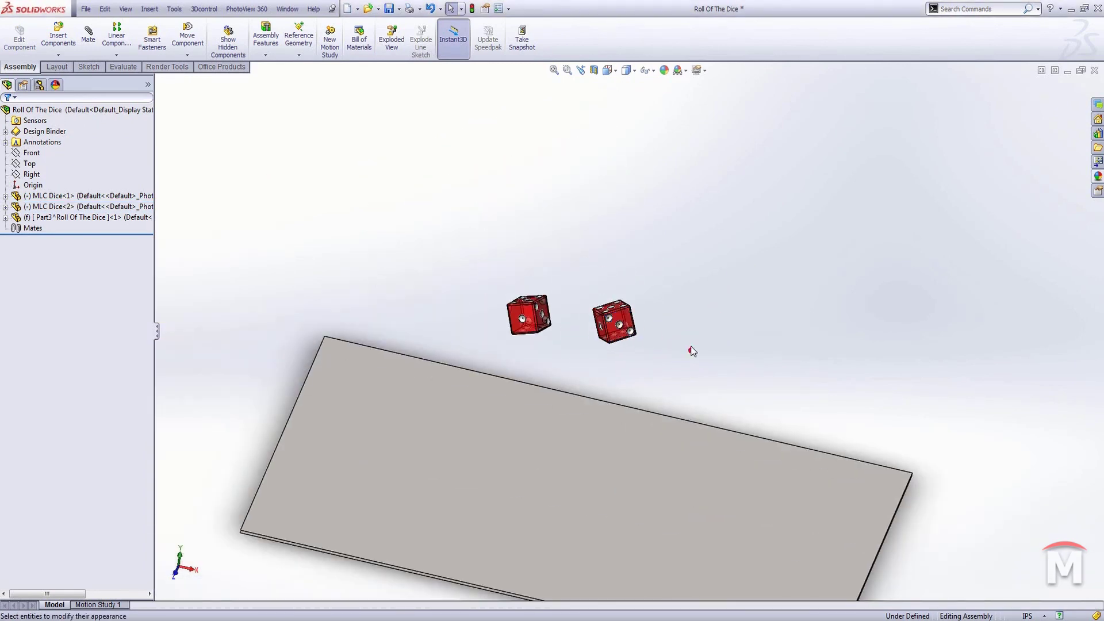
Step: Show the assembly from the front and save all modified documents, keeping the virtual base plate part inside the assembly
key(ctrl+1)
click(389, 9)
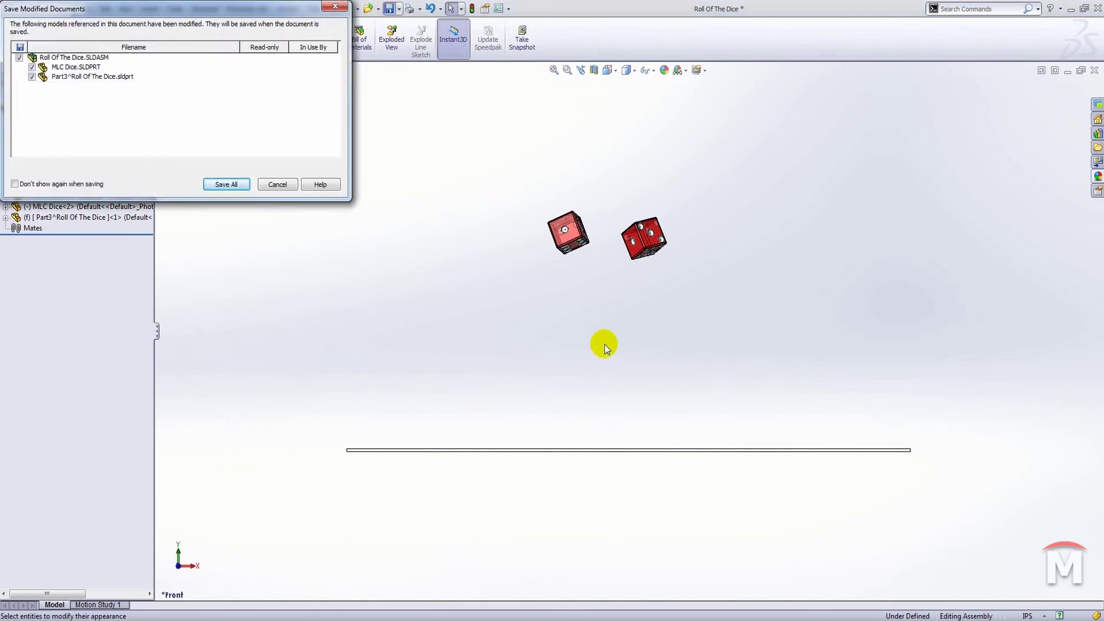
click(229, 184)
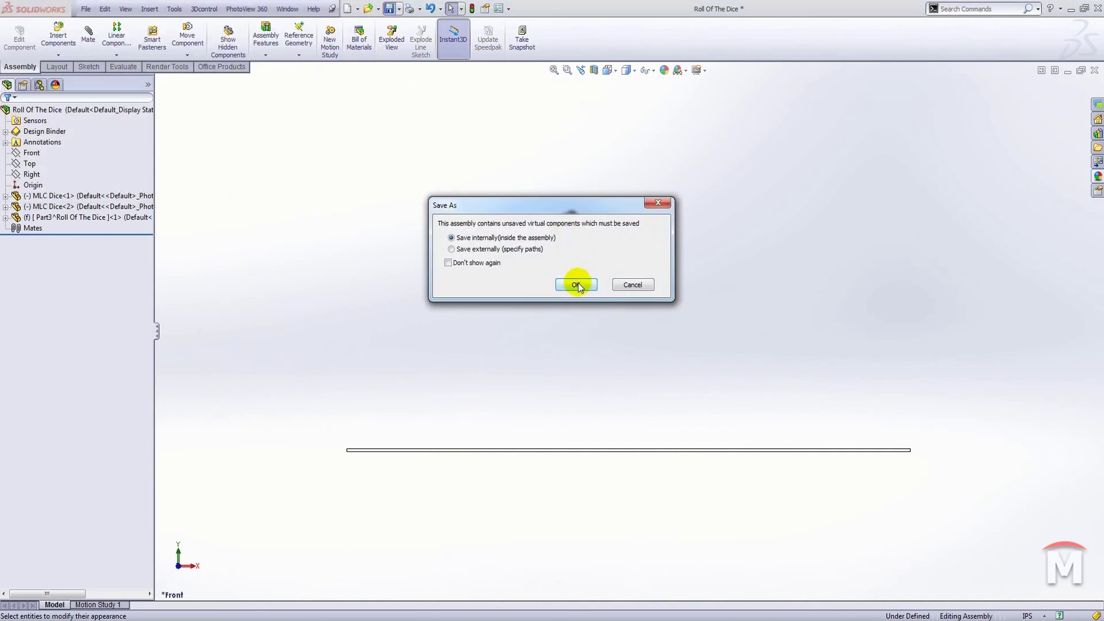
click(576, 285)
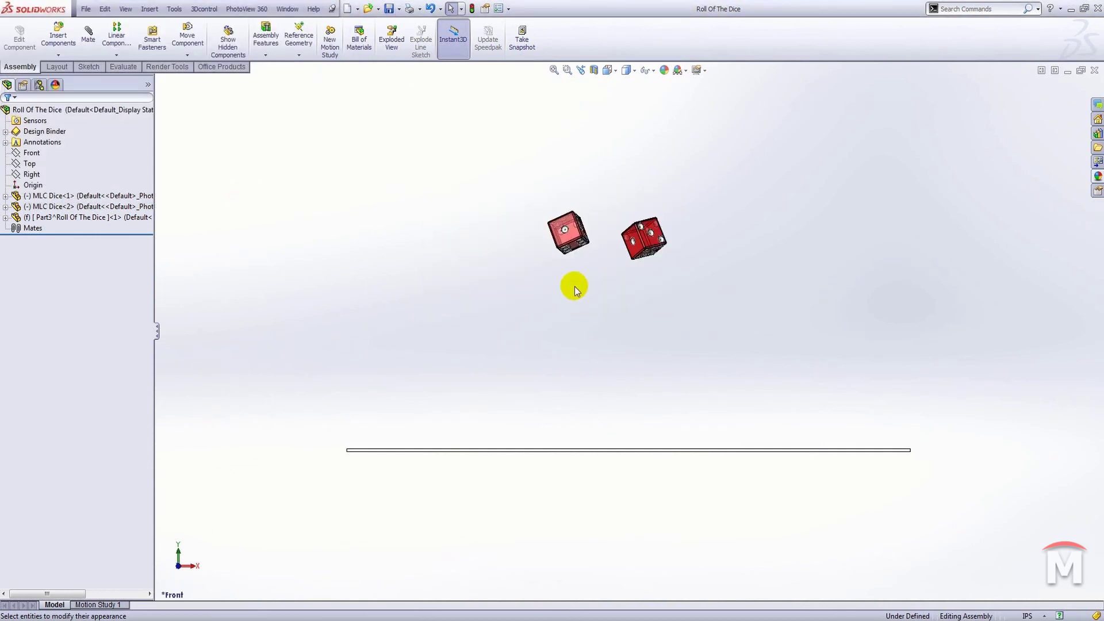